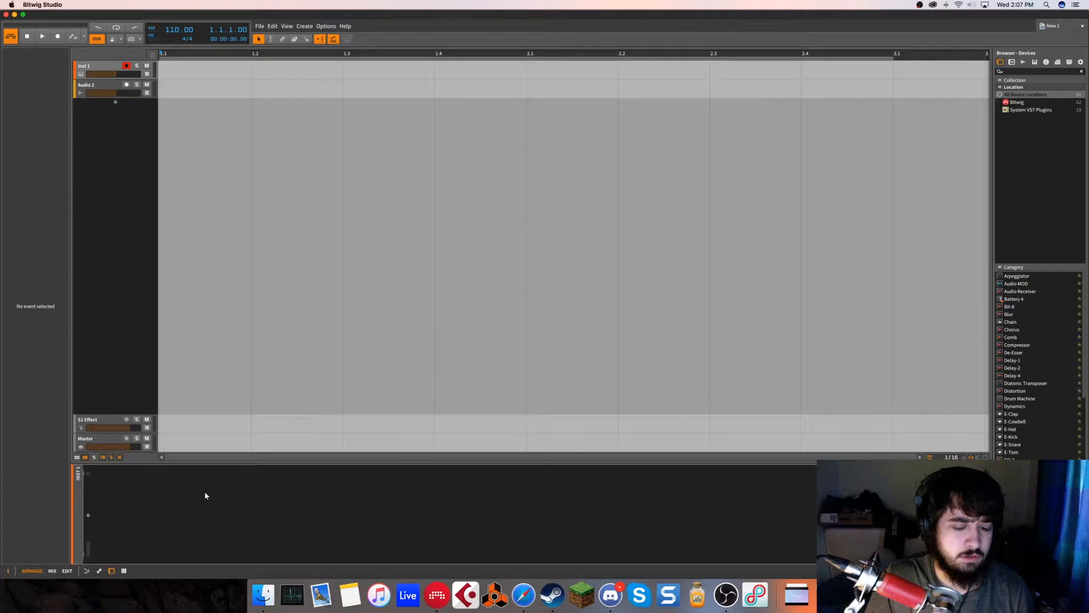
Insert the FabFilter Pro-Q 2 equalizer on the Inst 1 track.
double_click(204, 496)
key("Escape")
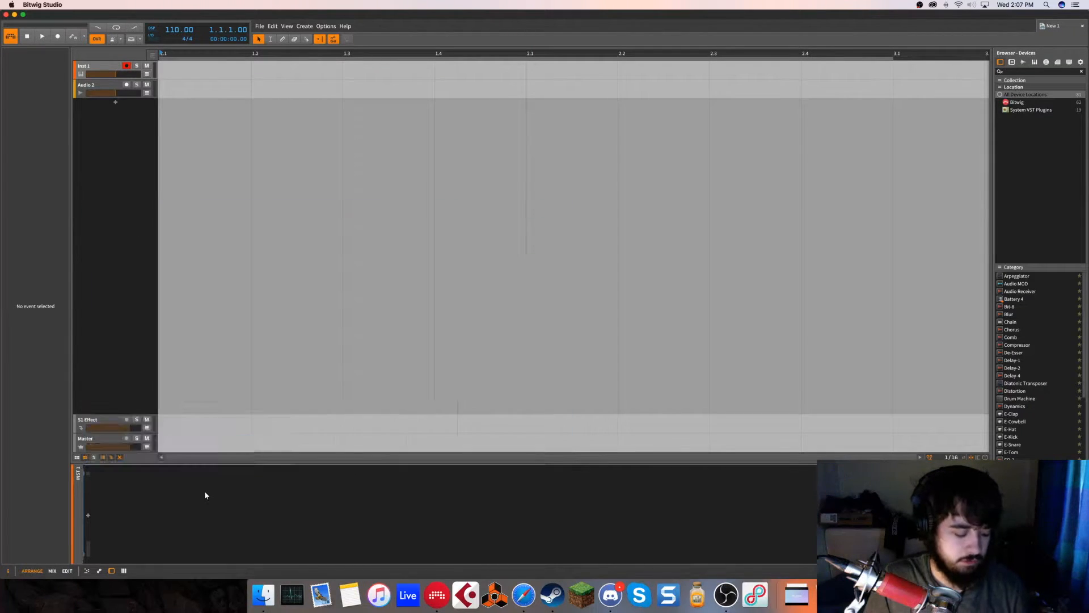
double_click(205, 496)
type("q")
double_click(474, 231)
Reposition the Pro-Q 2 plugin window over the middle of the arranger, clear of the track headers.
left_click_drag(311, 344, 507, 67)
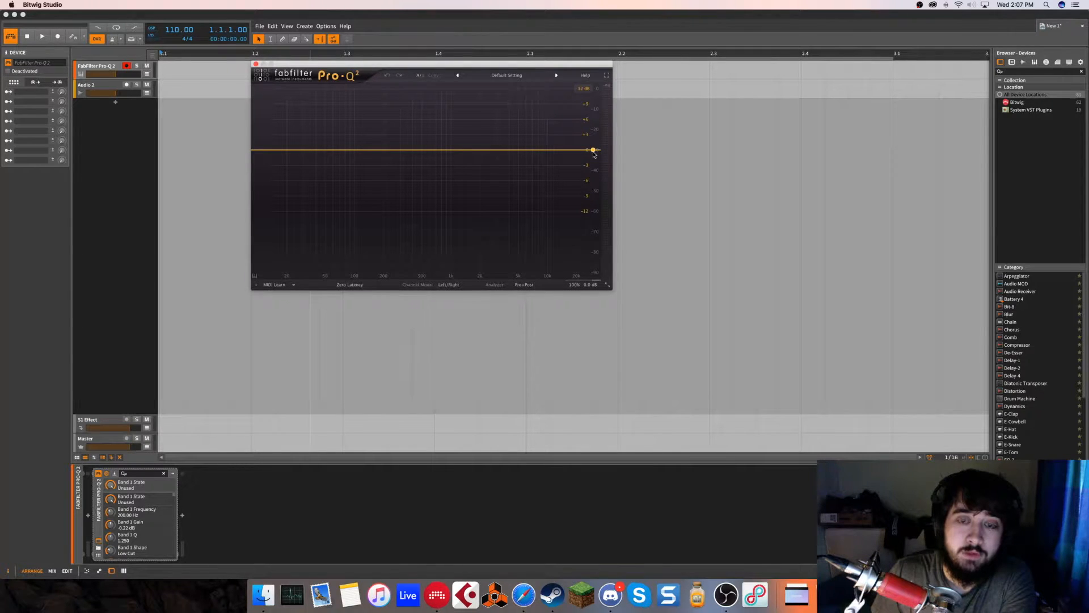
mouse_move(347, 67)
left_mouse_down()
mouse_move(374, 71)
mouse_move(347, 67)
left_mouse_up()
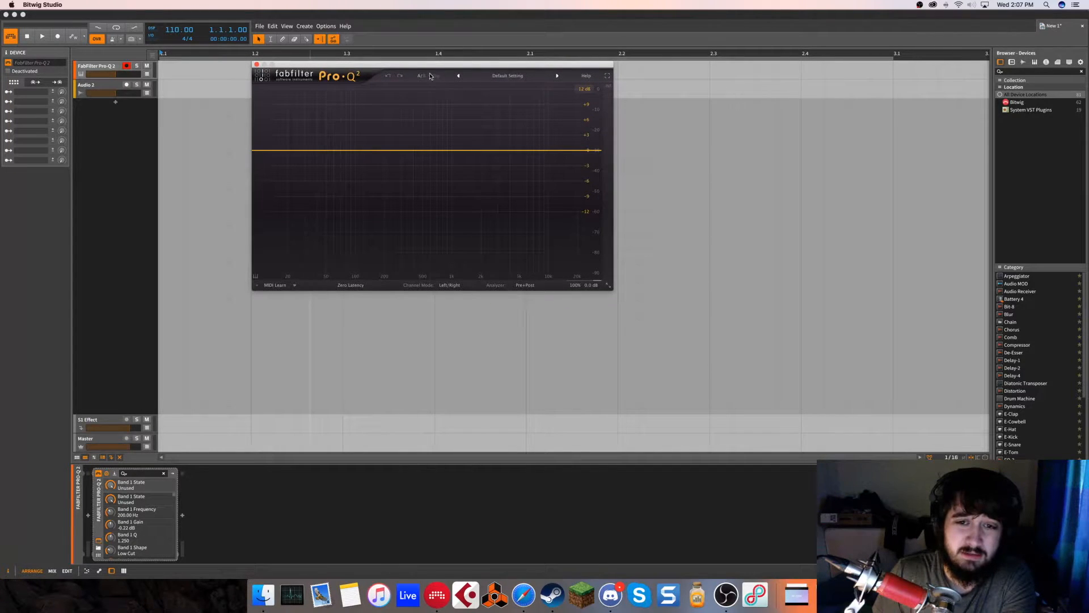
left_click_drag(429, 67, 437, 67)
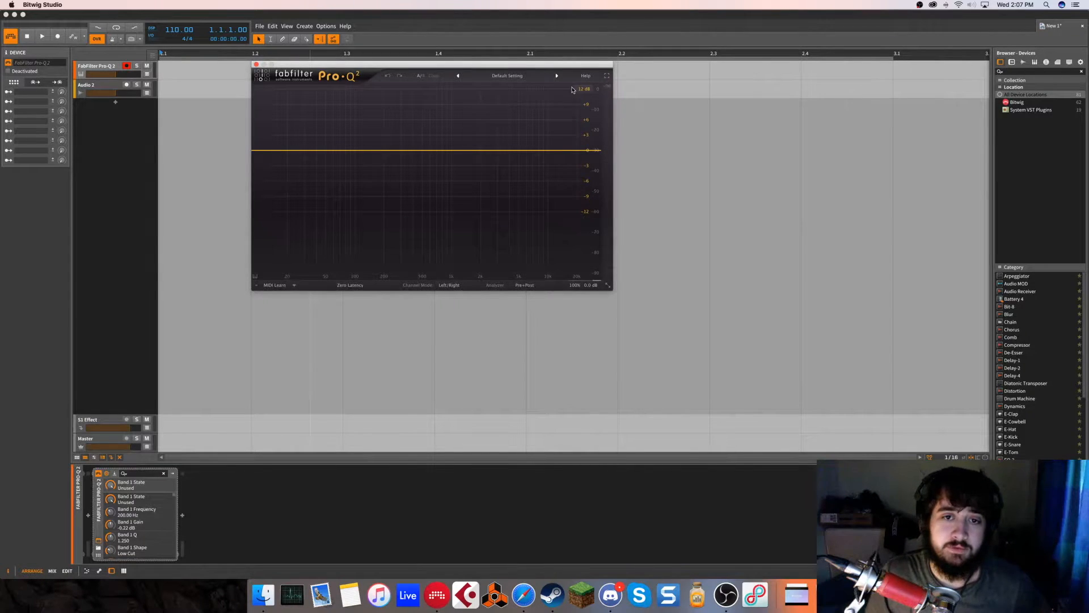
left_click_drag(553, 64, 636, 87)
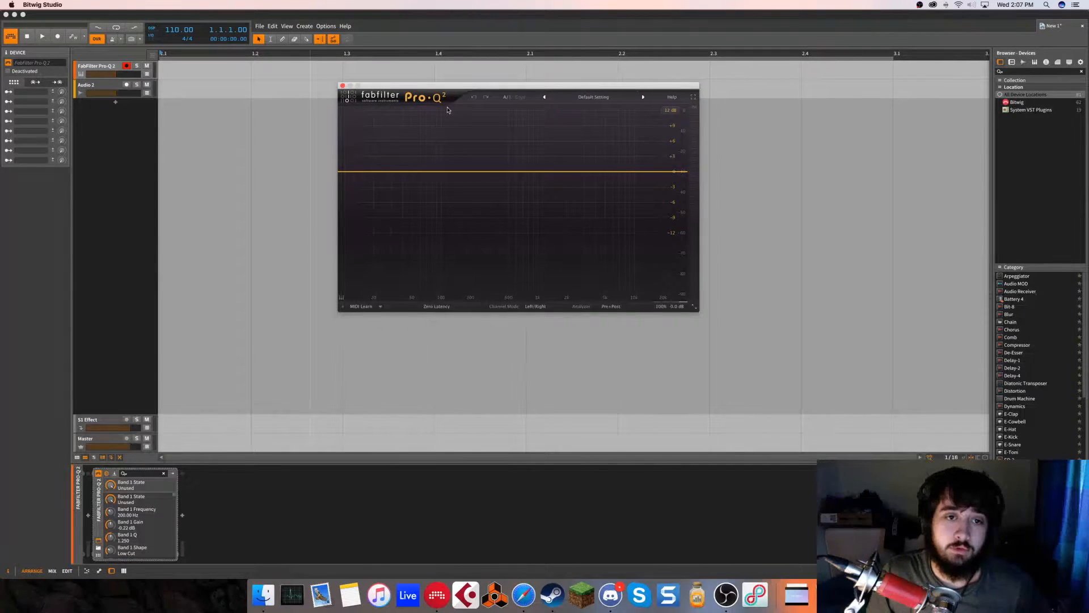
left_click_drag(441, 90, 433, 110)
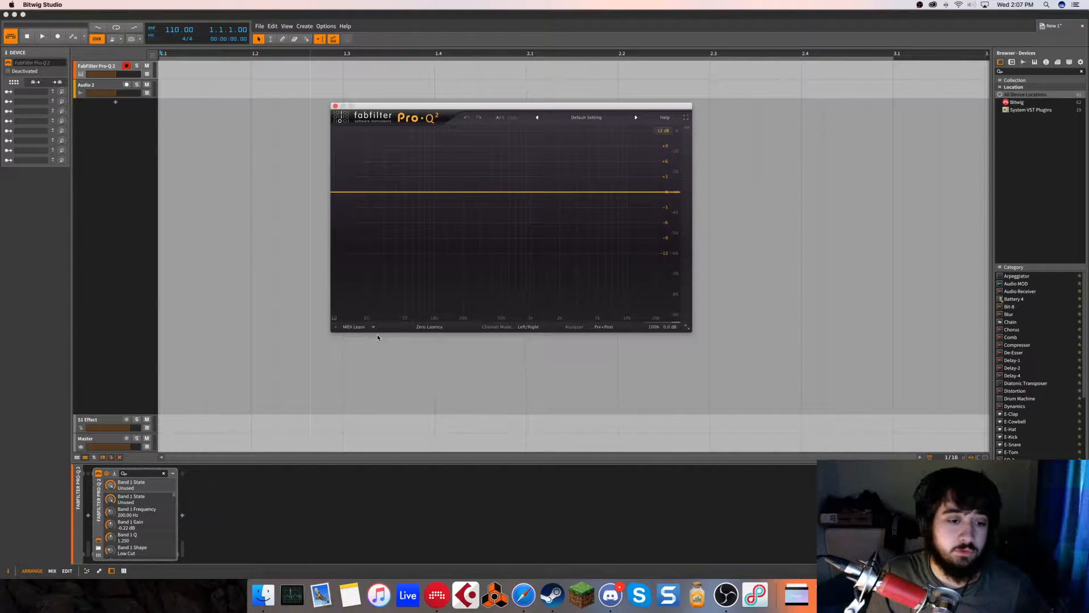
Switch the equalizer's piano keyboard display on and off twice.
left_click(334, 320)
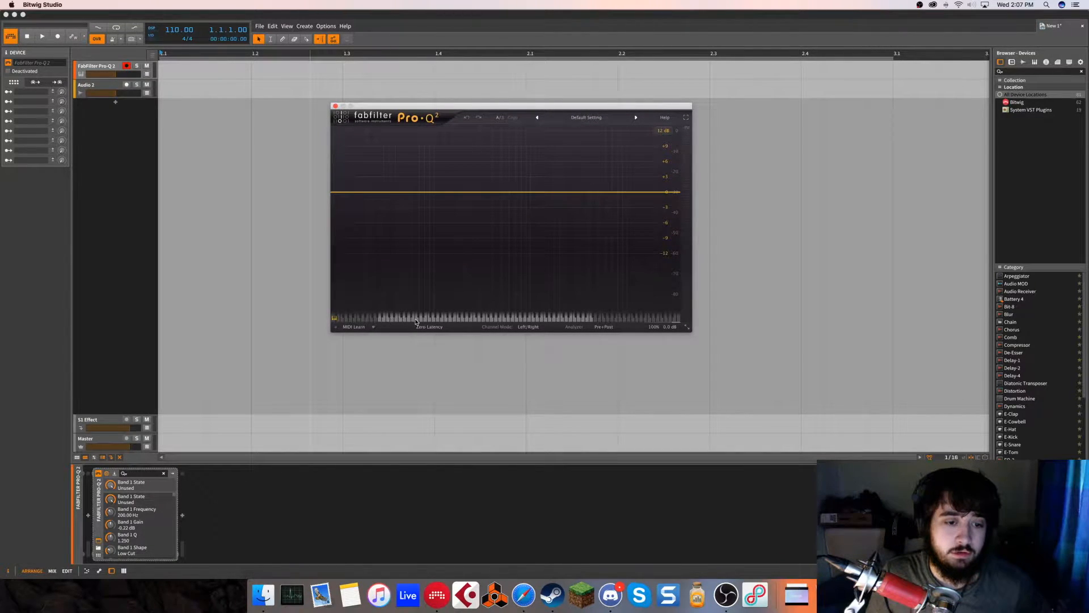
left_click(334, 319)
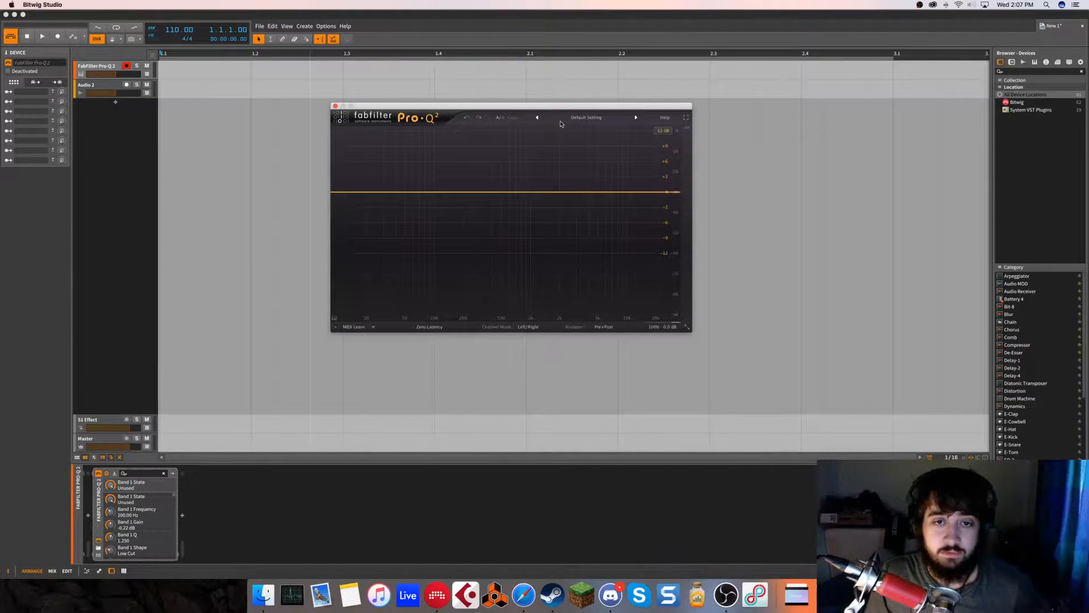
left_click(335, 319)
left_click(334, 320)
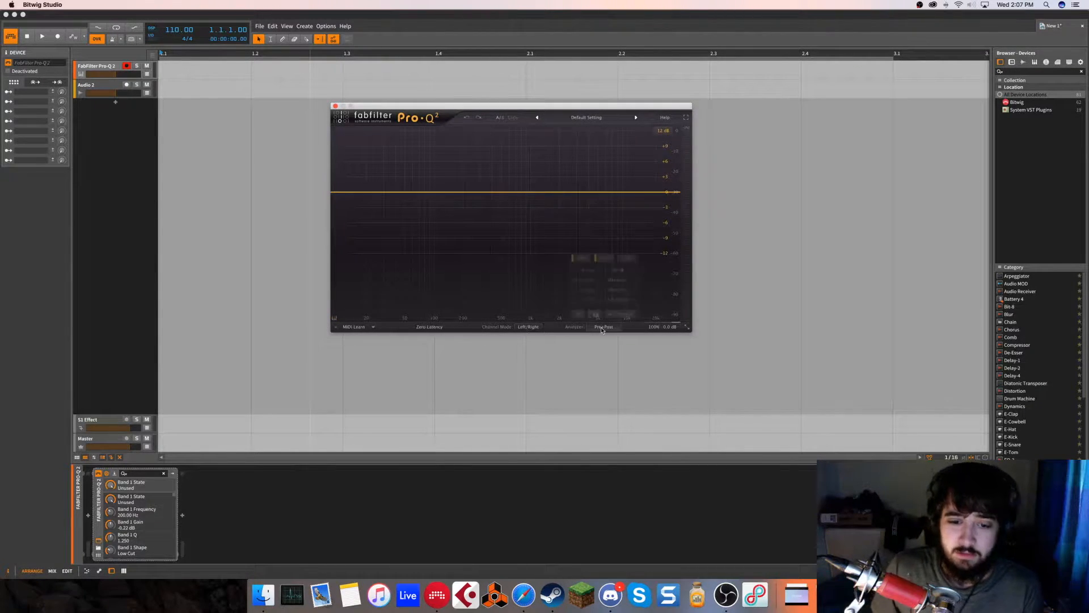
Examine the equalizer's output controls, channel mode choices and processing mode choices without changing any of them.
mouse_move(662, 333)
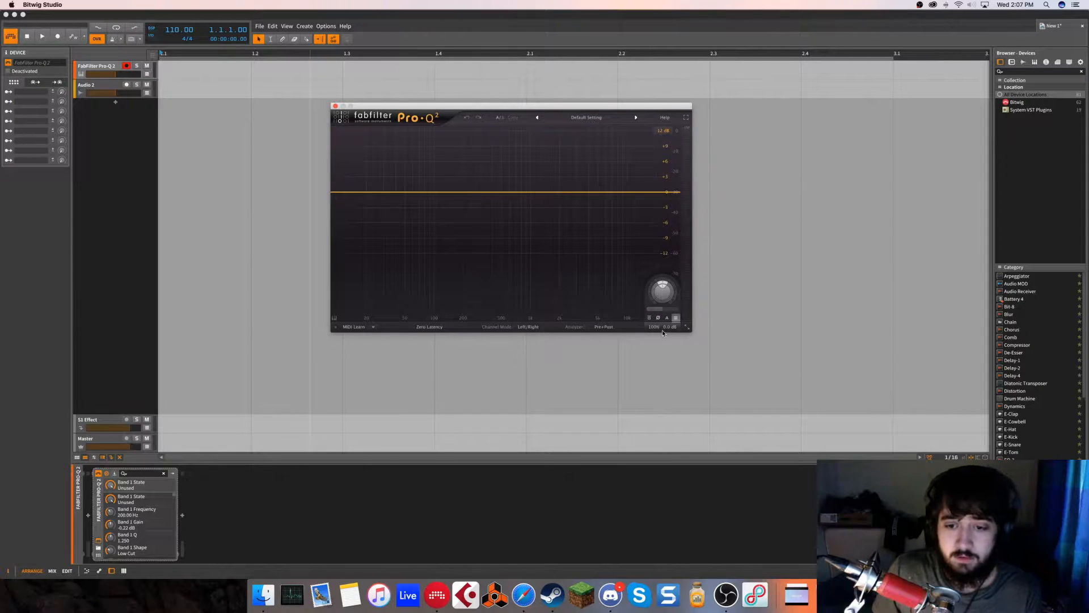
left_click(530, 328)
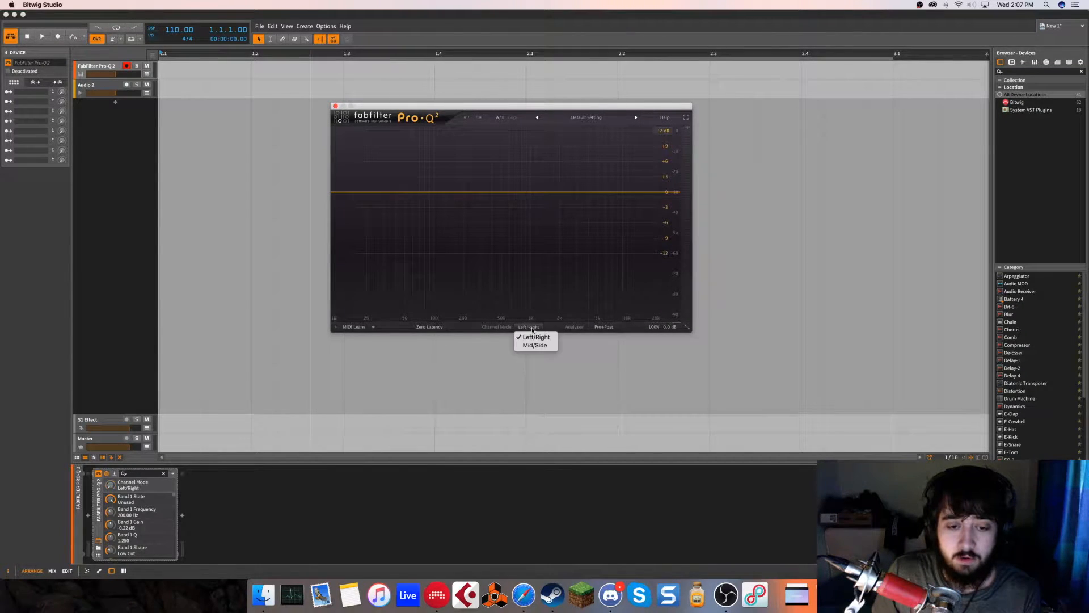
left_click(430, 327)
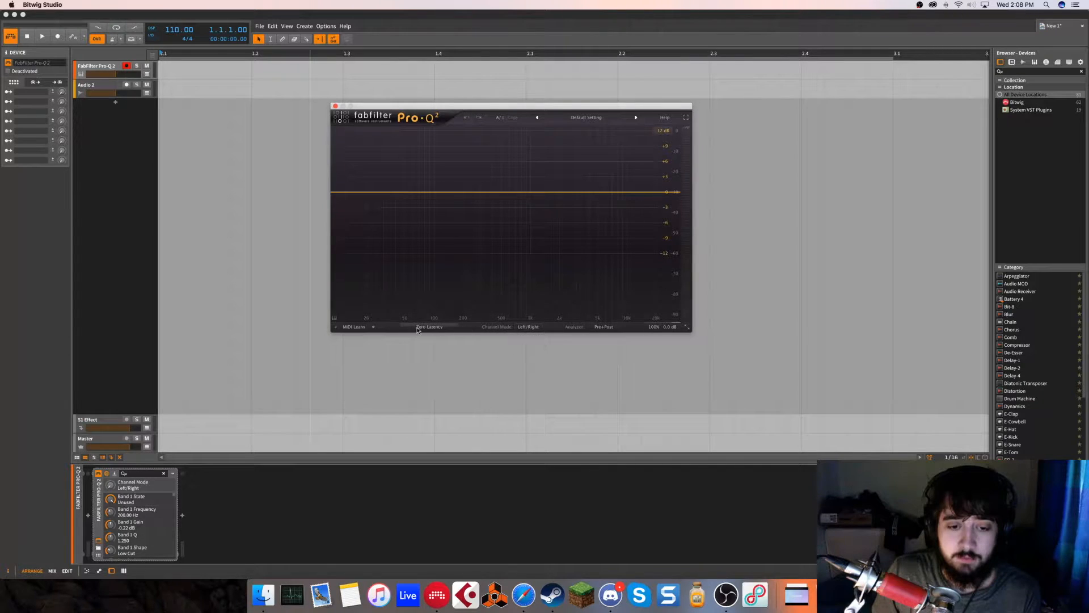
left_click(420, 328)
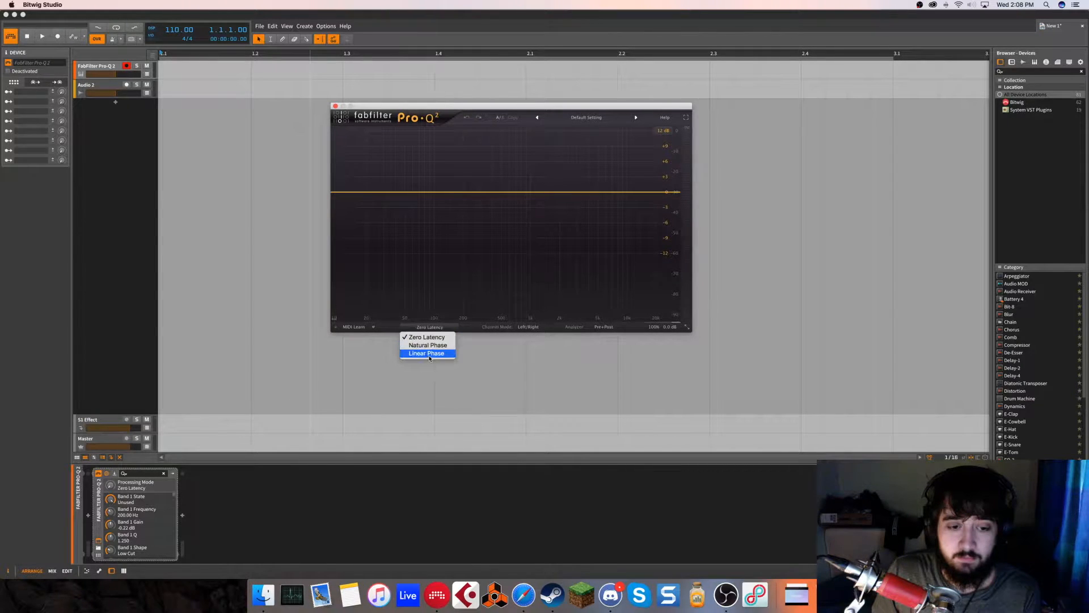
left_click(404, 334)
left_click(426, 328)
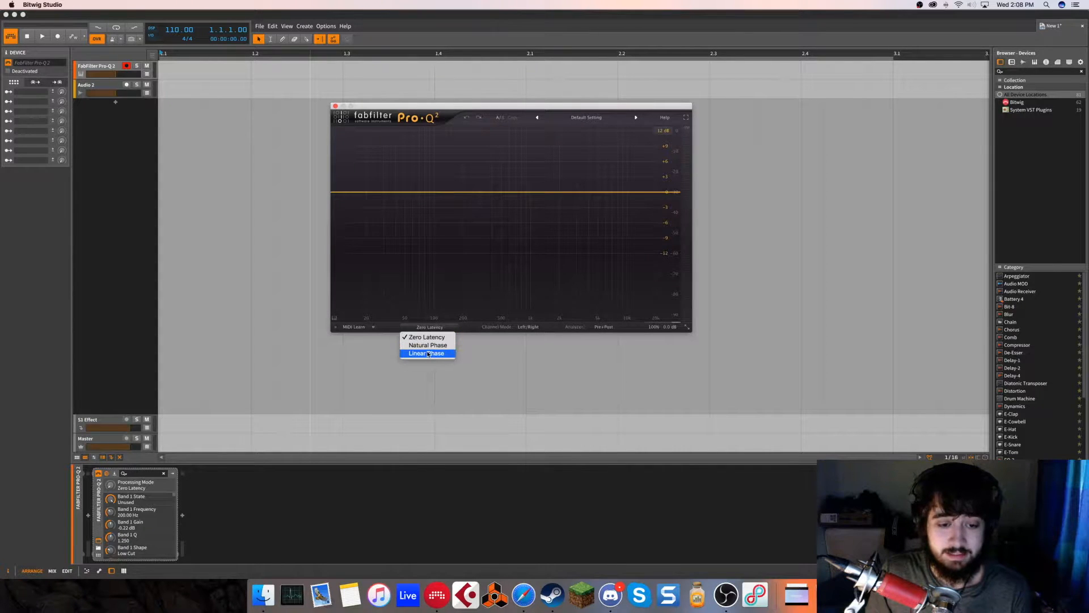
left_click(452, 298)
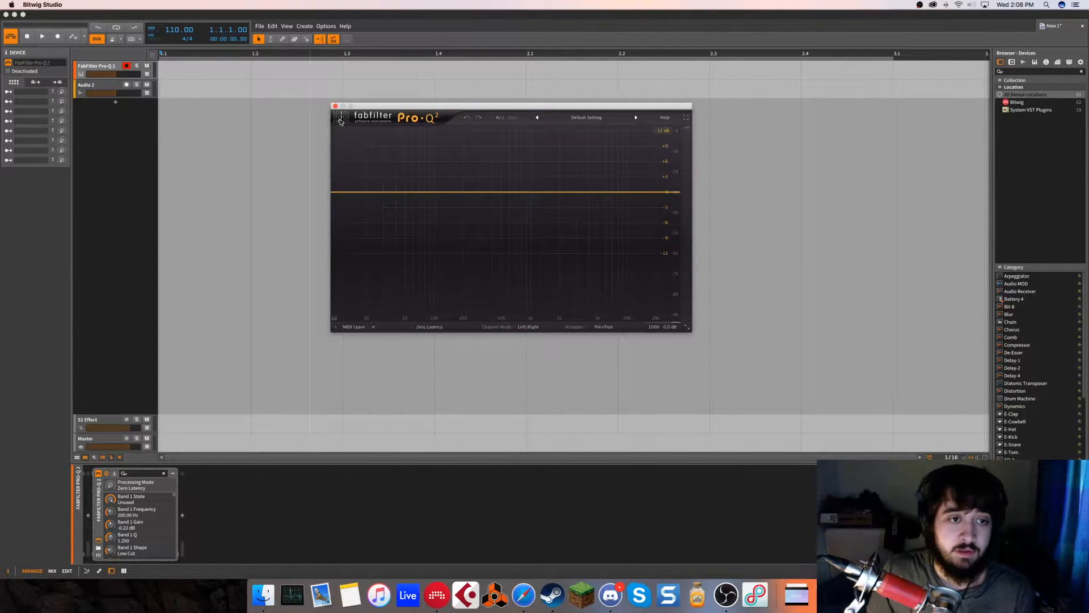
Look through the equalizer's factory presets and keep the Default Setting.
left_click(584, 116)
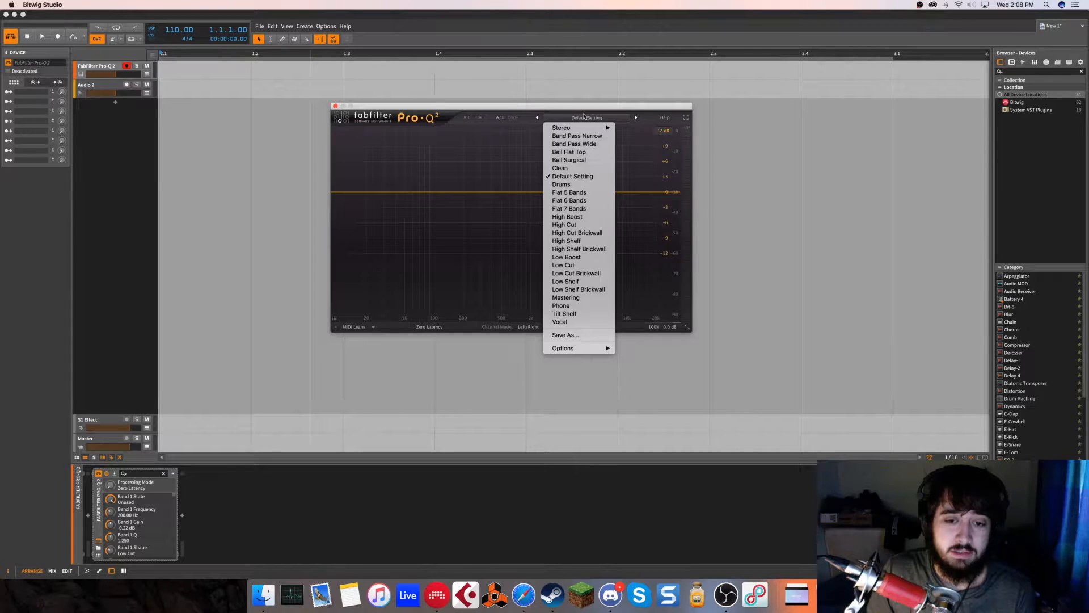
left_click(584, 115)
left_click(584, 116)
mouse_move(583, 129)
left_click(518, 156)
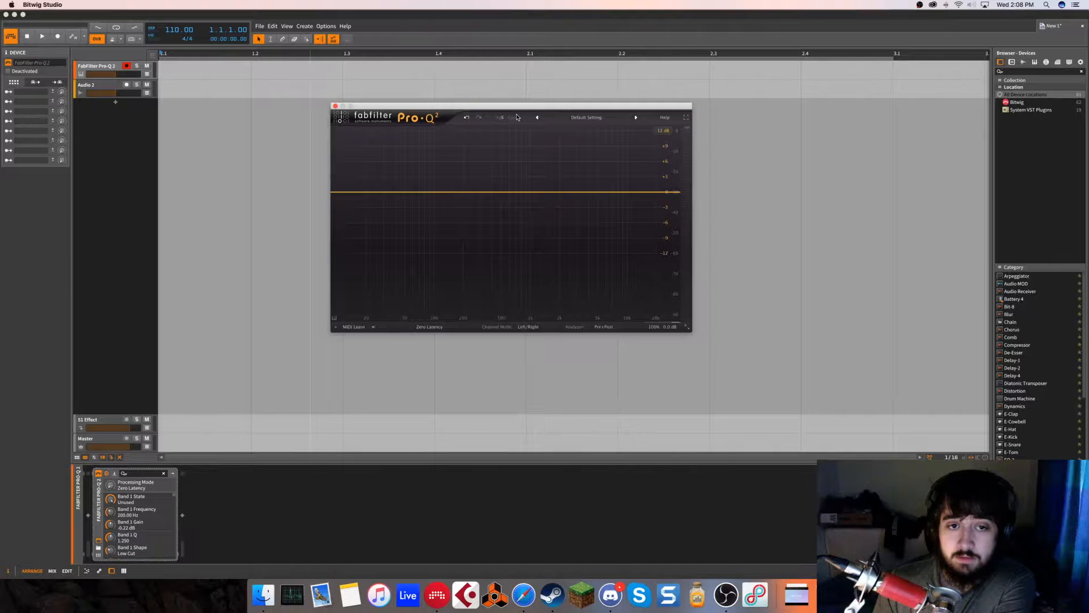
Create a low cut at about 84 Hz and a bell cut of about 5 dB at 320 Hz in separate A/B states, toggling between them.
left_click_drag(351, 191, 483, 218)
left_click(499, 118)
left_click(500, 118)
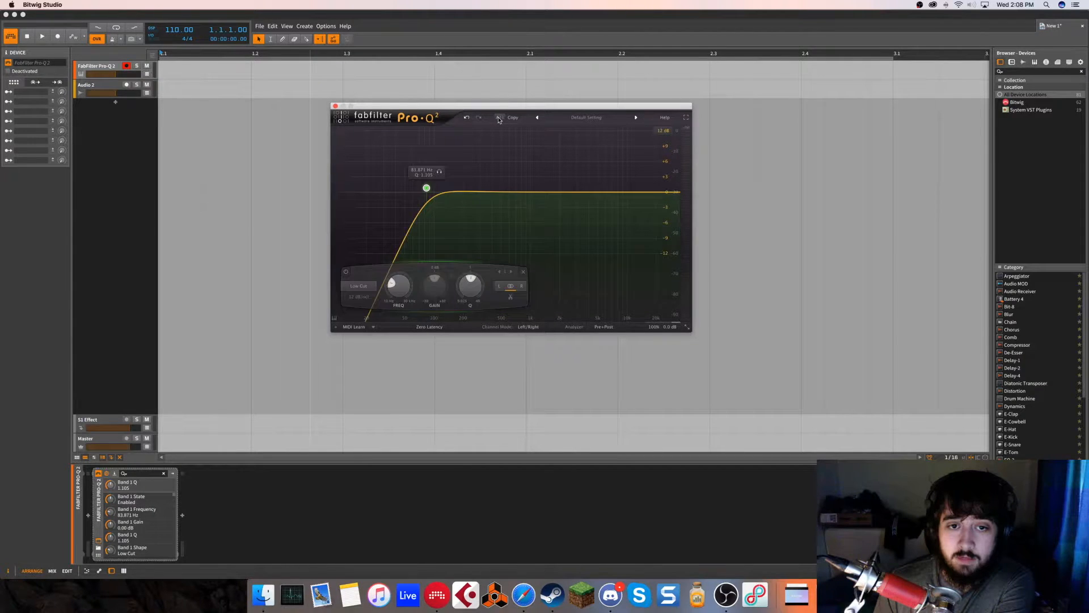
left_click(500, 118)
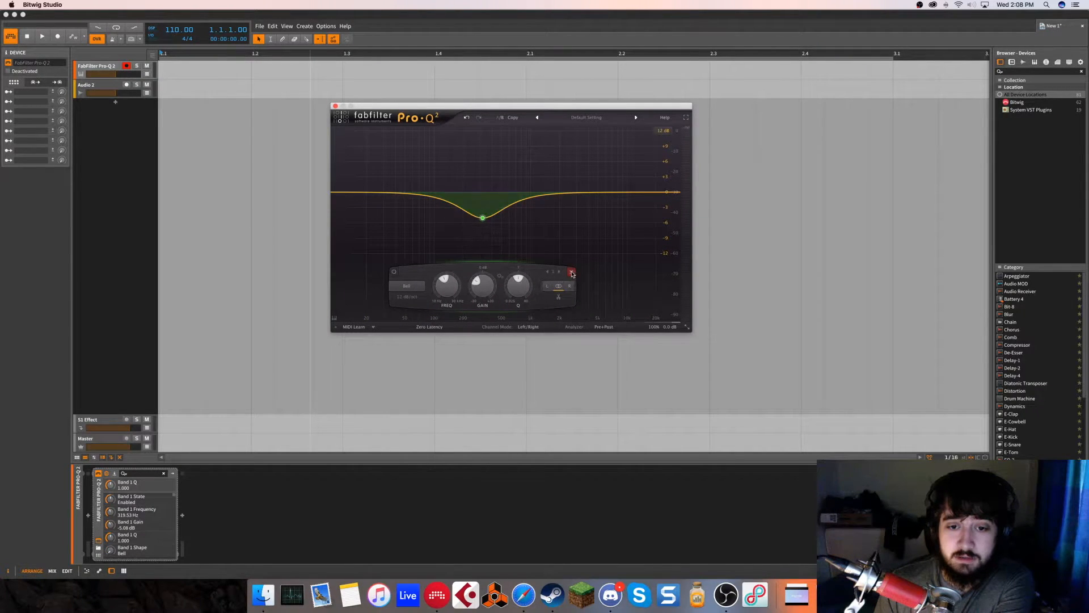
Delete the bell band, and move the other state's low-cut band to about 37 Hz before deleting it.
left_click(525, 171)
left_click_drag(527, 181, 480, 231)
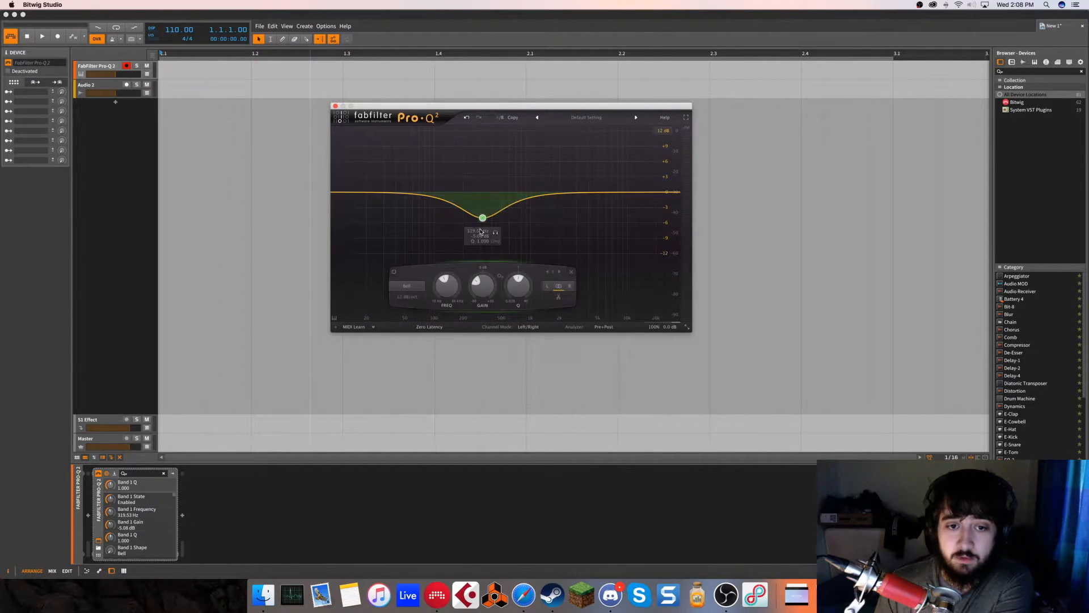
left_click(572, 273)
left_click(425, 191)
left_click_drag(425, 192, 390, 192)
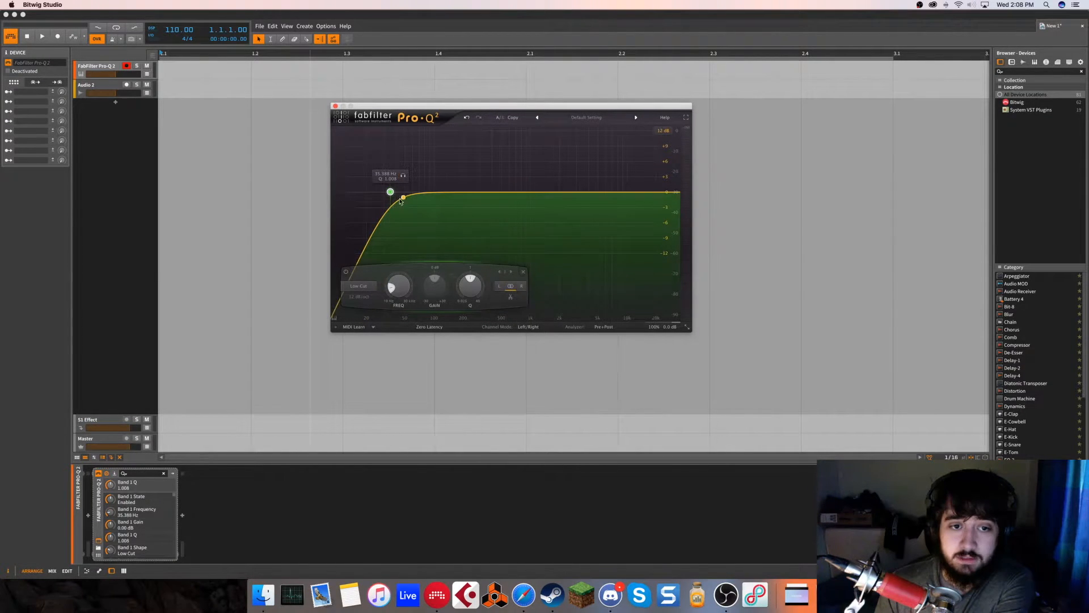
left_click(523, 273)
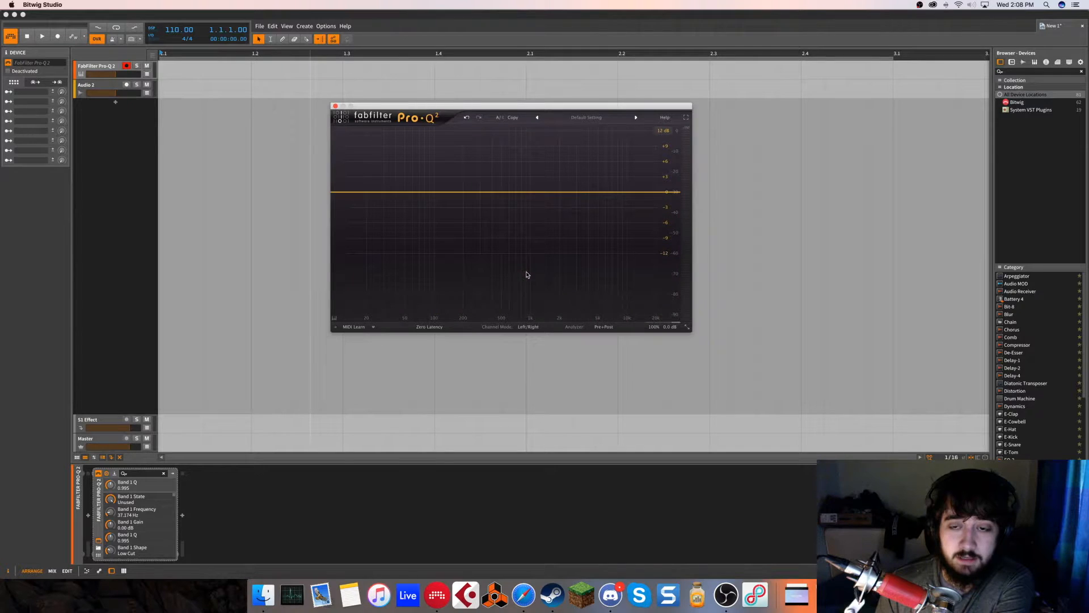
Add a bell band of about +12 dB at 502 Hz and delete it again.
left_click(502, 131)
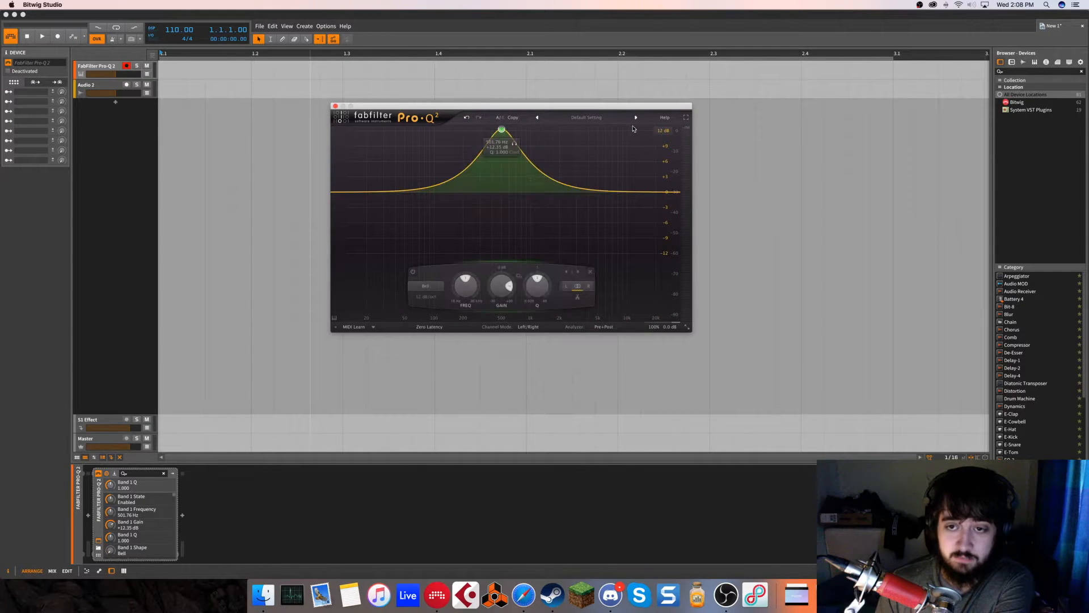
left_click(590, 272)
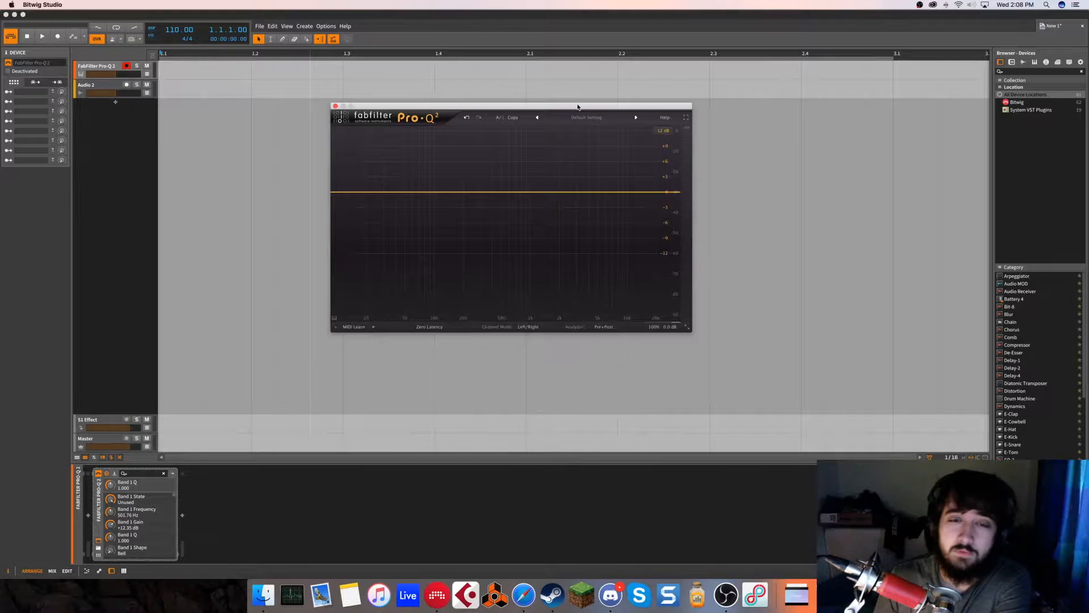
left_click_drag(577, 107, 539, 106)
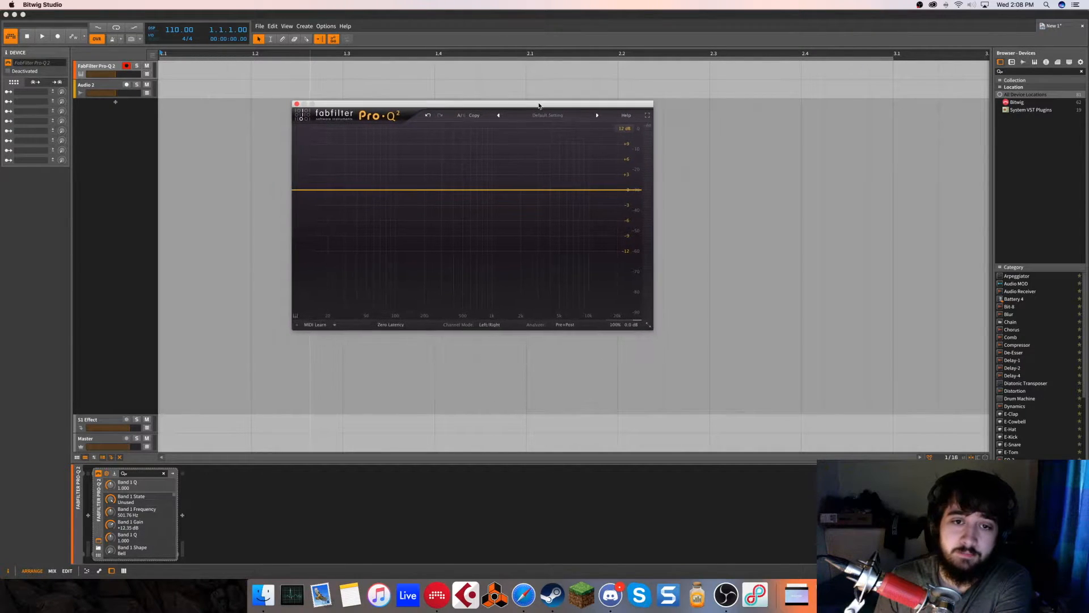
Add a bell boost of about 5 dB at 959 Hz, another bell boost in the lows and a high shelf boost.
left_click_drag(489, 191, 490, 164)
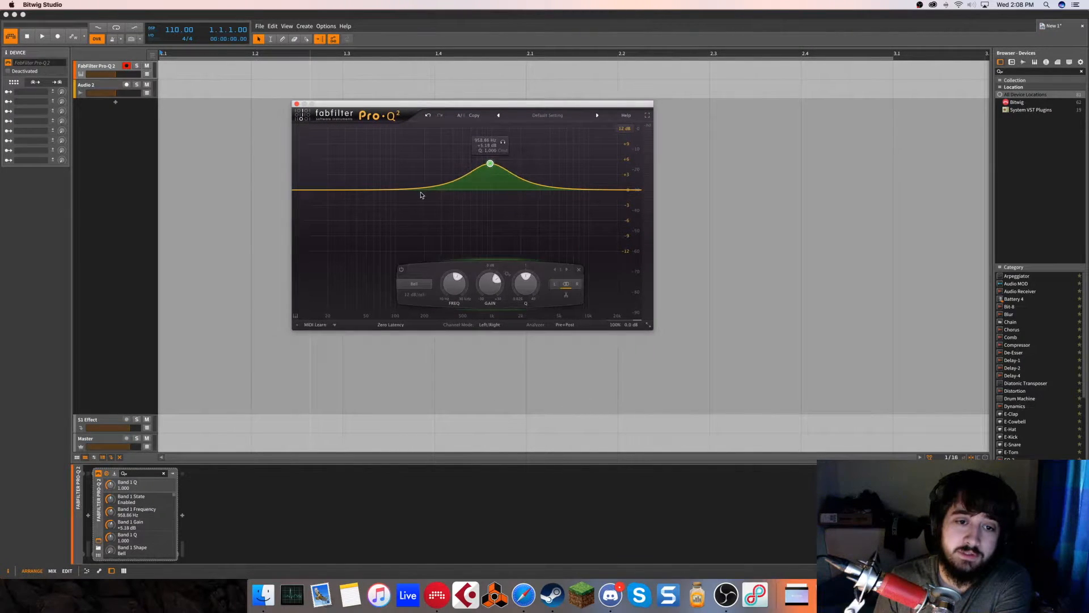
left_click_drag(403, 190, 402, 161)
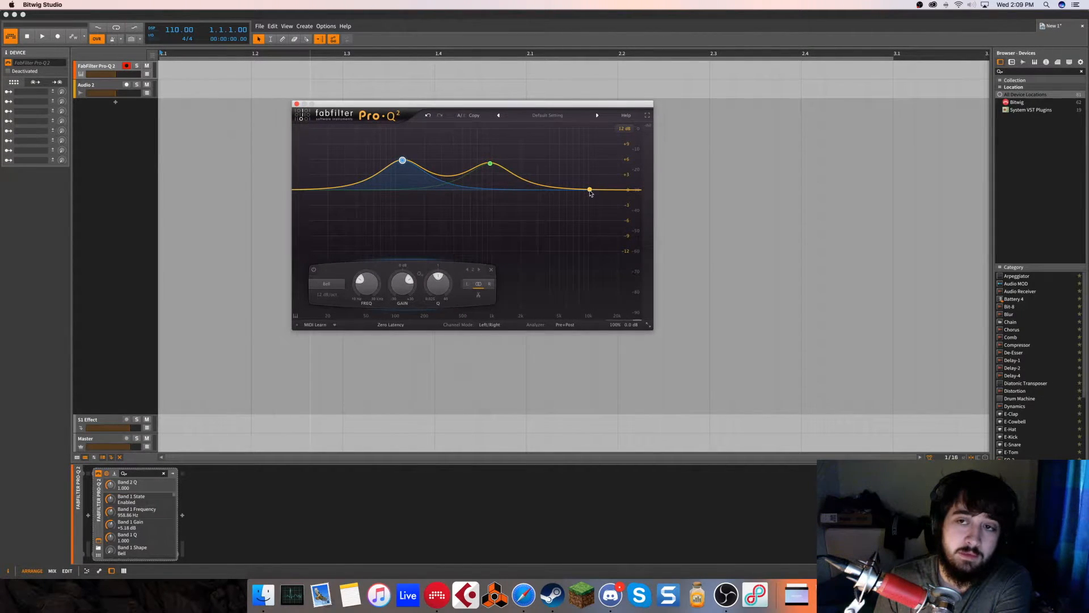
left_click_drag(590, 190, 571, 170)
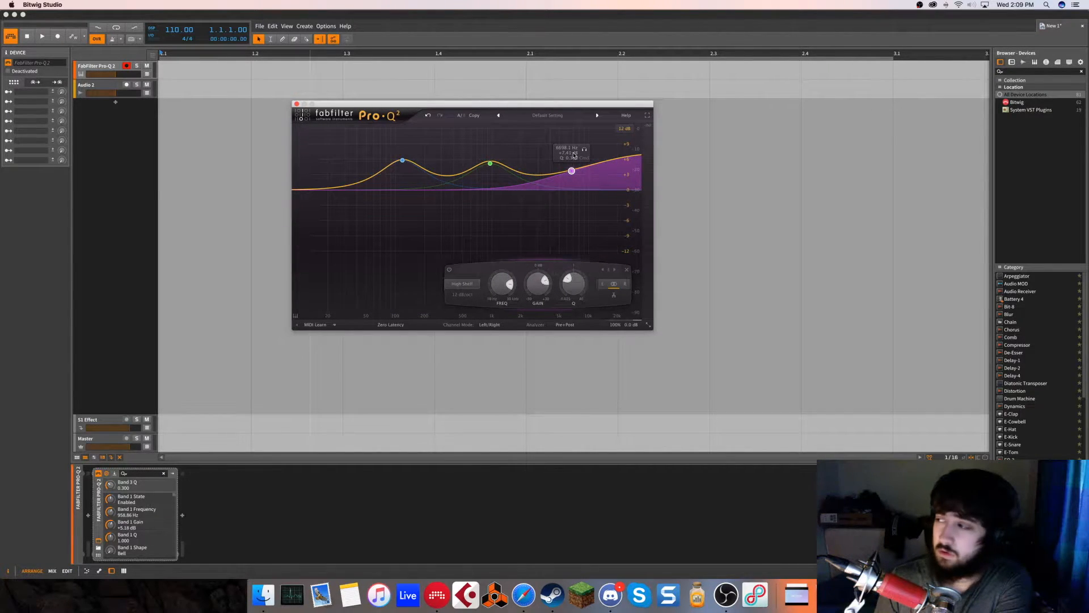
Delete all three bands at once, and add and remove a nearly flat bell band at about 59 Hz.
left_click_drag(638, 137, 346, 200)
left_click(576, 271)
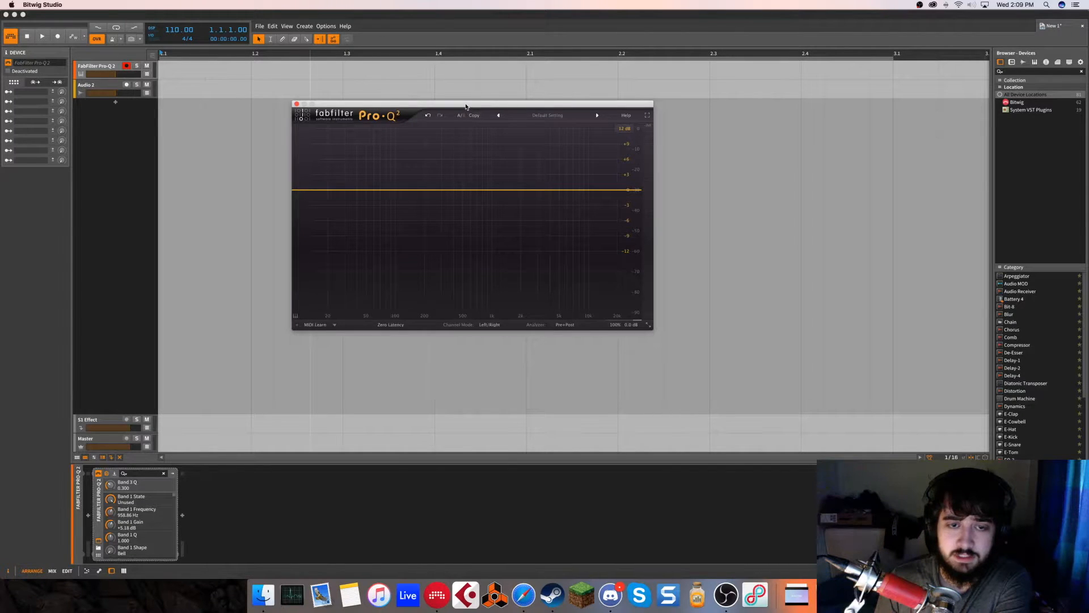
left_click(373, 190)
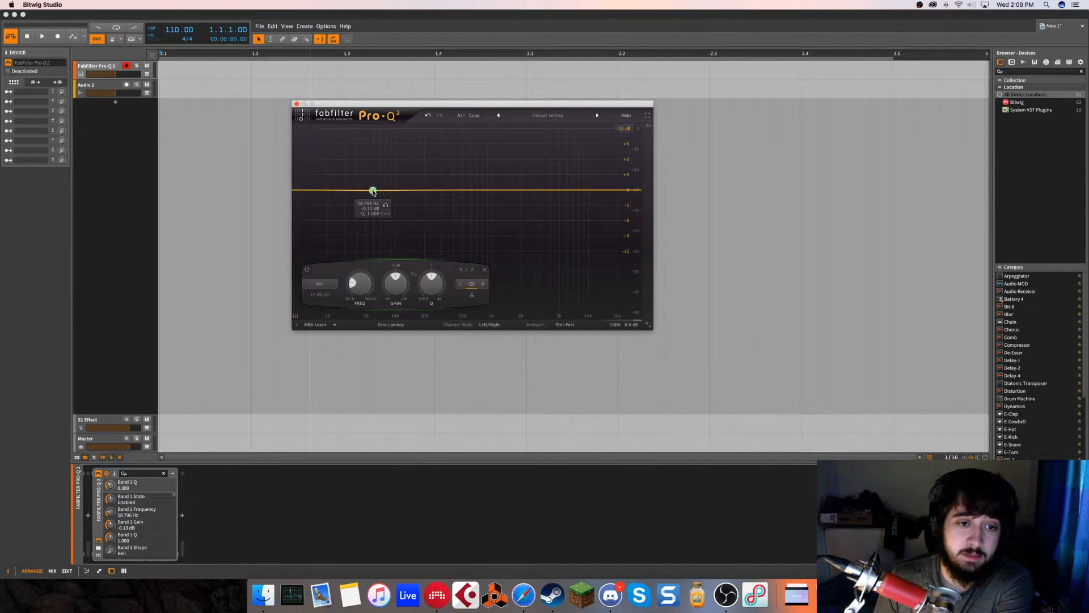
left_click(485, 270)
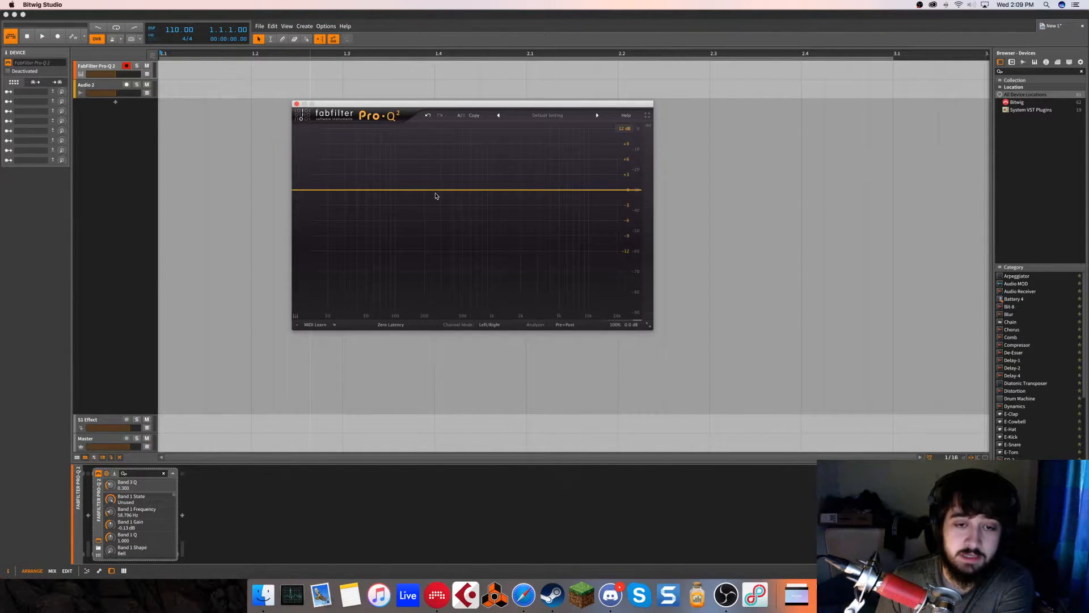
Add nine boosting bands spread across the spectrum, from a low shelf at about 15 Hz up to the highest frequencies.
left_click_drag(315, 190, 411, 164)
double_click(442, 153)
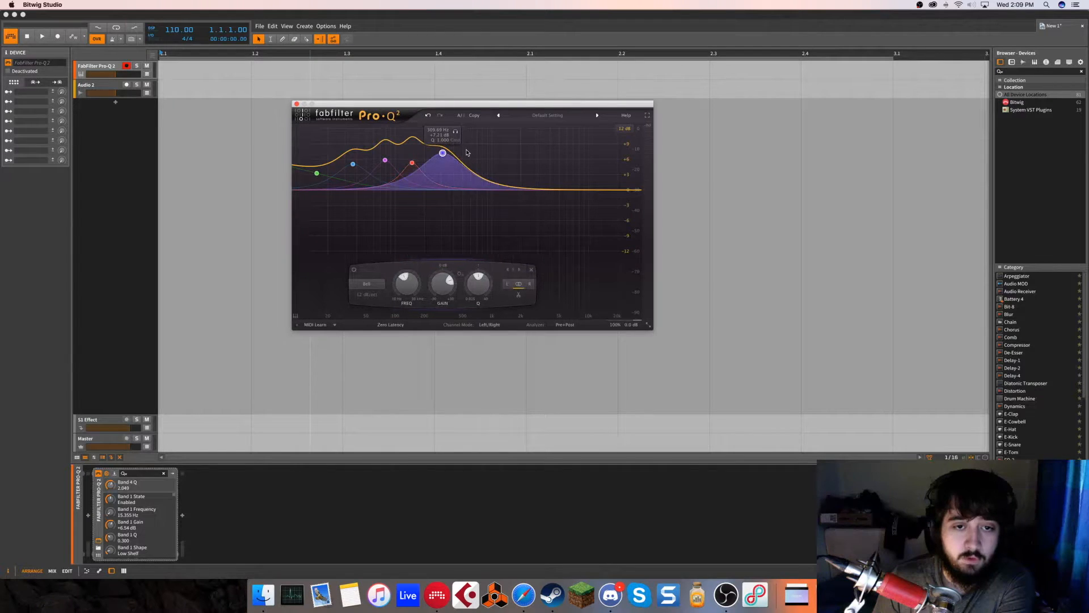
double_click(466, 150)
double_click(501, 149)
double_click(552, 148)
double_click(602, 169)
Add eight cutting bands below the zero line, spread from the high frequencies down to the lows.
double_click(590, 196)
double_click(542, 213)
double_click(499, 213)
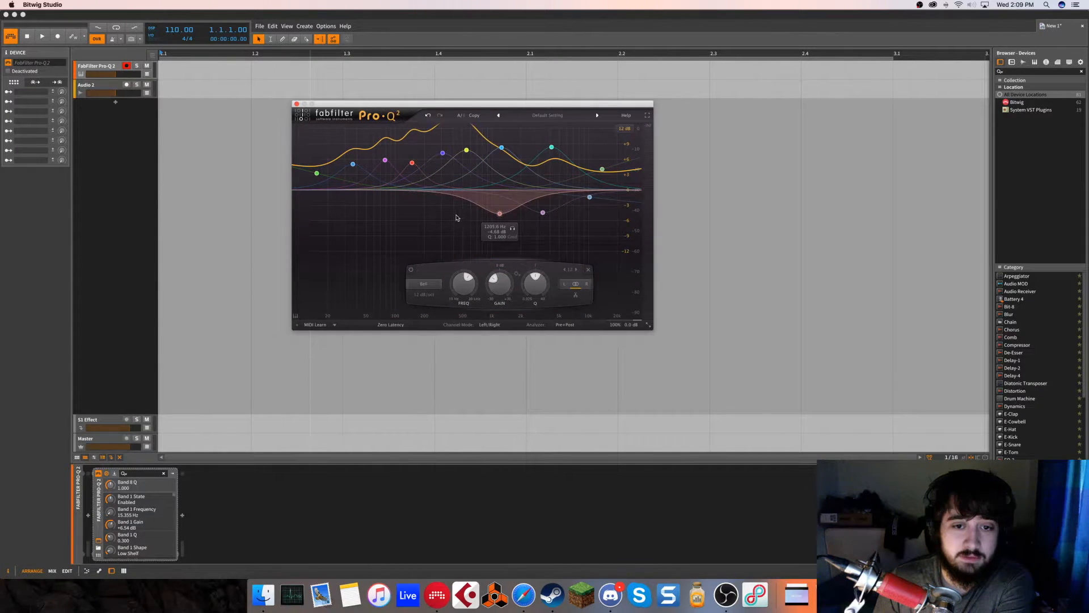
double_click(450, 216)
double_click(427, 220)
double_click(388, 220)
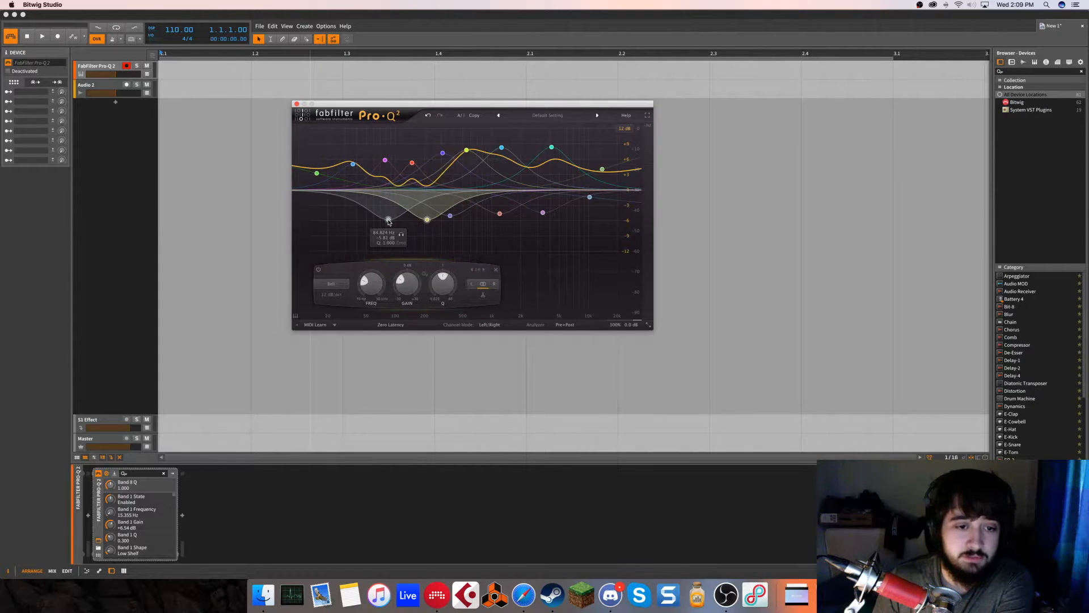
double_click(355, 221)
double_click(324, 223)
left_click(354, 222)
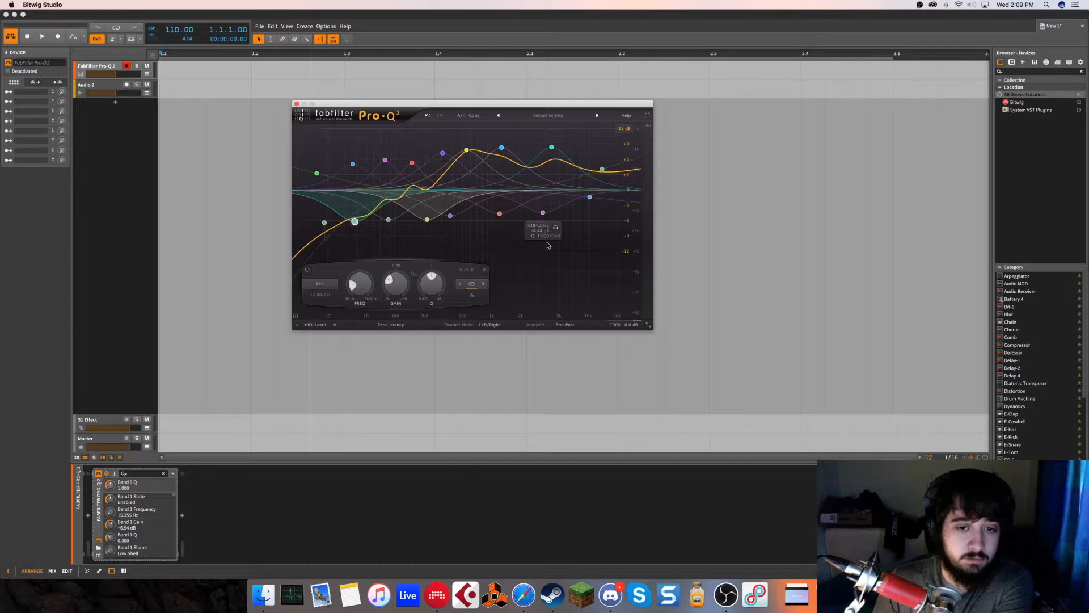
Add seven deeper cutting bands at about -12 dB, spread from the high frequencies down to the lows.
double_click(578, 257)
double_click(527, 252)
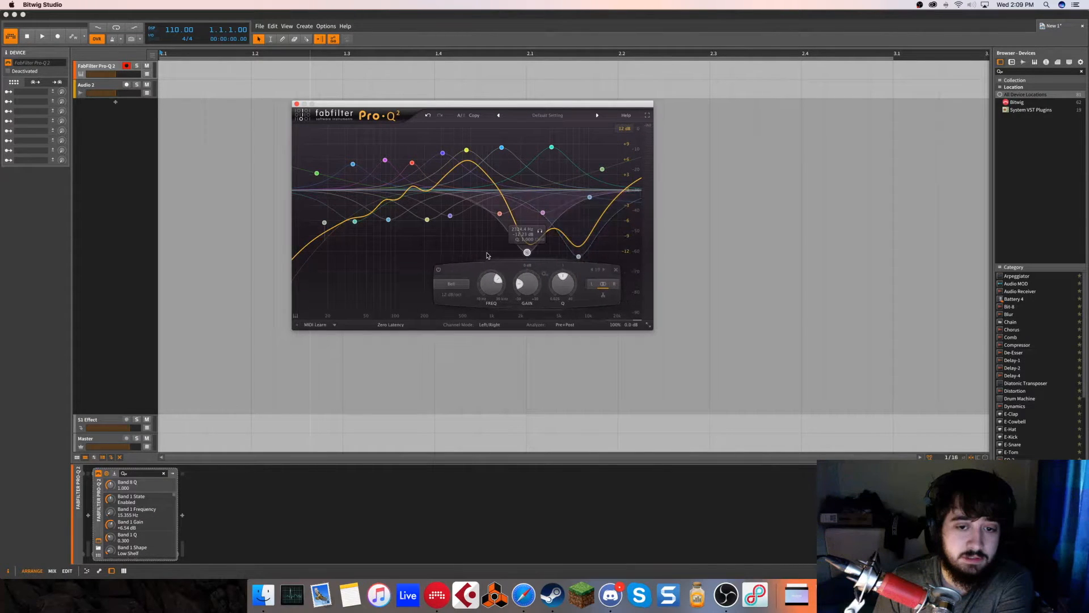
double_click(487, 253)
double_click(450, 253)
double_click(401, 253)
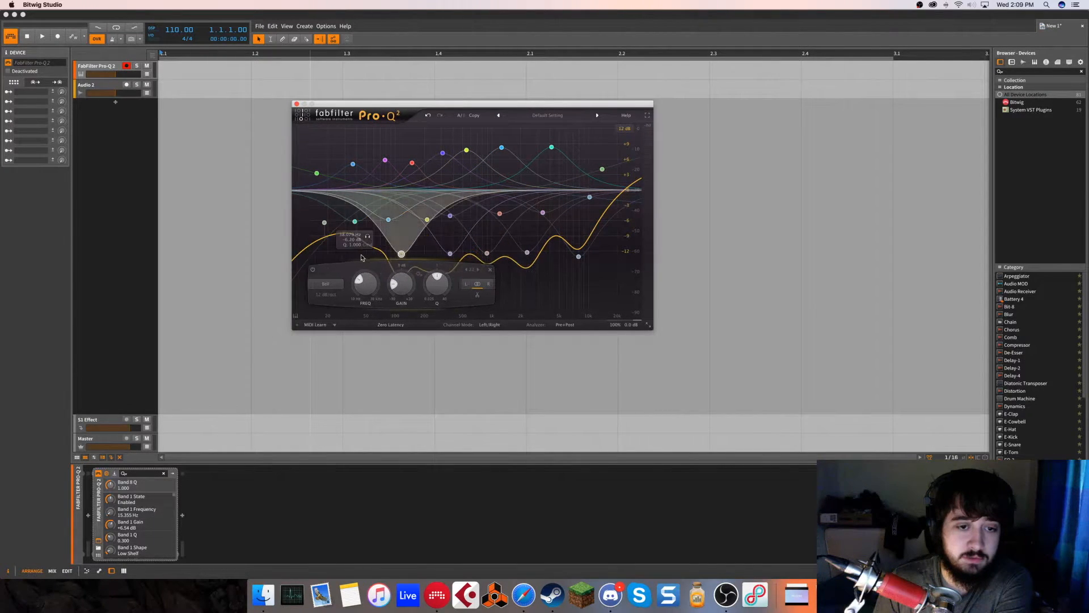
double_click(355, 253)
double_click(302, 253)
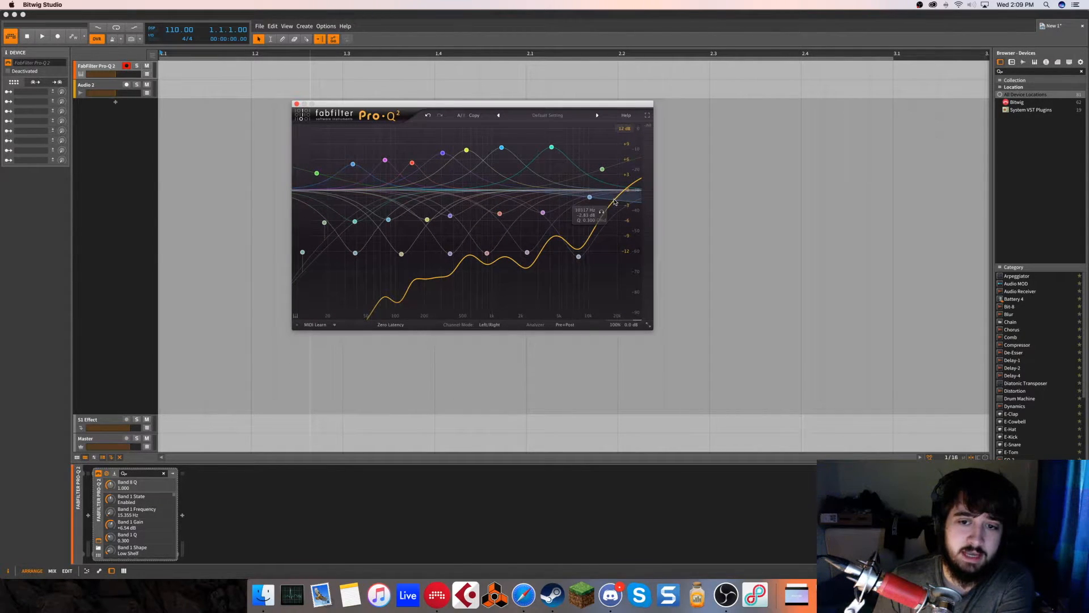
Shift all bands together slightly higher in frequency, moving the lowest to about 24 Hz, and raise the red bell band slightly.
left_click_drag(612, 286, 291, 124)
mouse_move(317, 174)
left_mouse_down()
mouse_move(346, 173)
mouse_move(335, 173)
left_mouse_up()
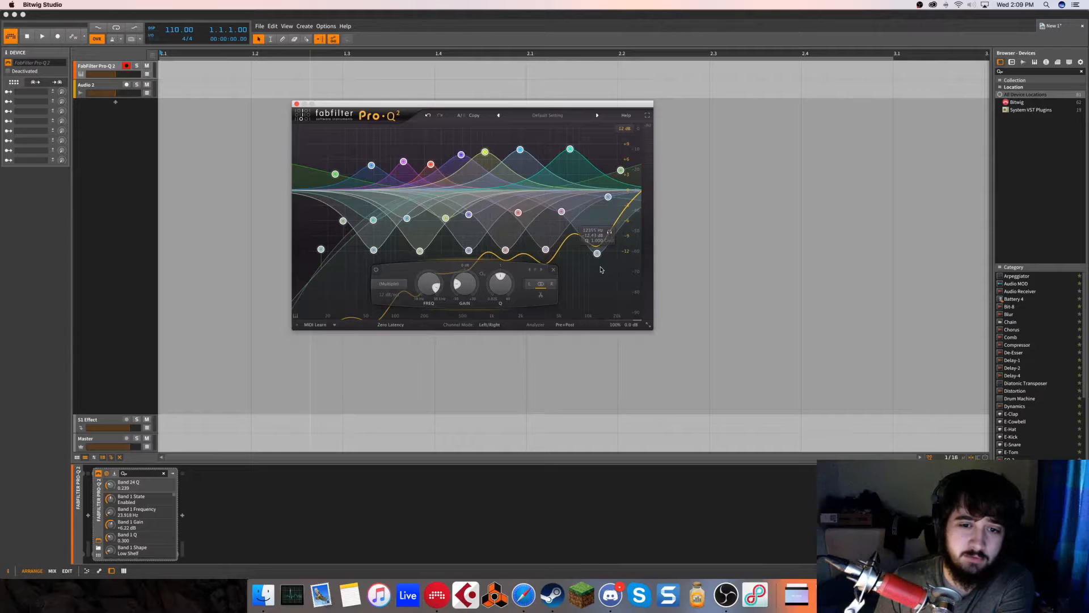
left_click(613, 297)
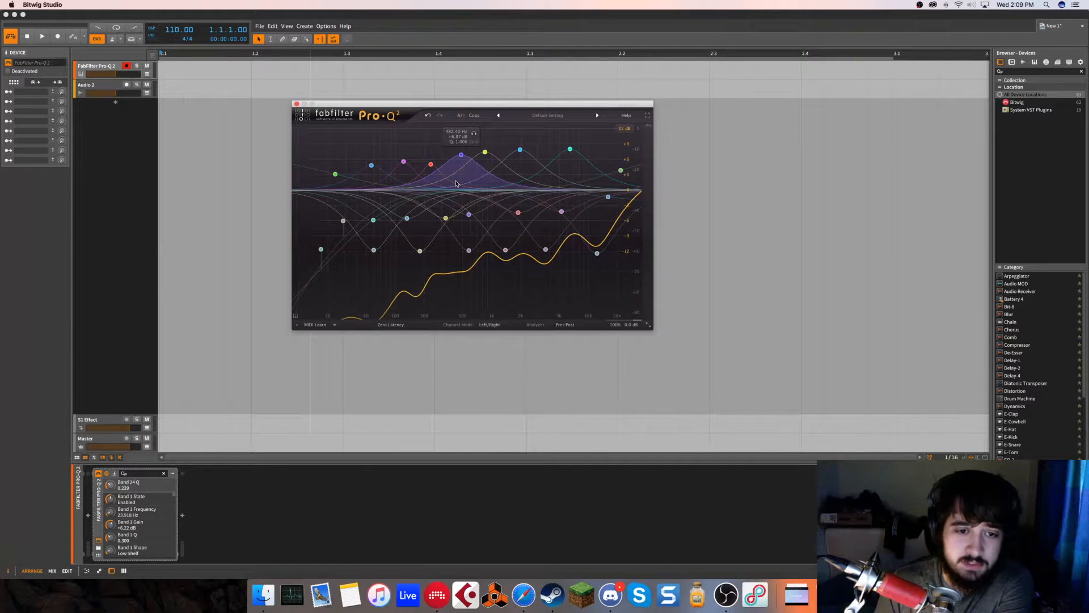
left_click_drag(431, 165, 436, 161)
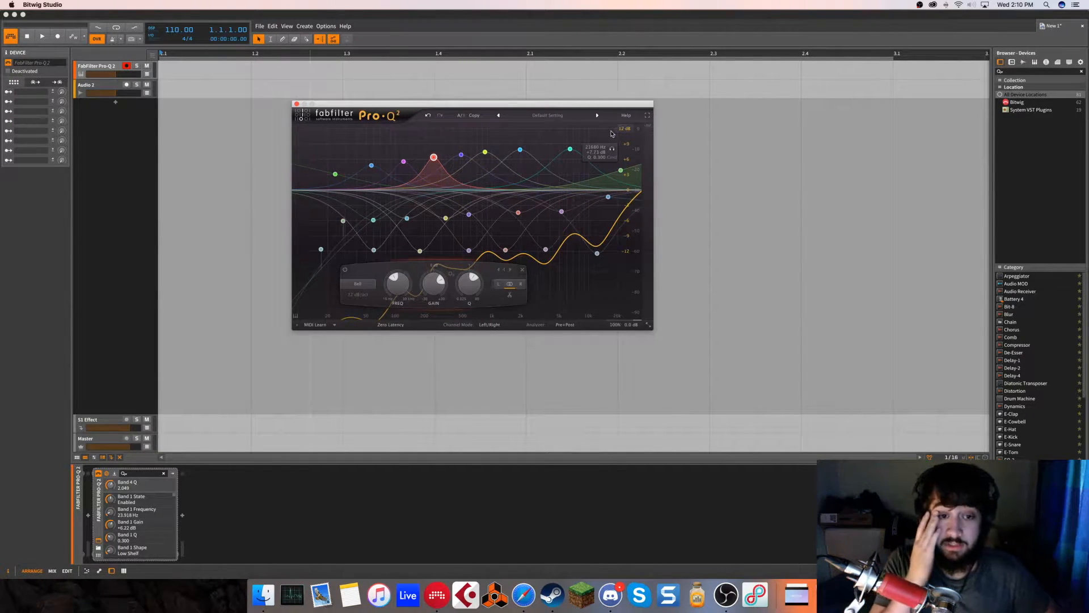
Assign all the boosting bands to the left channel and the deepest row of cutting bands to the right channel.
left_click_drag(612, 134, 276, 201)
left_click(530, 284)
left_click_drag(606, 282, 317, 244)
left_click(549, 283)
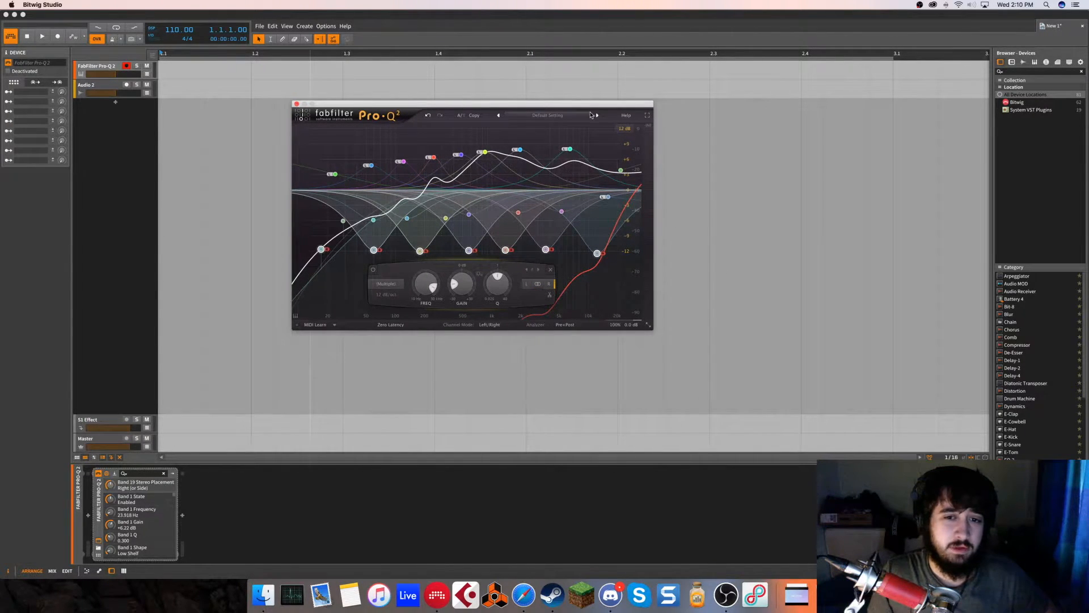
Load the Default Setting preset to clear all bands.
left_click(548, 115)
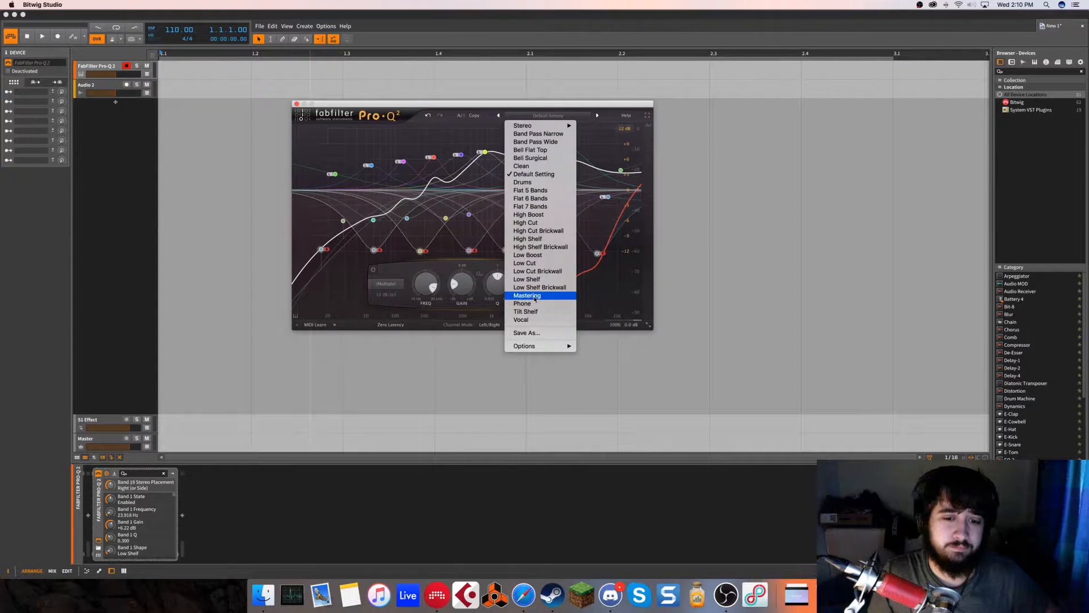
left_click(534, 173)
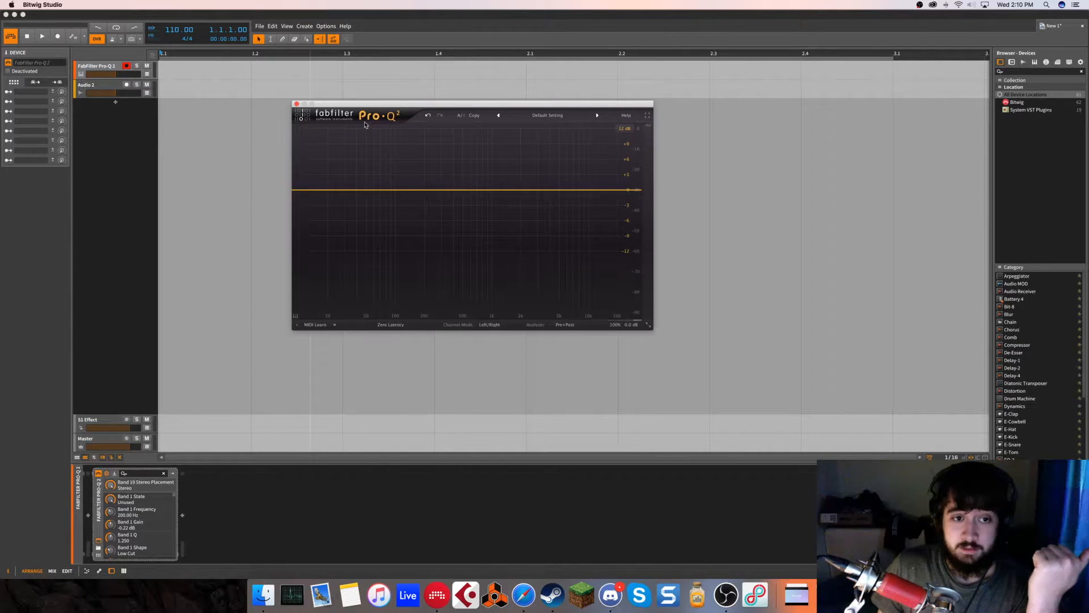
left_click_drag(356, 104, 361, 104)
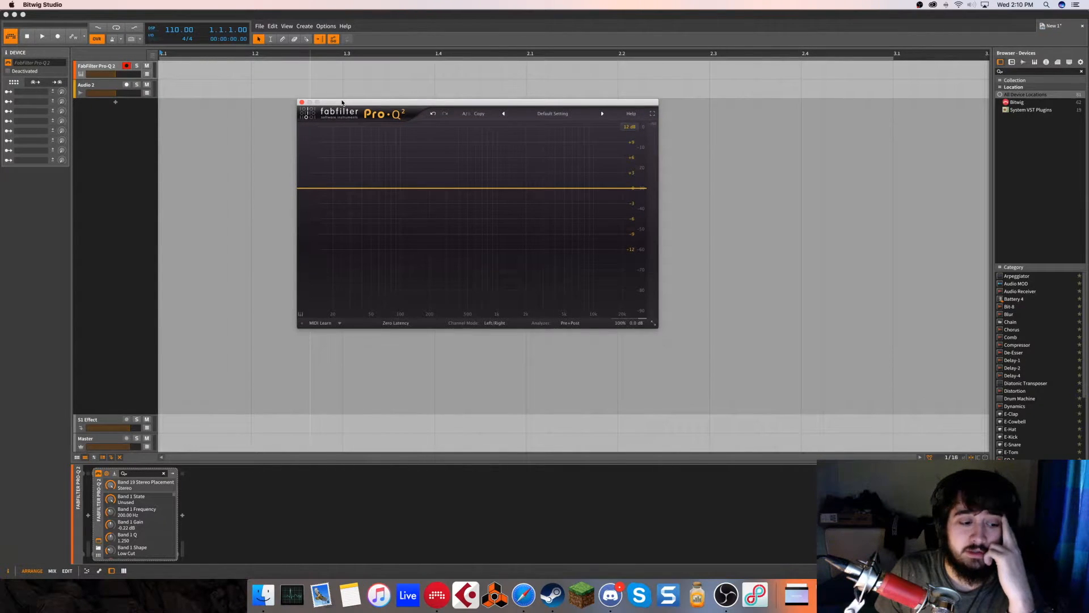
left_click_drag(342, 102, 296, 104)
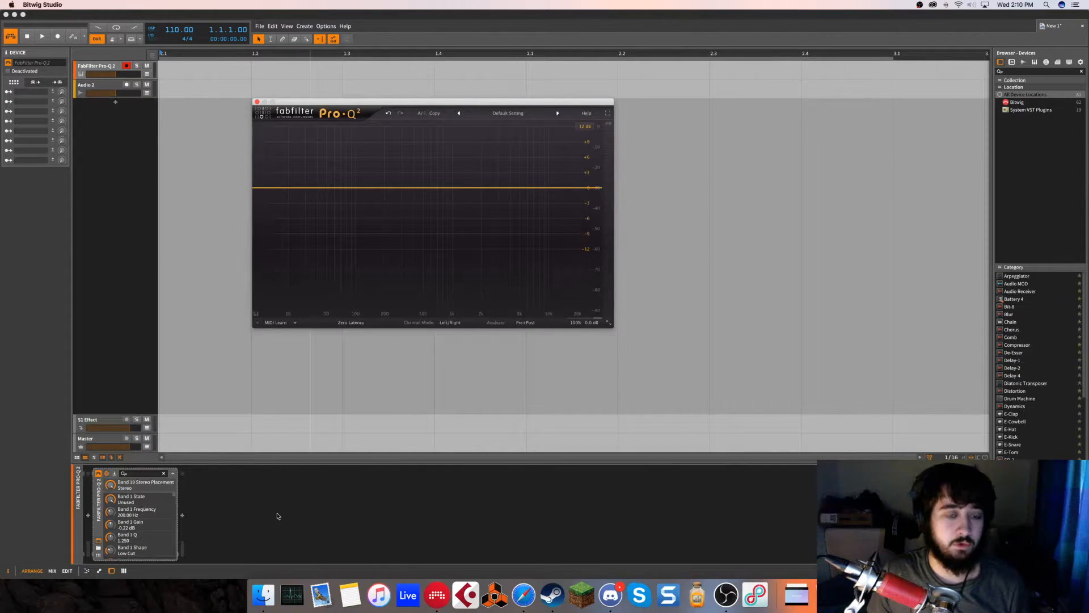
double_click(277, 515)
key("Escape")
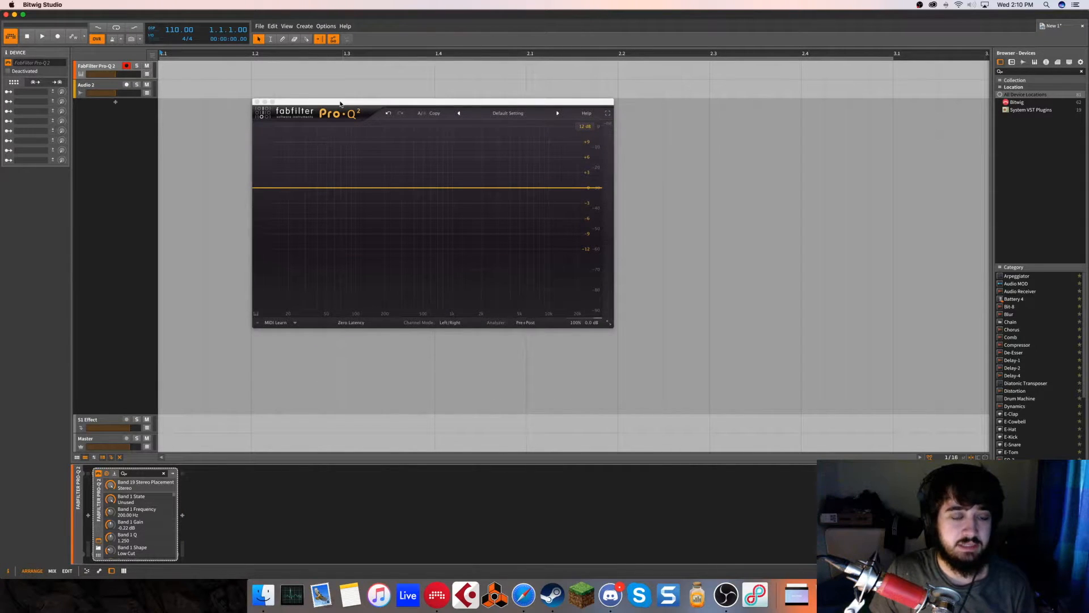
mouse_move(341, 104)
left_mouse_down()
mouse_move(399, 114)
mouse_move(340, 104)
left_mouse_up()
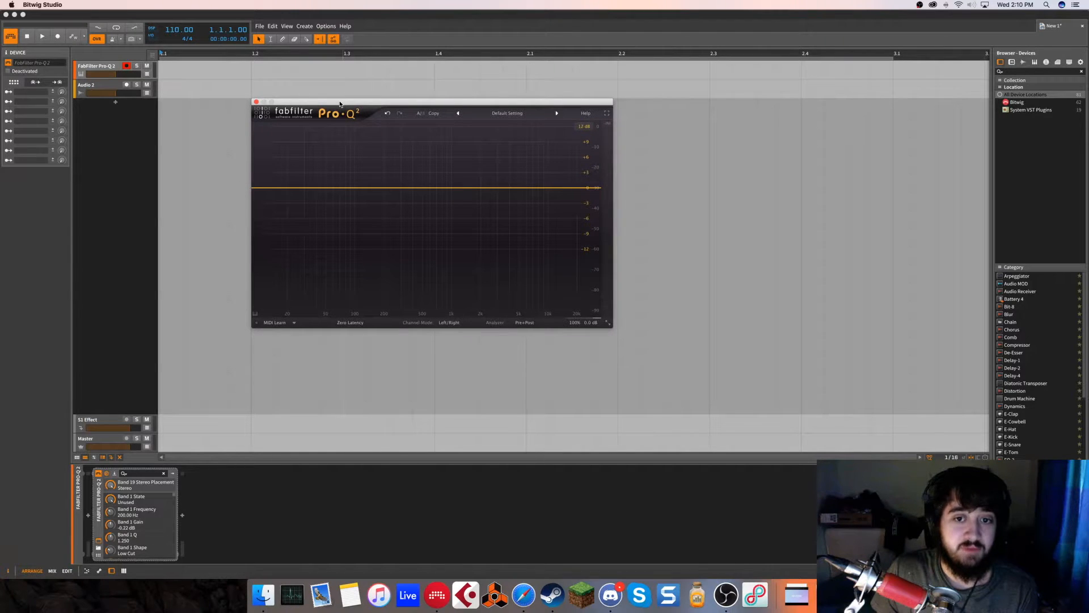
Add a nearly flat low shelf band at about 20 Hz and remove it again.
left_click(288, 190)
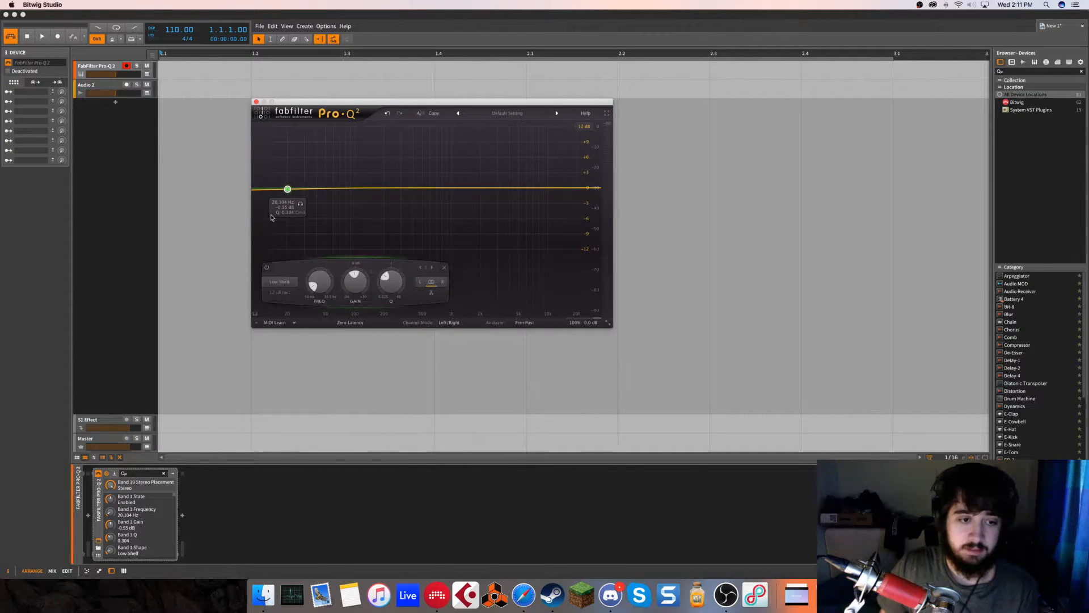
left_click(444, 268)
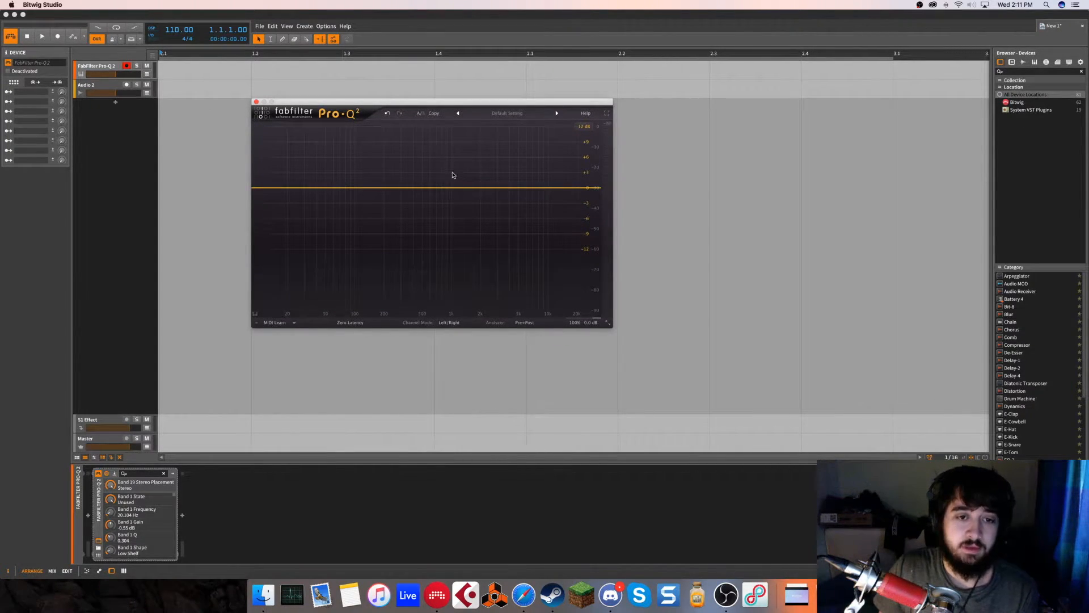
left_click_drag(402, 105, 441, 104)
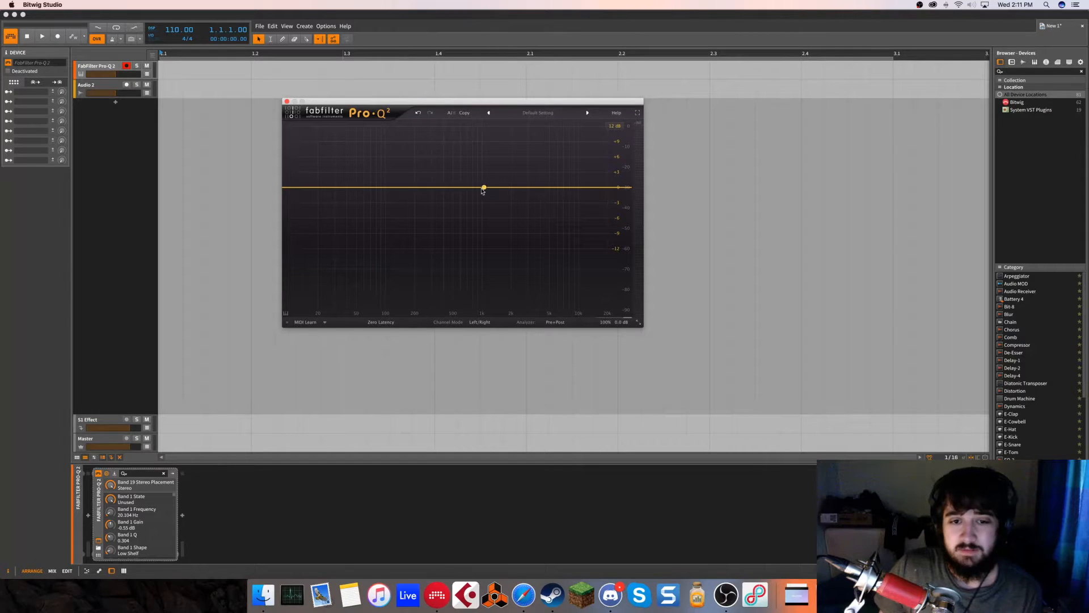
Add a bell boost of about 3.8 dB at about 751 Hz, and add and remove narrow bell bands in the lows.
left_click_drag(475, 189, 470, 168)
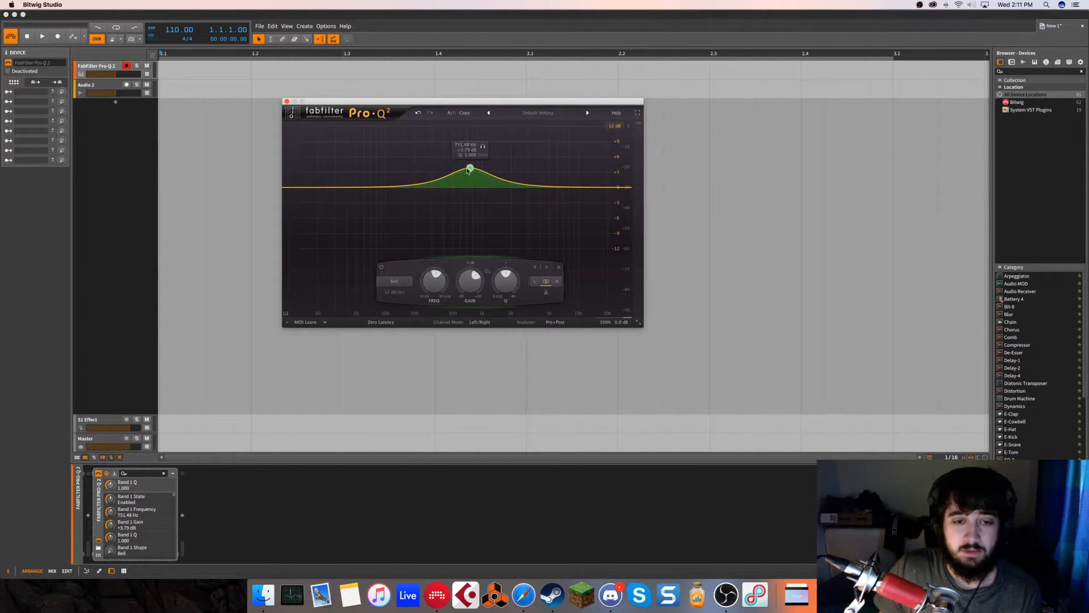
left_click(323, 189)
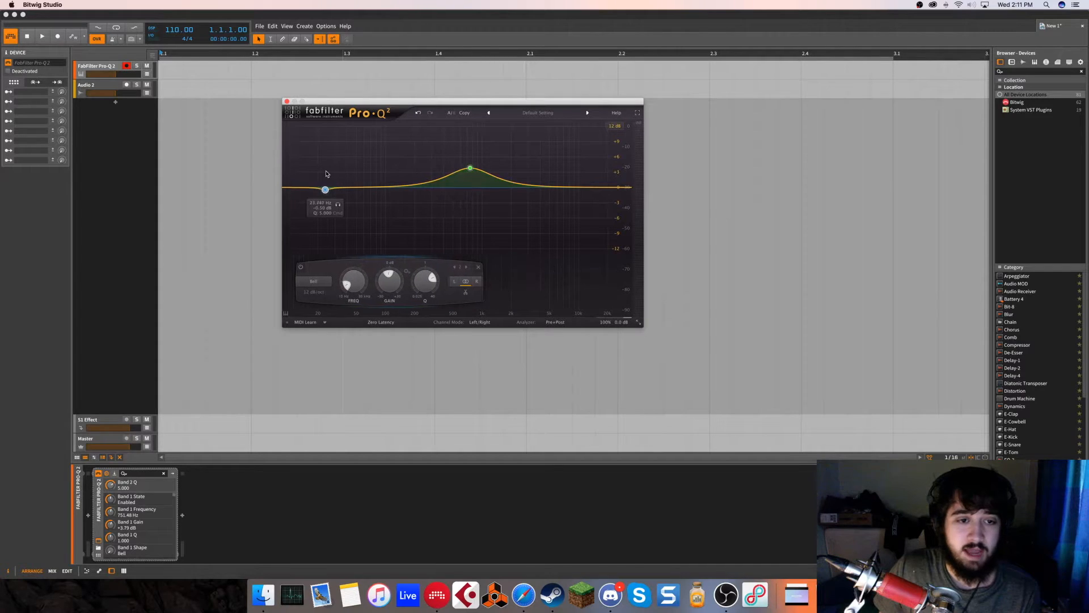
left_click(476, 266)
left_click_drag(453, 175, 352, 184)
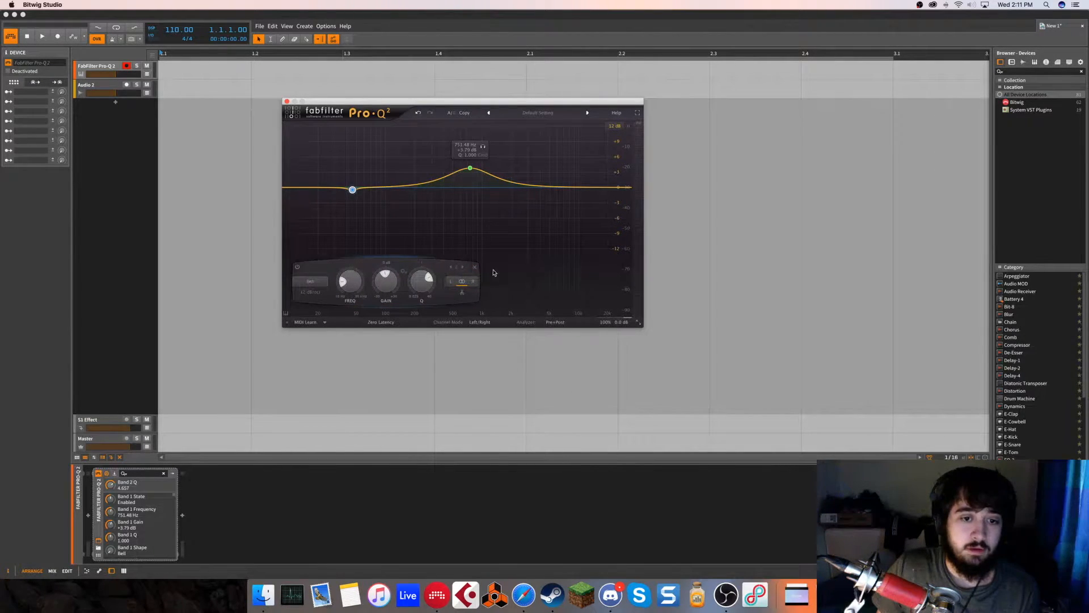
left_click(475, 267)
Move the bell boost to about 17 Hz at 2.7 dB and add six more small bell boosts up through the spectrum.
left_click_drag(471, 168, 312, 173)
left_click(346, 177)
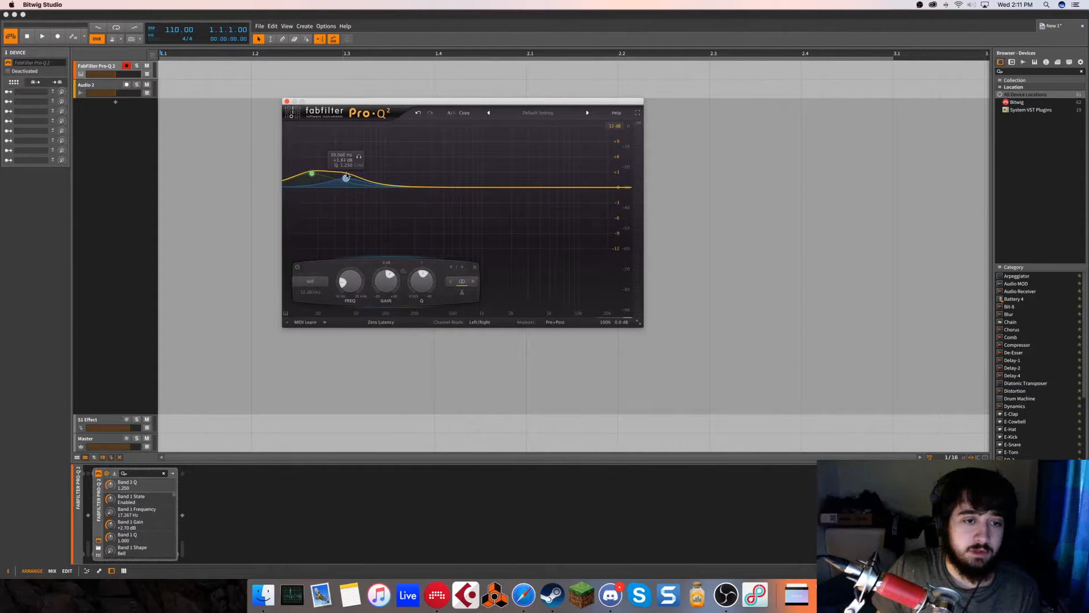
left_click(387, 175)
left_click(422, 176)
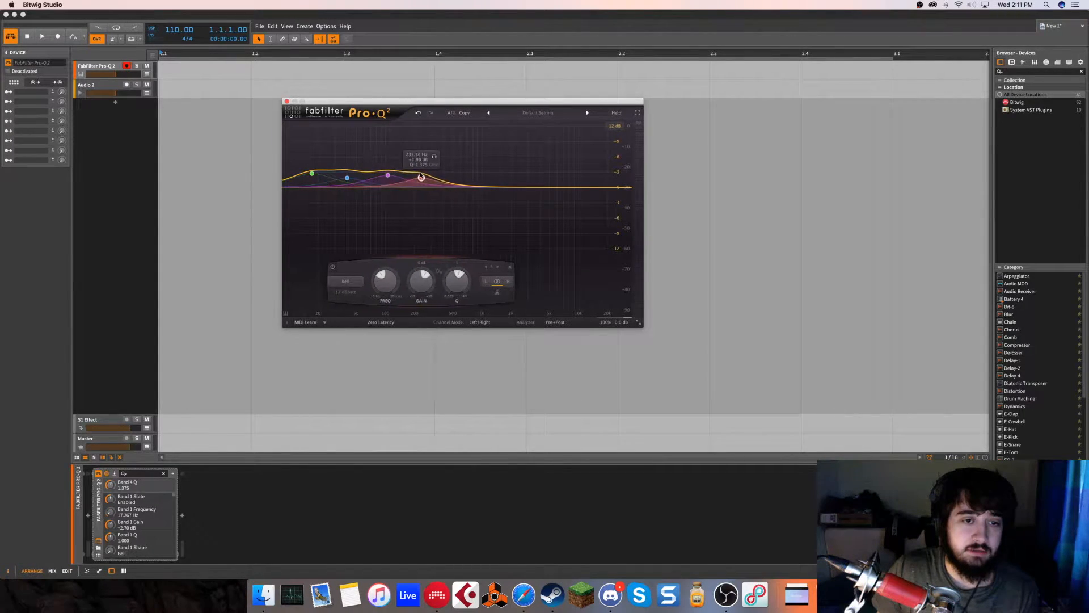
left_click(465, 173)
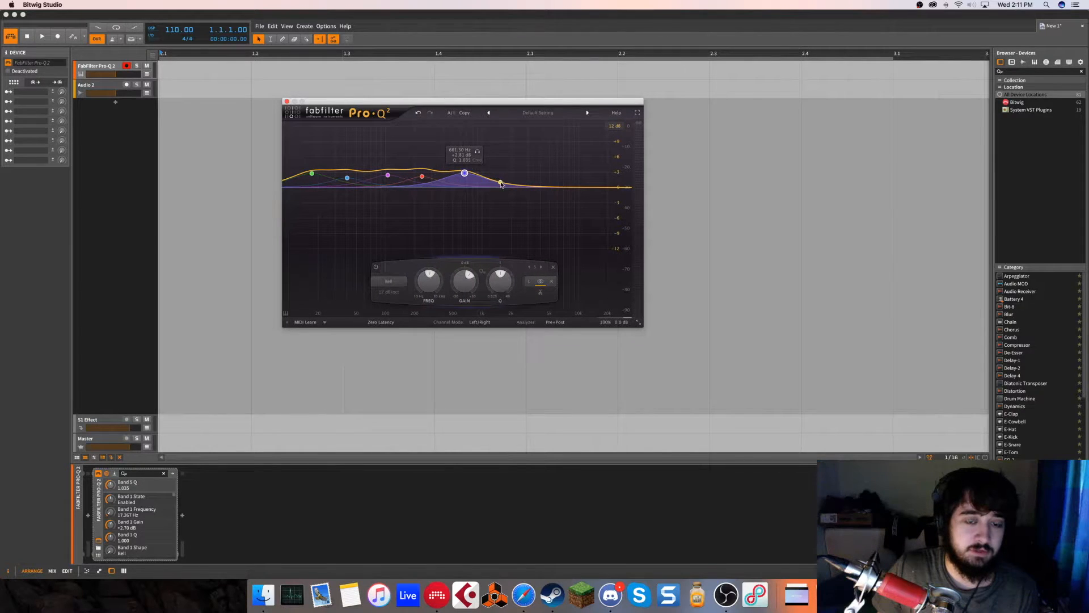
left_click_drag(502, 185, 501, 173)
left_click(547, 175)
Select all seven bands and vary their Q together, from narrow to wide, ending at about 1.2 for the lowest band.
left_click_drag(572, 153, 277, 245)
left_click_drag(461, 283, 458, 277)
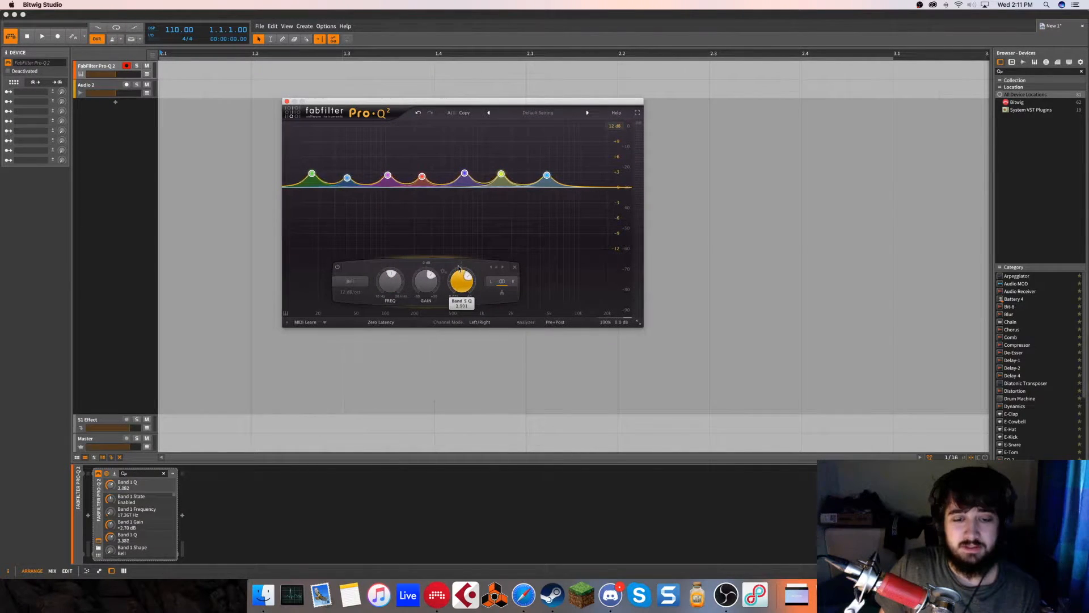
left_click_drag(460, 253, 460, 269)
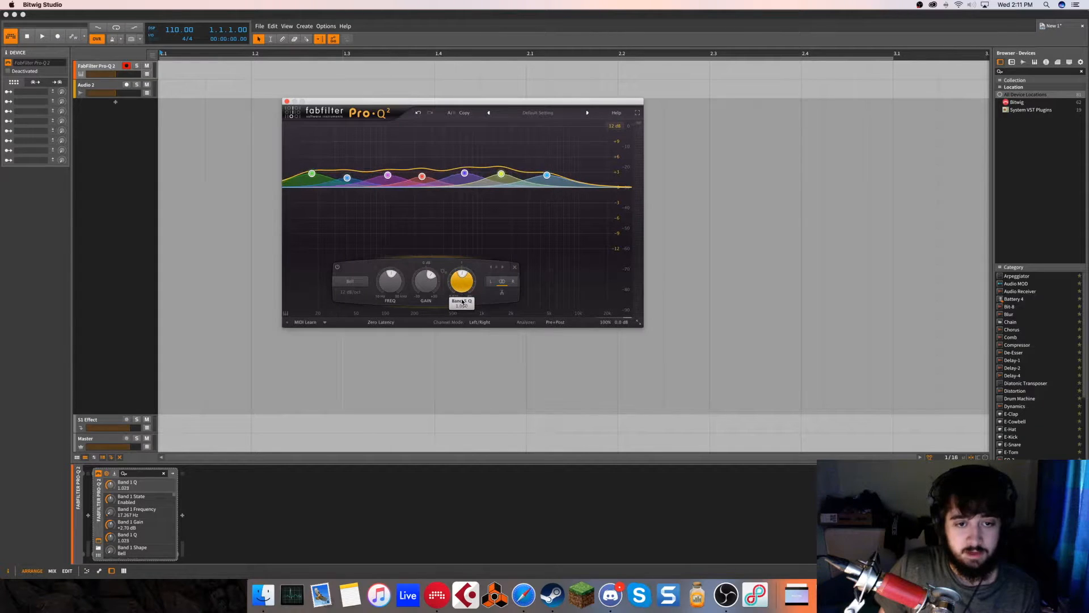
left_click_drag(462, 293, 463, 302)
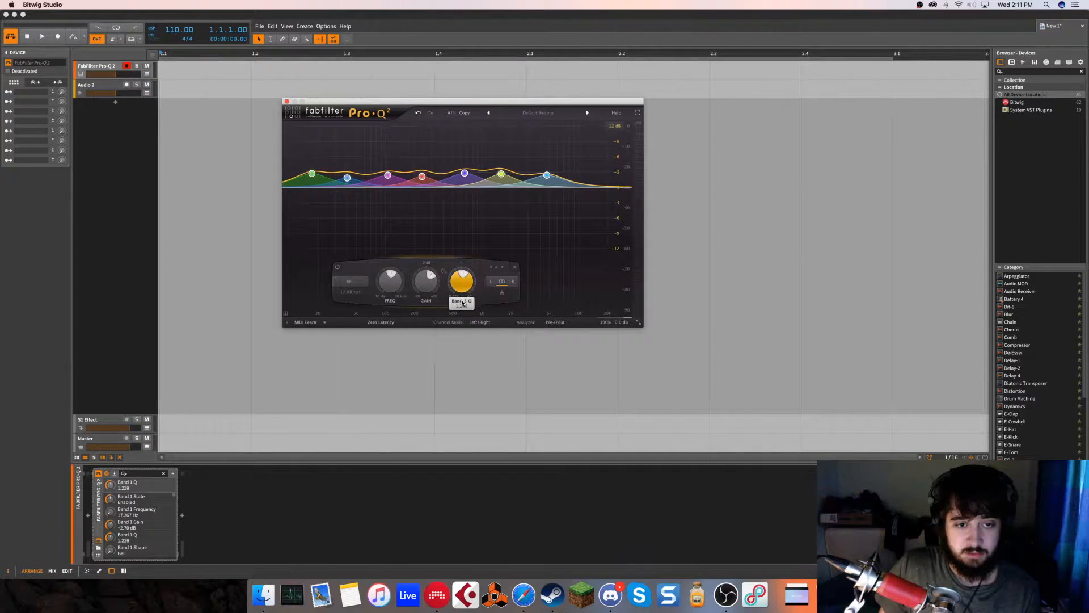
Lower the gains of the lower bell bands one by one, bringing the lowest to about 1 dB at about 18 Hz.
left_click_drag(311, 173, 311, 183)
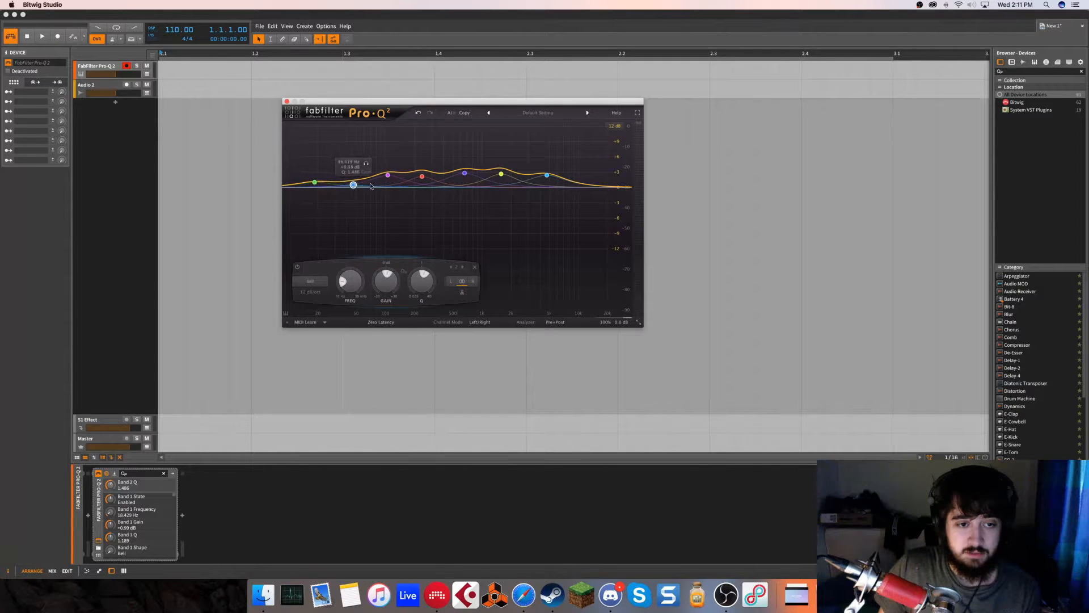
left_click_drag(388, 176, 396, 183)
left_click_drag(464, 174, 432, 183)
left_click_drag(501, 173, 306, 196)
Raise the five lowest bands' gains together, the lowest to about 2.6 dB, and fine-tune the second band to about 1.9 dB.
scroll(366, 285, "up", 3)
scroll(386, 284, "up", 5)
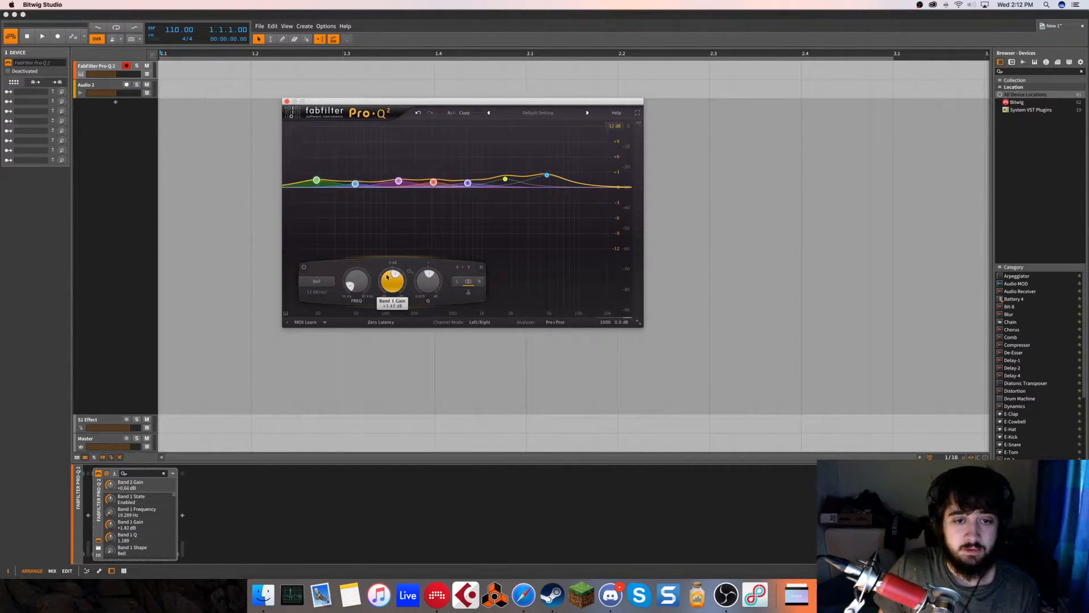
left_click(422, 217)
left_click_drag(355, 181, 356, 177)
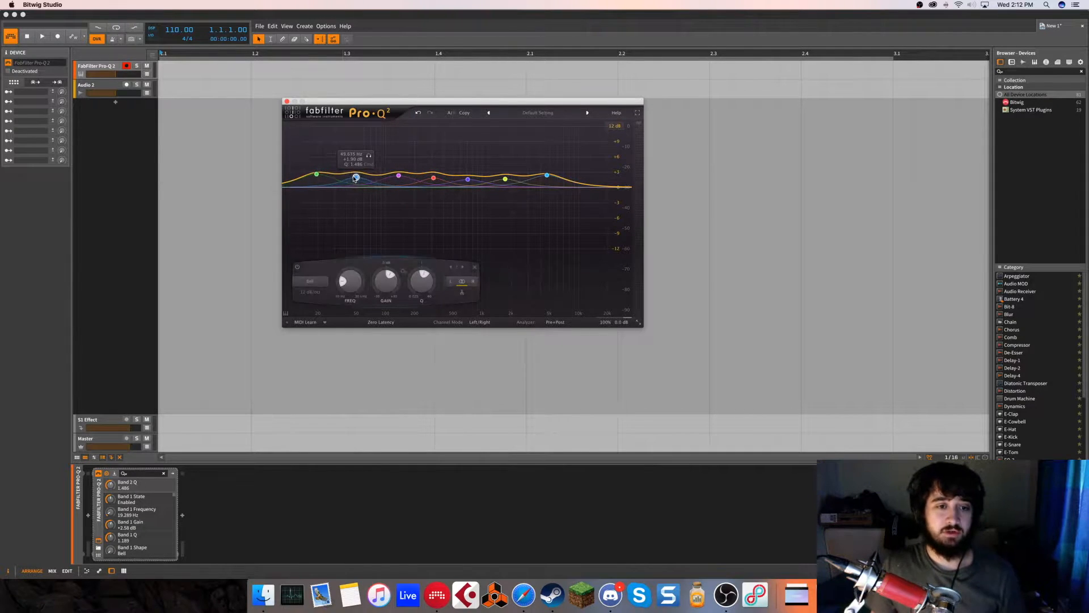
left_click(468, 179)
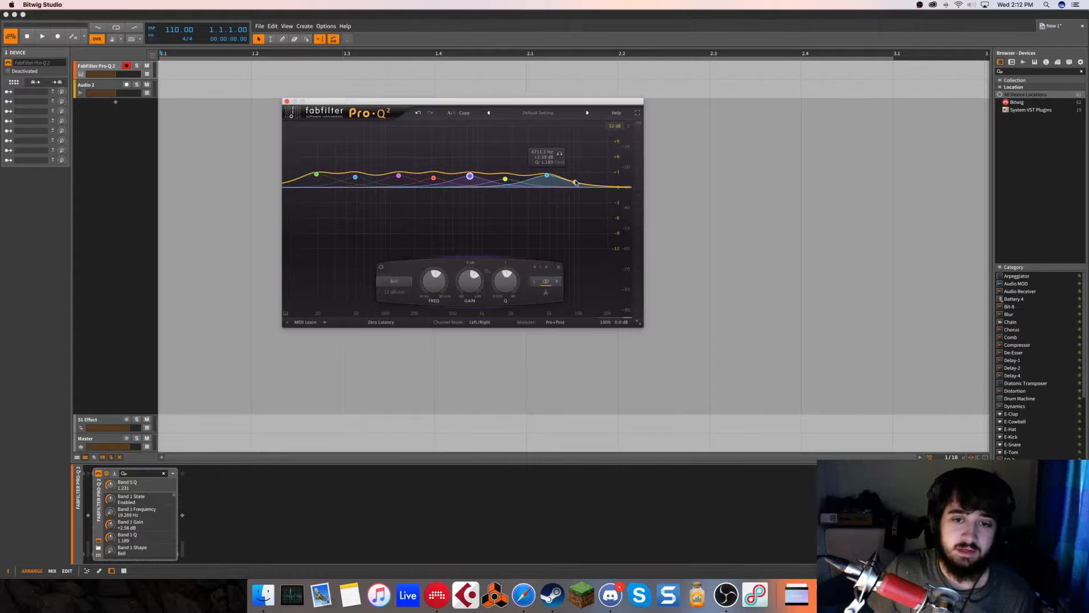
Add a bell band at about 11.8 kHz with a Q of about 1.6 and cut it to about -2.7 dB.
left_click(576, 182)
left_click_drag(575, 181, 584, 181)
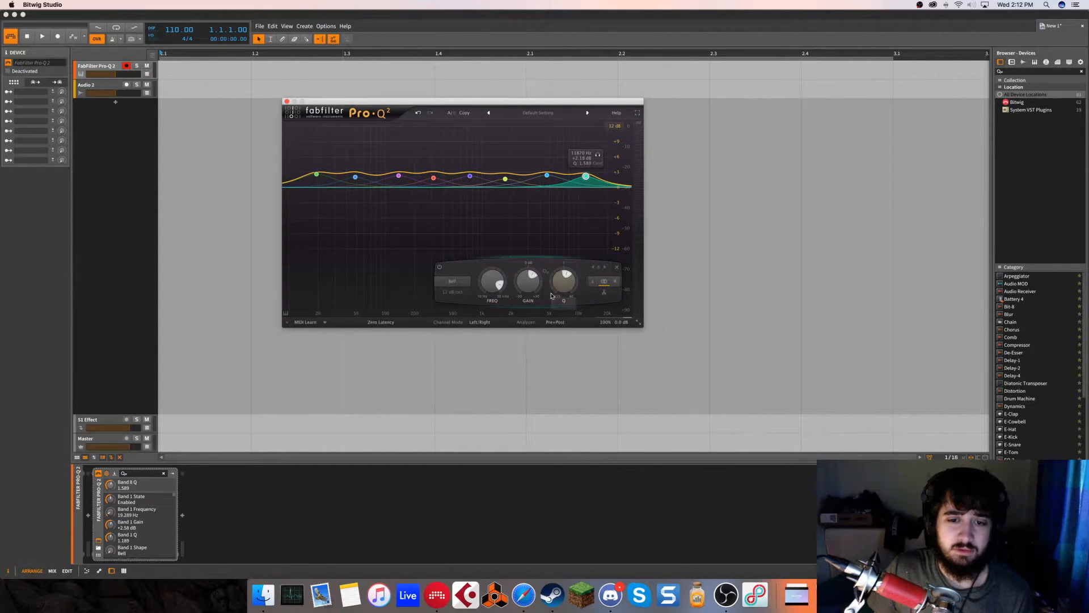
left_click_drag(527, 291, 526, 320)
Cut the yellow bell band to about -1.3 dB and turn the red bell band into a similar slight cut.
left_click(505, 180)
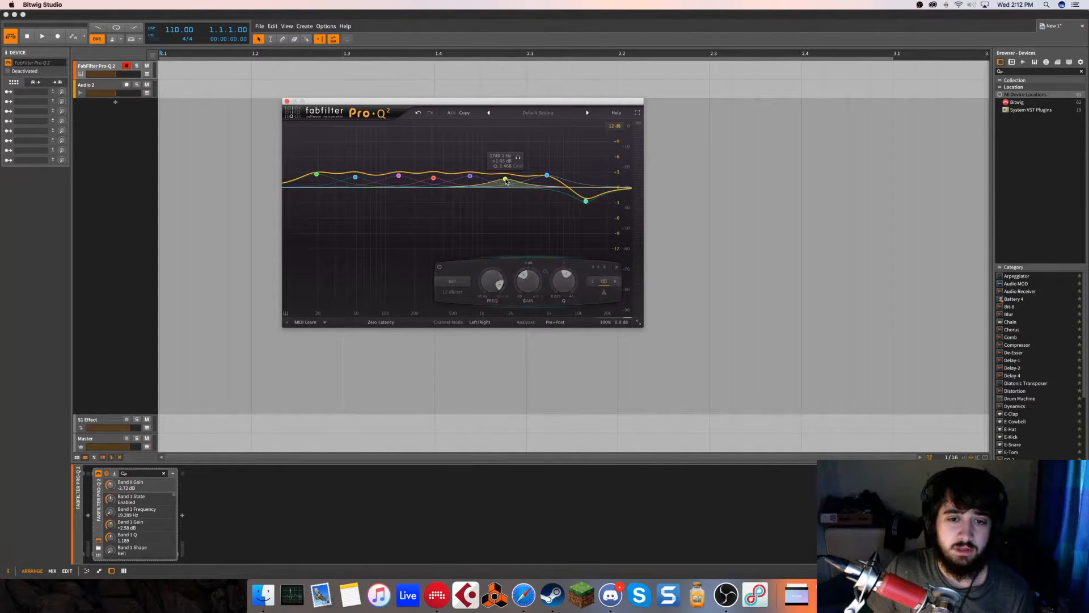
left_click_drag(504, 287, 503, 301)
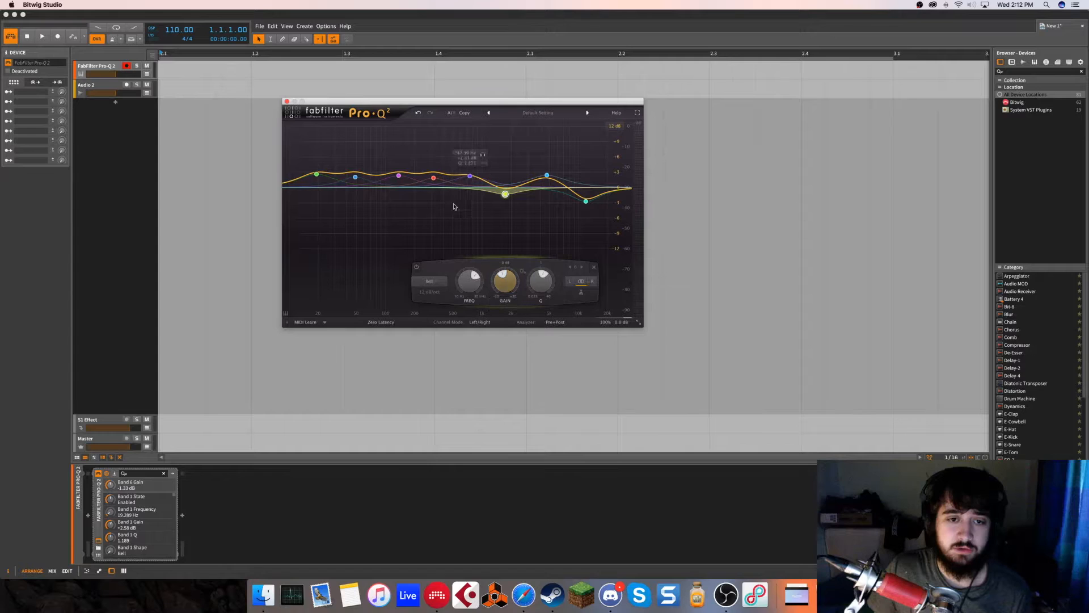
left_click(398, 176)
left_click(433, 179)
left_click_drag(434, 286, 385, 273)
Raise the lowest band's gain to 5 dB and turn the second-lowest band into a cut of about 0.4 dB.
left_click(355, 177)
left_click(316, 174)
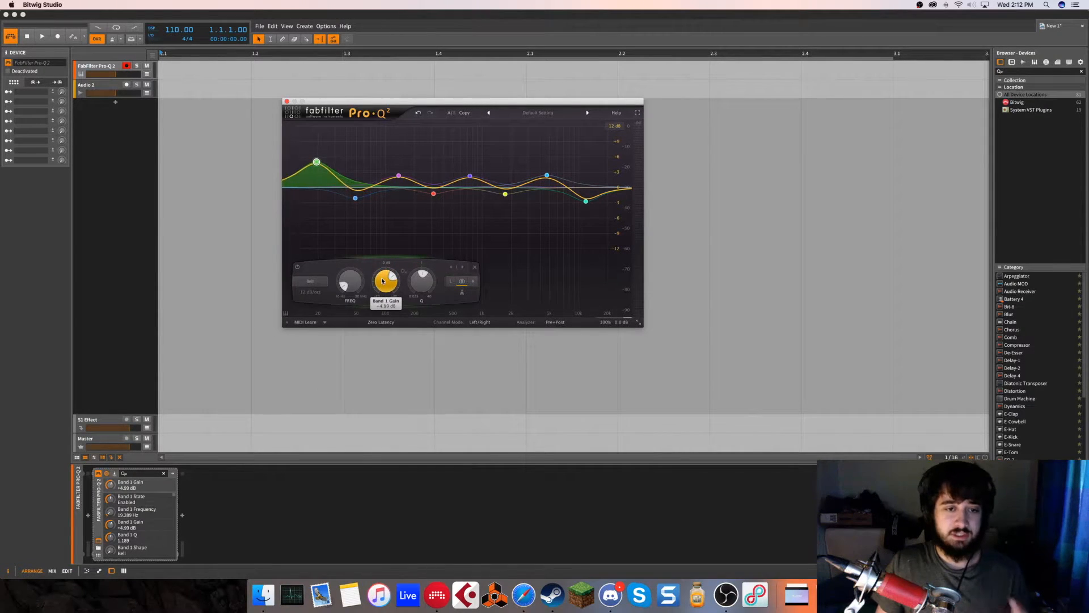
left_click_drag(355, 198, 355, 190)
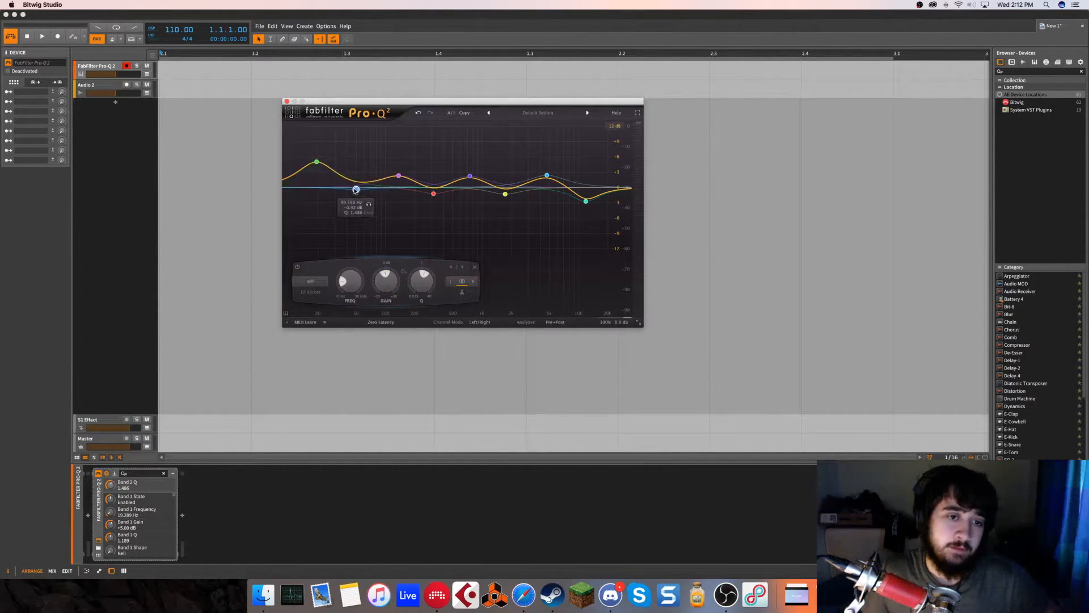
Narrow the pink bell band by raising its Q to about 7.3.
left_click_drag(306, 144, 636, 225)
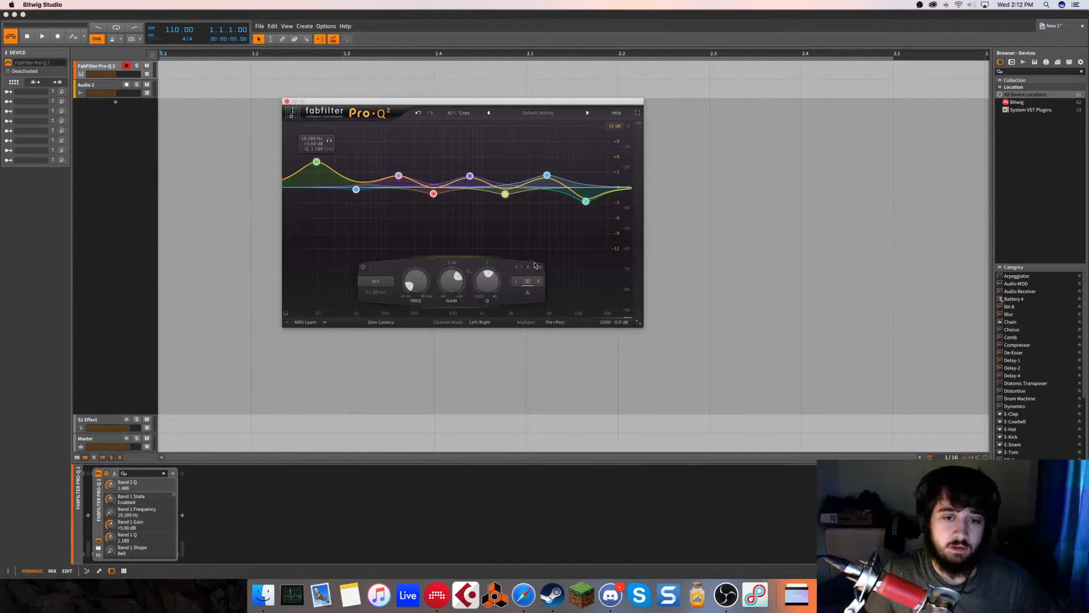
left_click(482, 231)
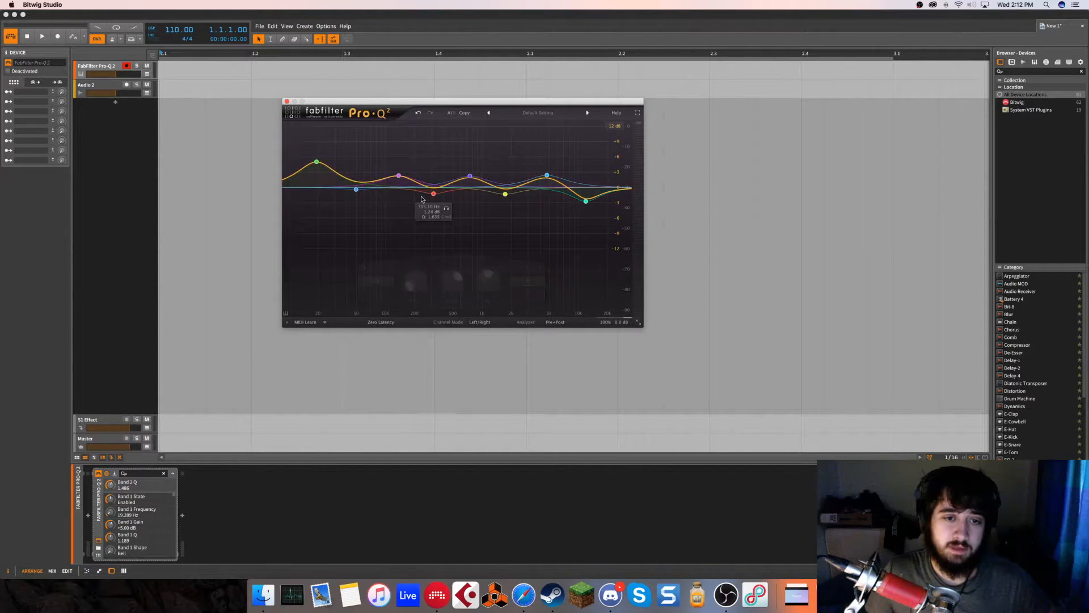
left_click(398, 176)
left_click_drag(436, 282, 439, 258)
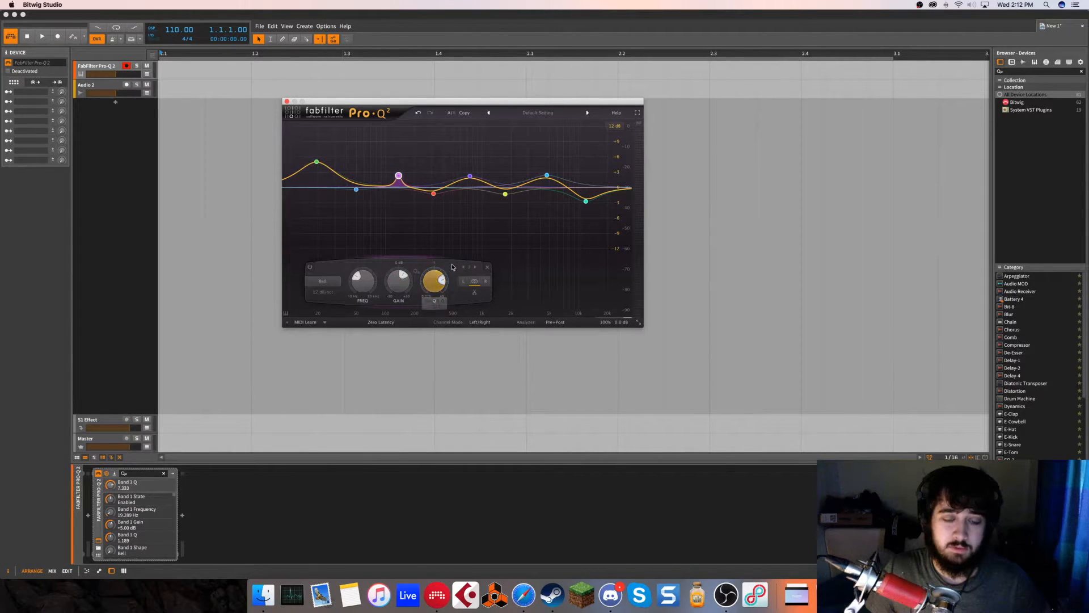
Select all the EQ bands and delete them together.
left_click_drag(611, 150, 275, 207)
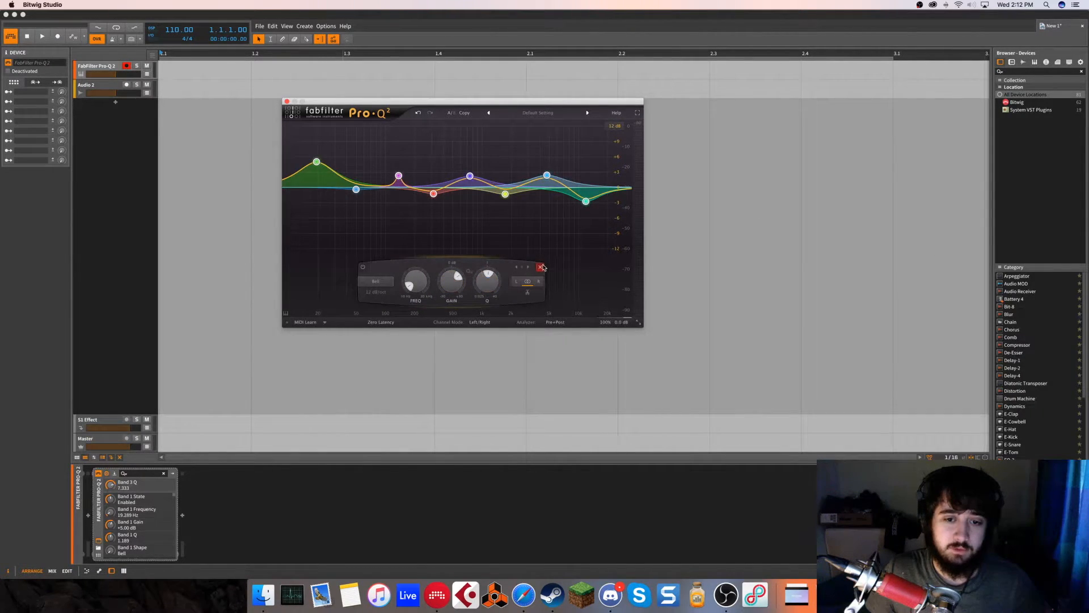
left_click(543, 266)
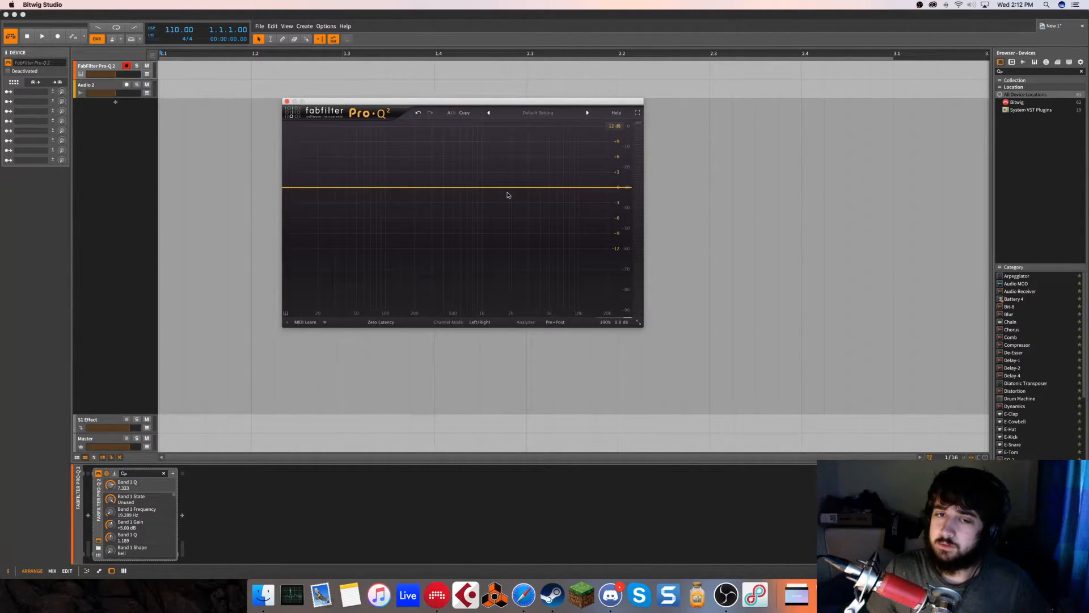
Add a notch band at about 1.25 kHz with a Q of about 5.7.
double_click(492, 295)
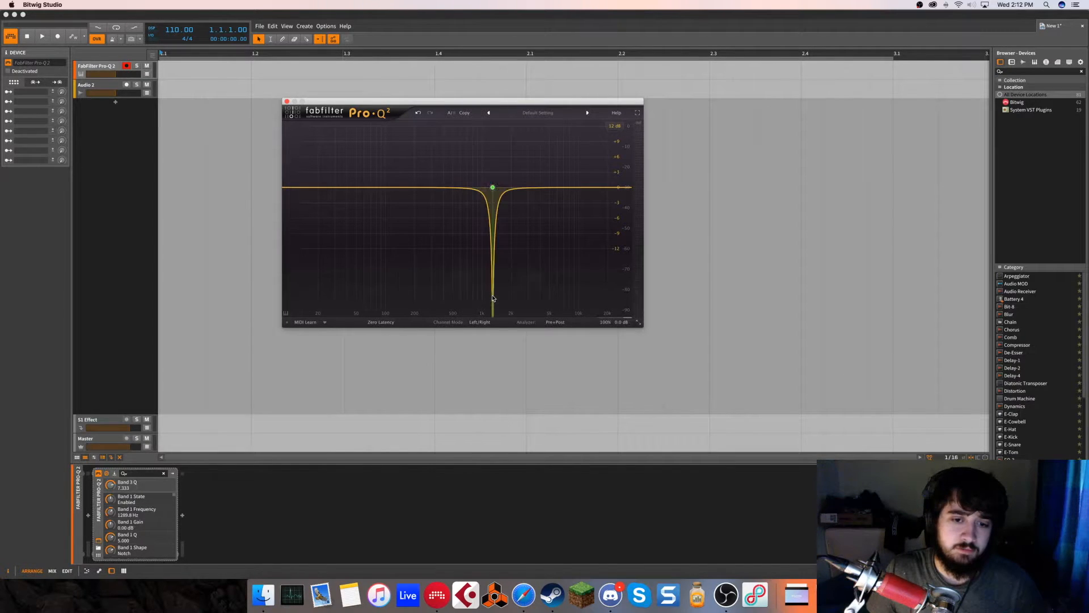
left_click_drag(491, 189, 432, 198)
scroll(388, 188, "down", 10)
left_click_drag(397, 280, 397, 262)
Give the notch a 96 dB/oct slope and a Q of about 28.8 at about 440 Hz before deleting it.
left_click(365, 293)
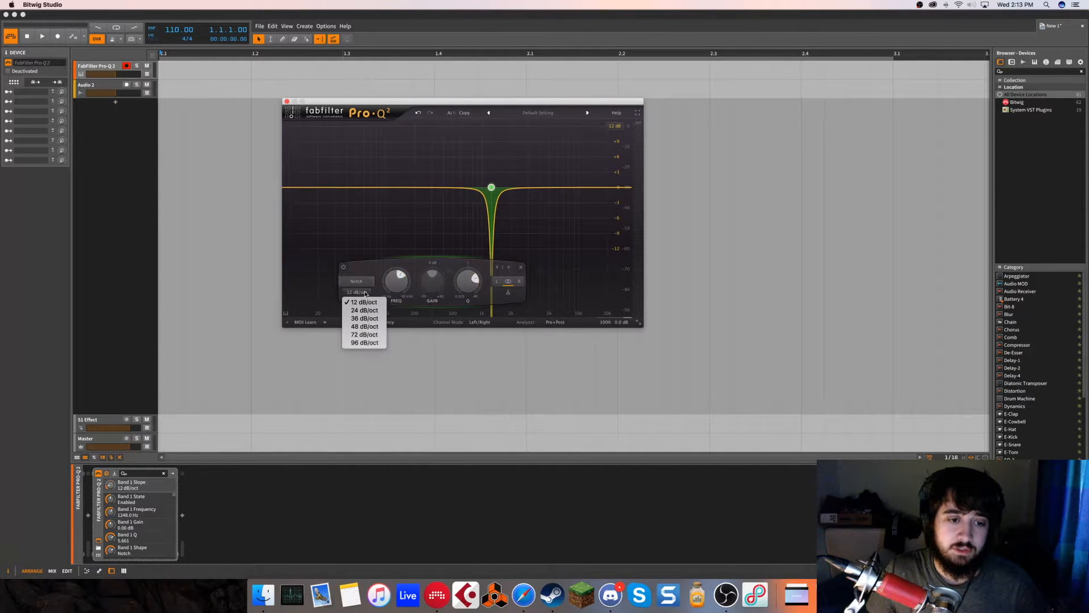
left_click(364, 343)
left_click_drag(492, 190, 450, 163)
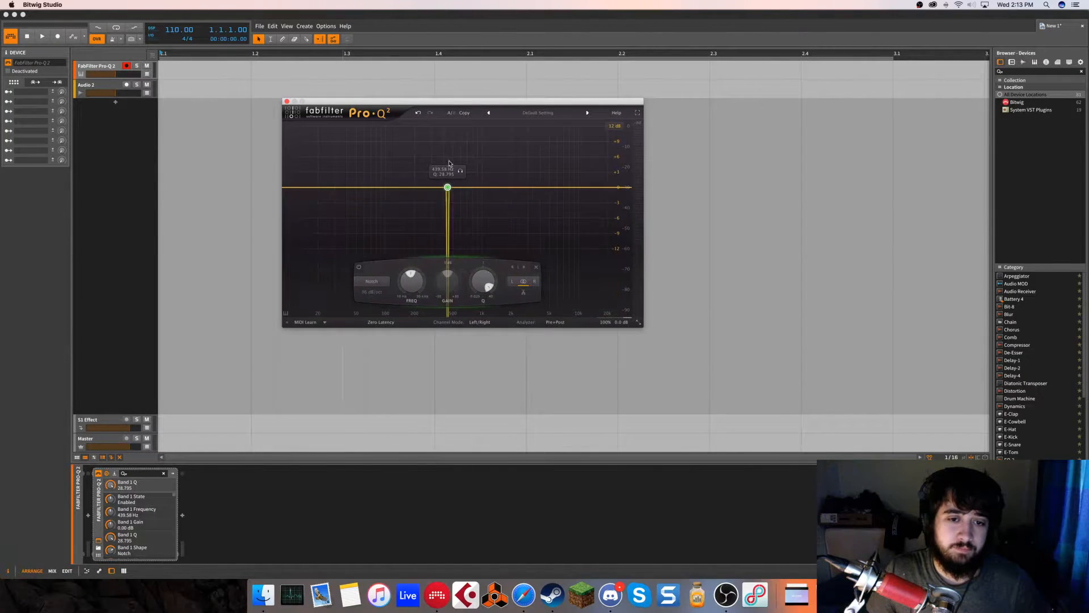
left_click(536, 267)
Add a bell band at about 1 kHz, cut it to about -9.2 dB and set its slope to 96 dB/oct.
left_click(483, 188)
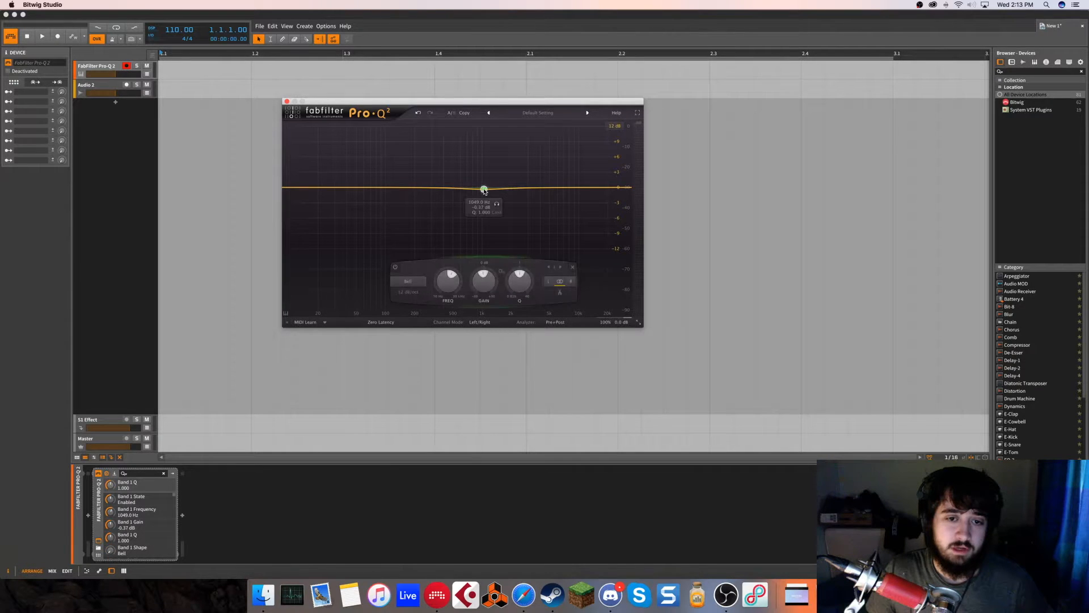
left_click_drag(483, 188, 483, 234)
left_click(408, 291)
left_click(430, 357)
left_click(407, 291)
left_click(415, 343)
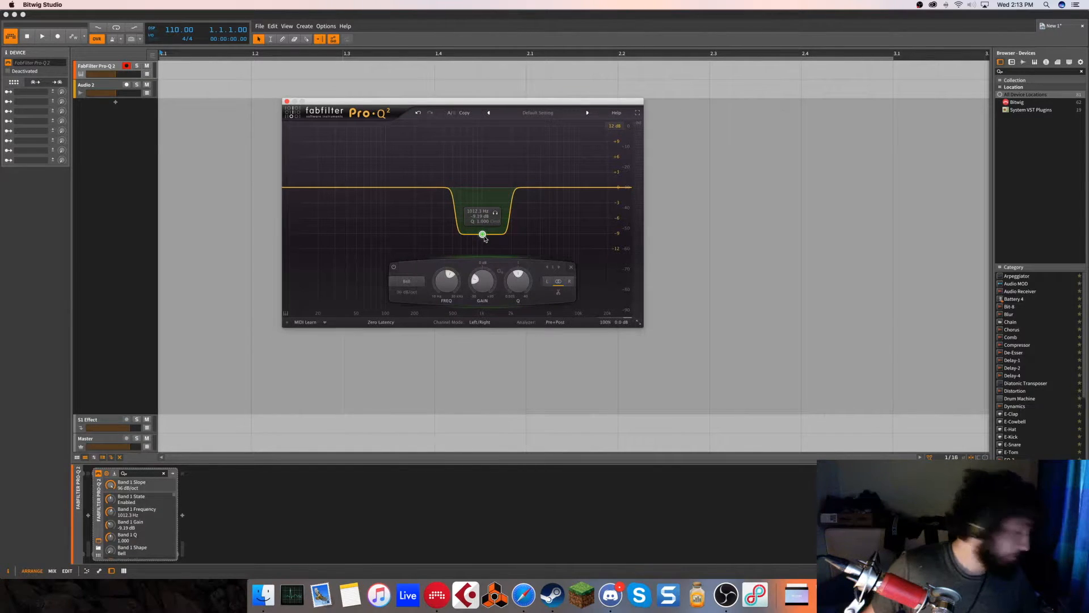
Turn the steep bell into a boost of about 5.9 dB with a Q of about 2.1, and delete it.
scroll(484, 238, "up", 3)
left_click_drag(485, 239, 488, 160)
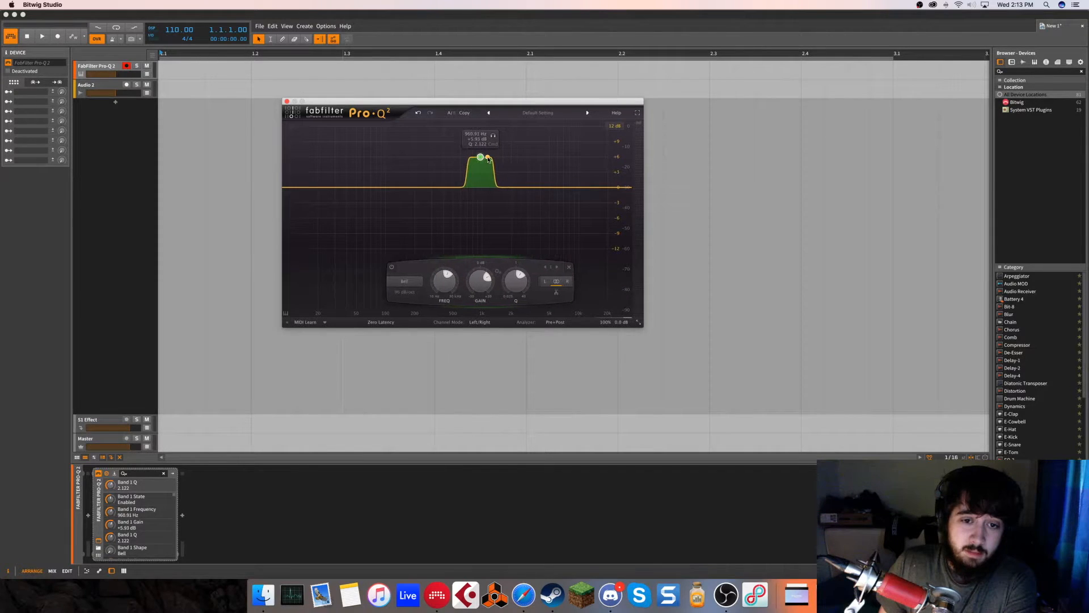
left_click(569, 268)
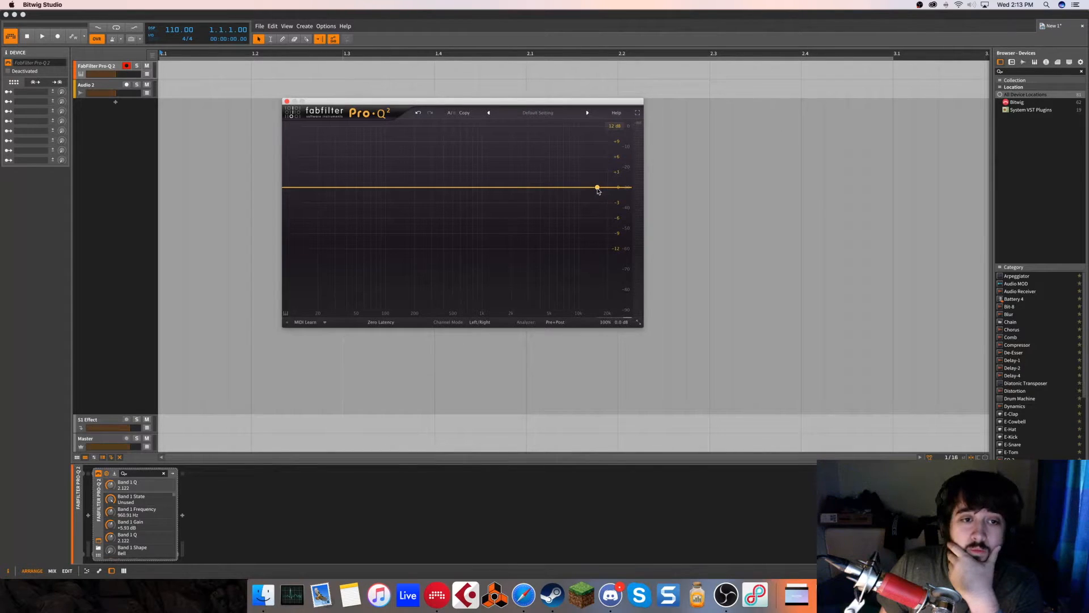
Pull up a high shelf at about 9 kHz to a boost of about 3.4 dB, and delete it.
left_click_drag(597, 192, 574, 178)
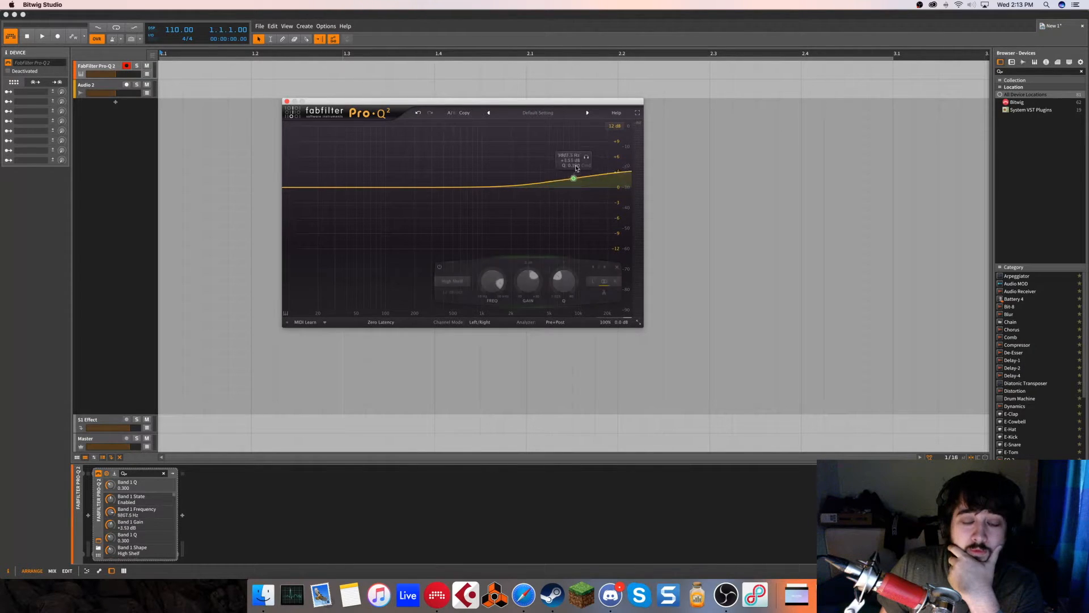
left_click(617, 268)
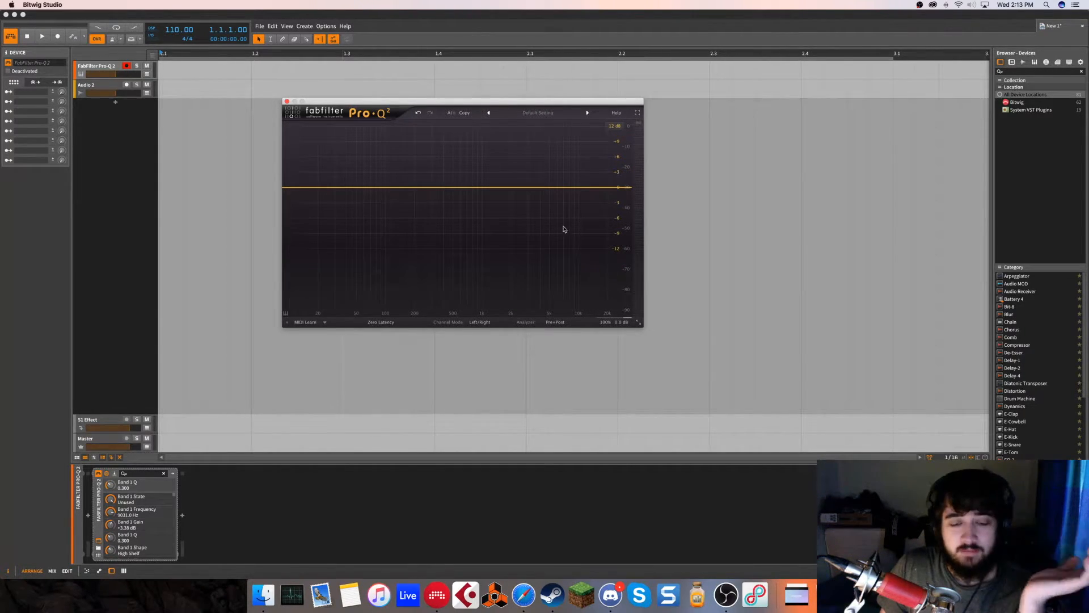
Cut a bell band at about 5.45 kHz to about -5.5 dB with a Q of about 2.9, and delete it.
left_click_drag(486, 186, 559, 220)
scroll(516, 202, "up", 3)
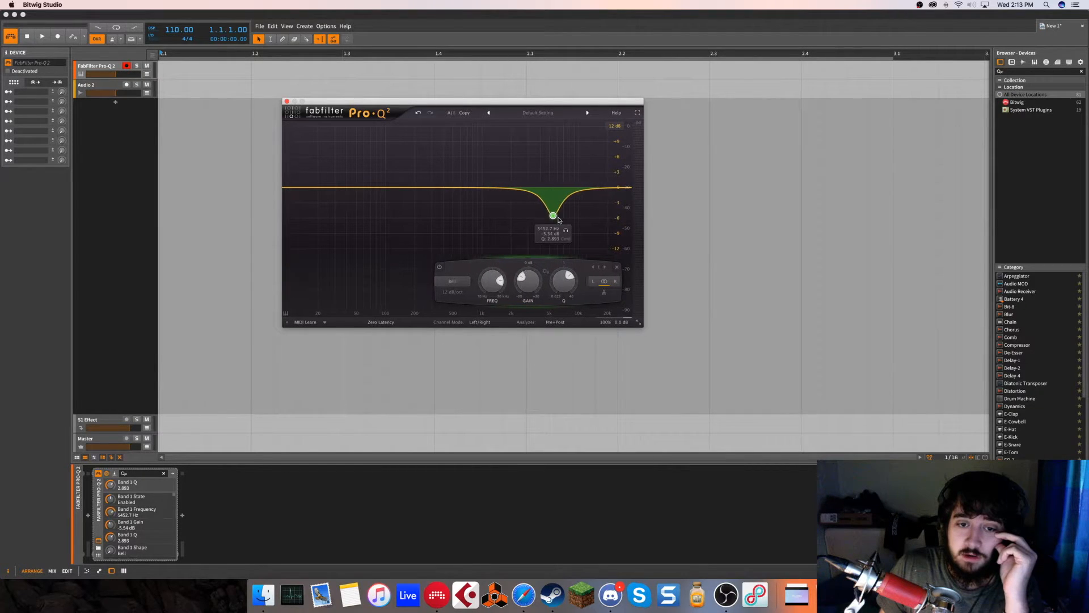
left_click(617, 268)
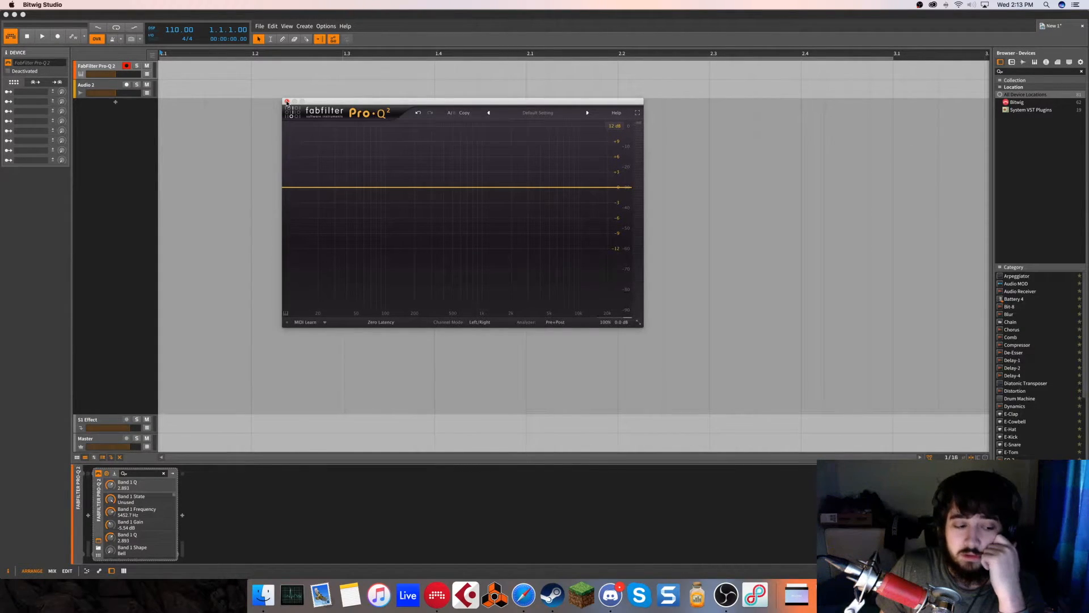
left_click(127, 504)
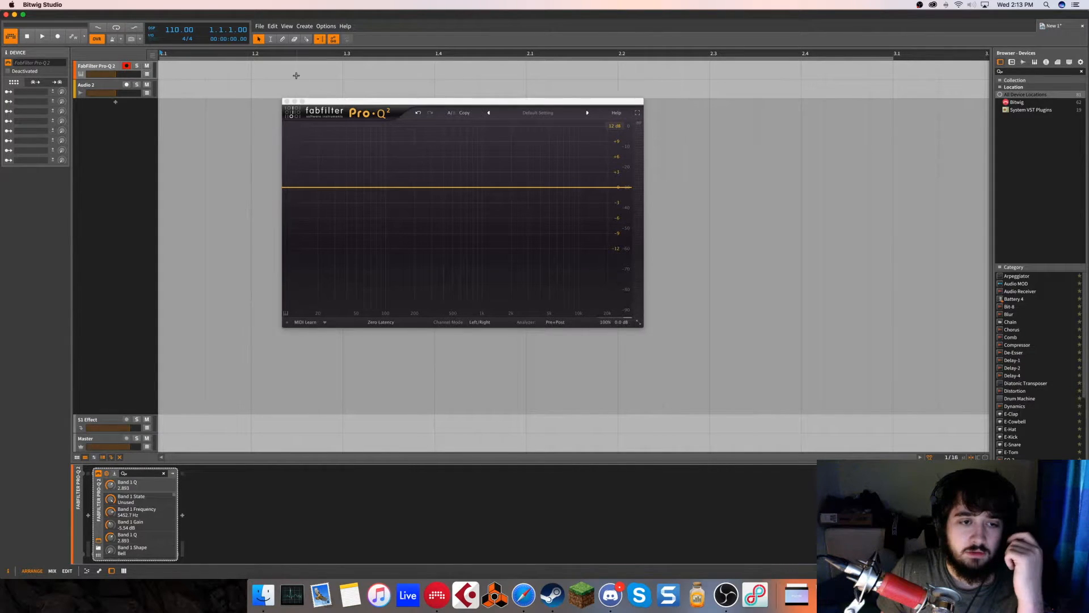
left_click_drag(338, 104, 316, 120)
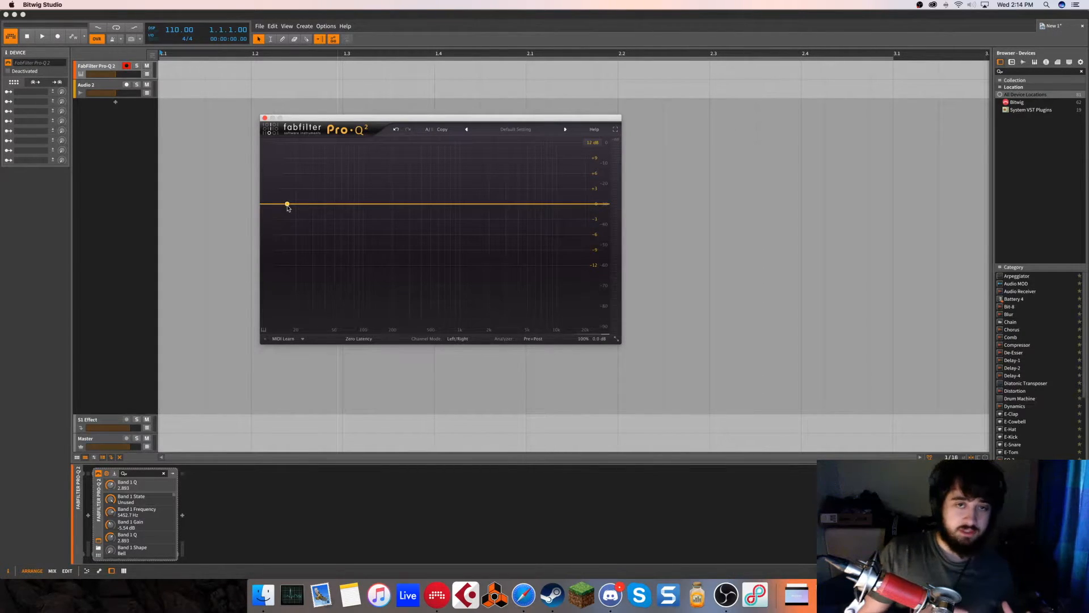
left_click_drag(287, 205, 296, 205)
left_click_drag(391, 120, 391, 120)
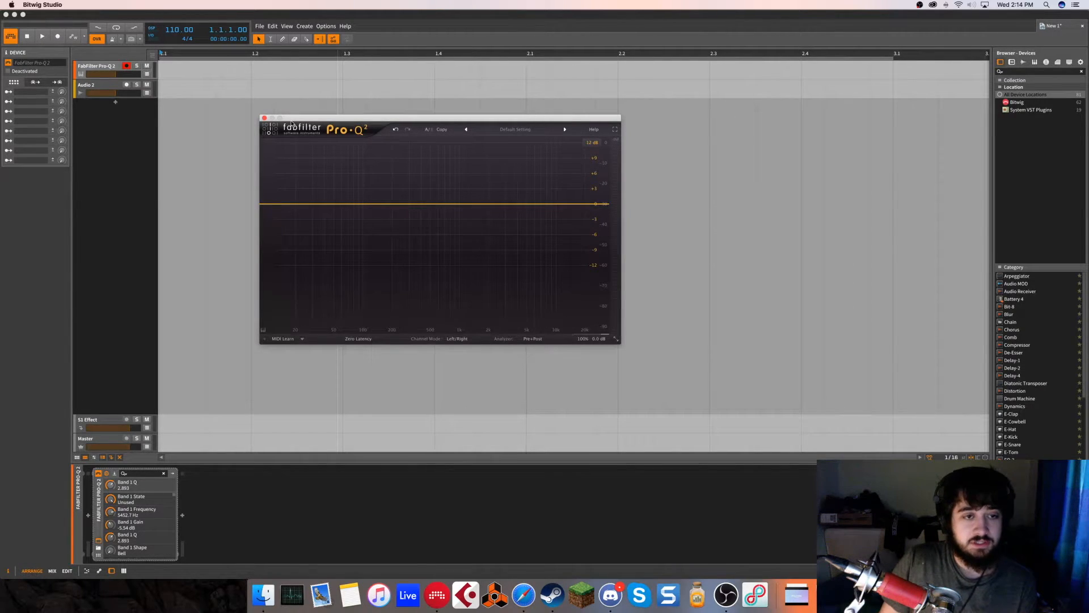
Add a low cut at about 191 Hz and a high cut at about 5 kHz, and delete both bands.
left_click(274, 204)
left_click_drag(274, 204, 390, 204)
left_click(601, 204)
left_click_drag(600, 205, 526, 205)
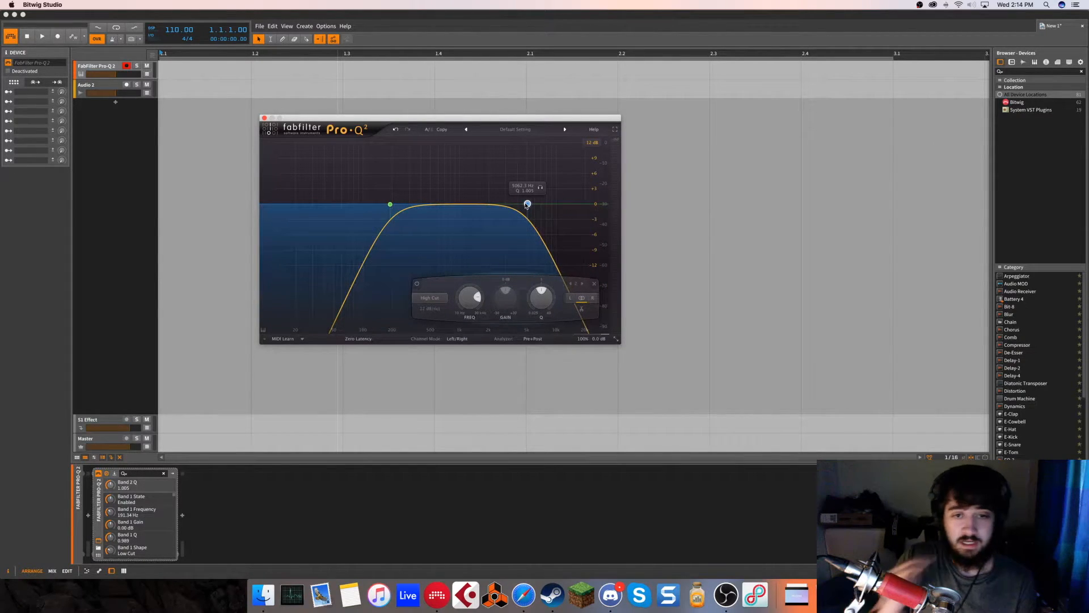
left_click_drag(572, 177, 379, 229)
left_click(549, 284)
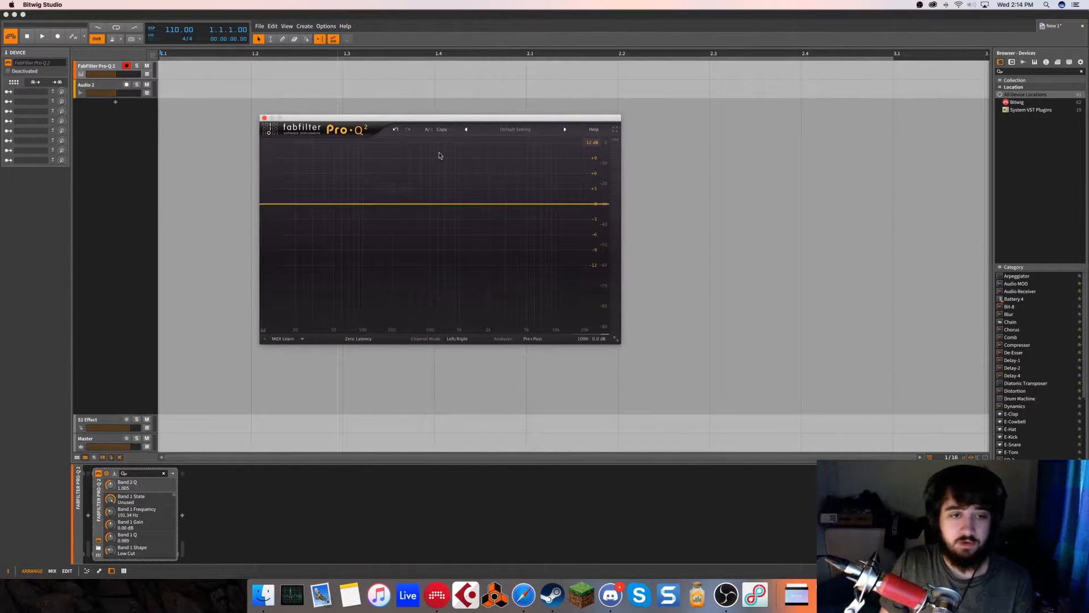
Look at the Audio 2 track and return to the equalizer on the FabFilter Pro-Q 2 track.
mouse_move(312, 121)
left_mouse_down()
mouse_move(324, 114)
mouse_move(305, 105)
left_mouse_up()
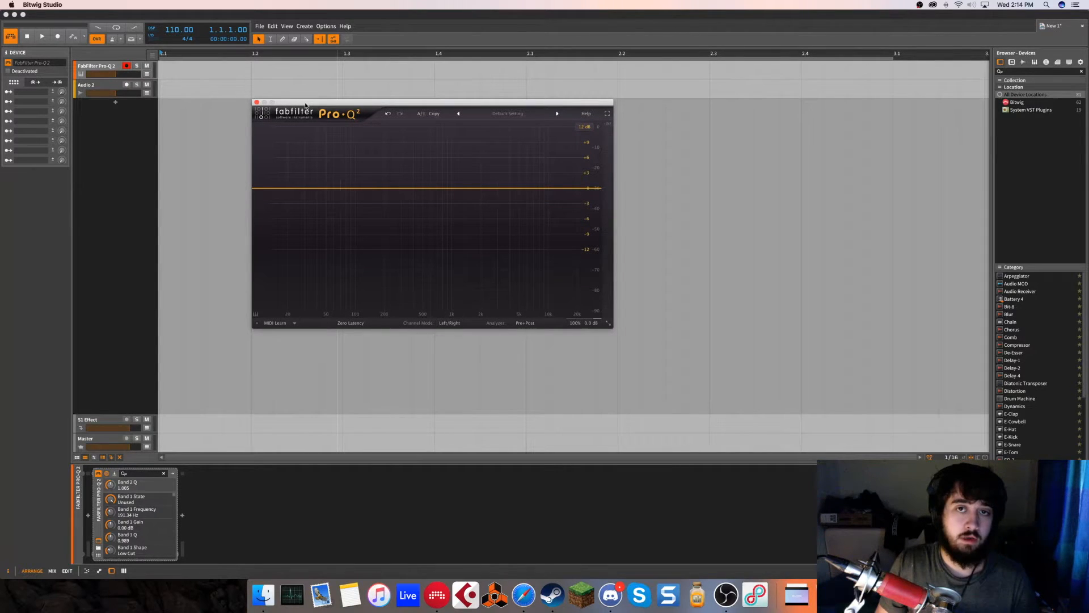
mouse_move(306, 105)
left_mouse_down()
mouse_move(293, 106)
mouse_move(321, 108)
mouse_move(304, 105)
left_mouse_up()
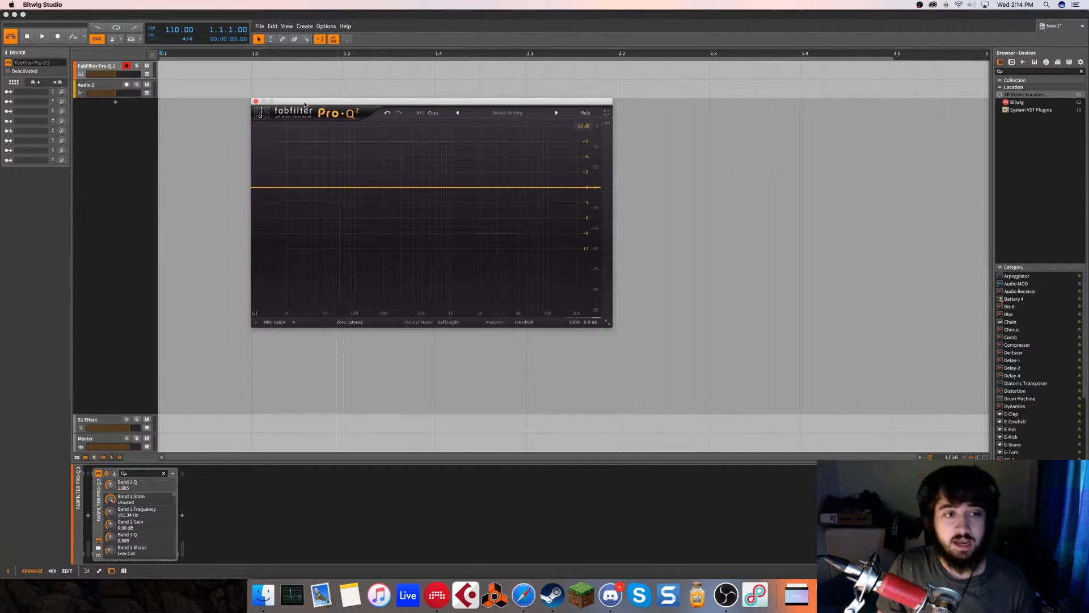
left_click(119, 90)
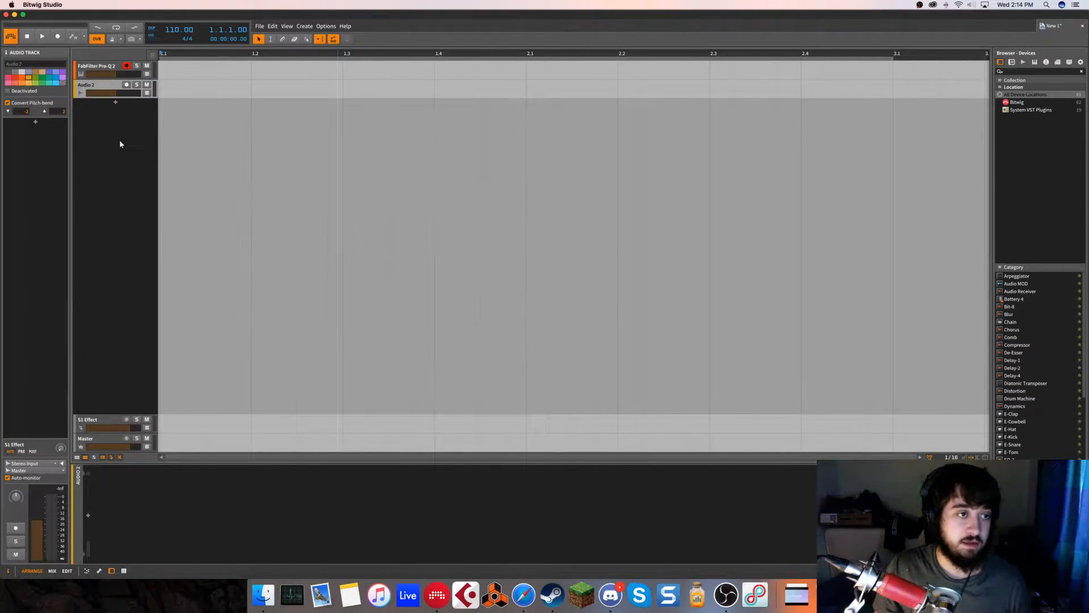
left_click(105, 64)
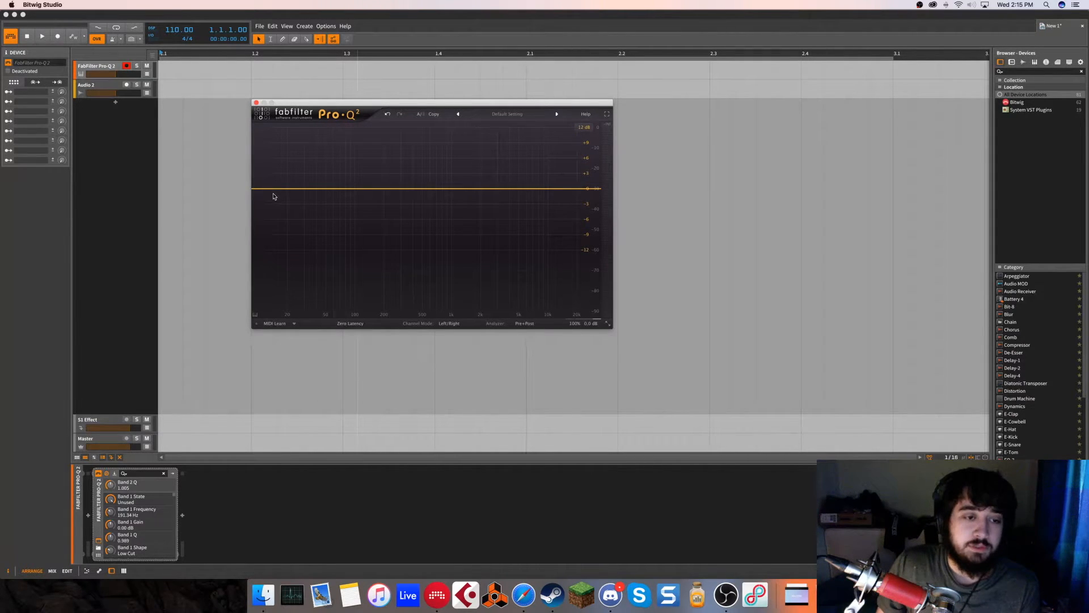
Add a low cut at about 100 Hz with a Q of 1, and delete the band.
left_click_drag(261, 192, 356, 190)
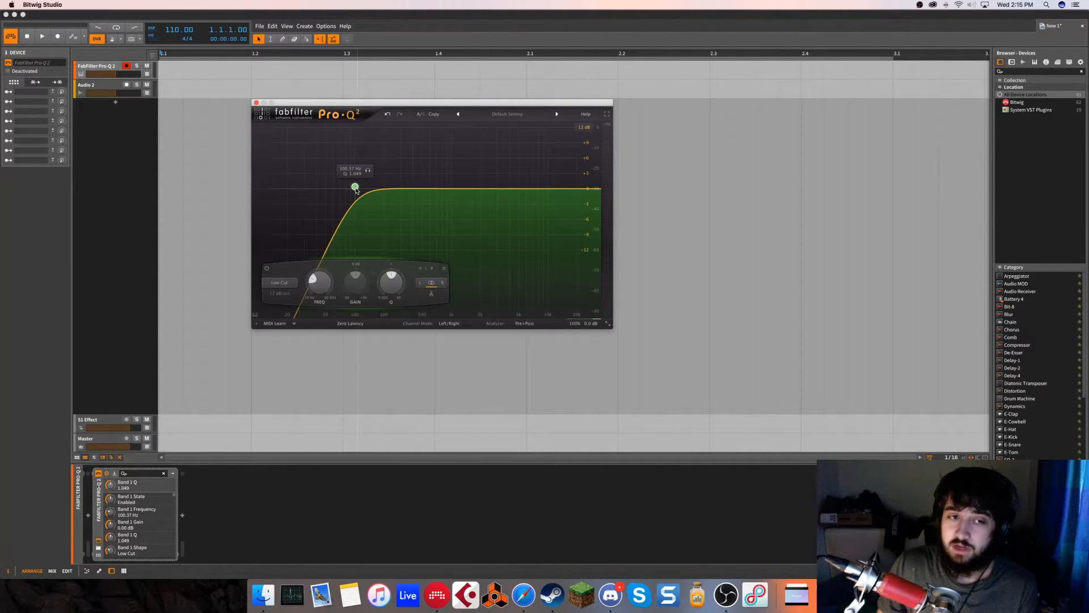
double_click(383, 292)
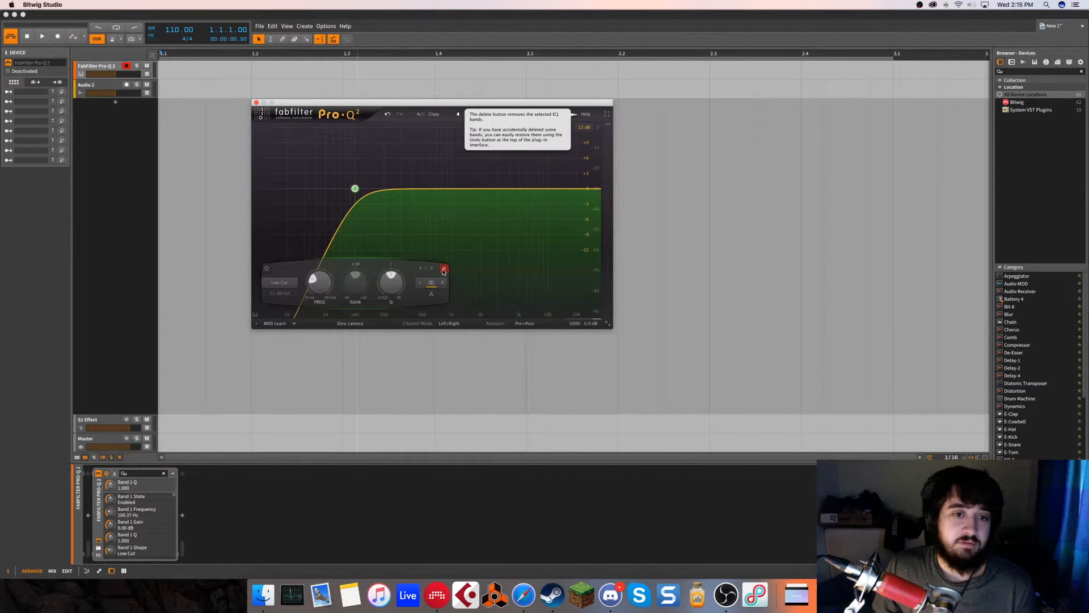
left_click(443, 270)
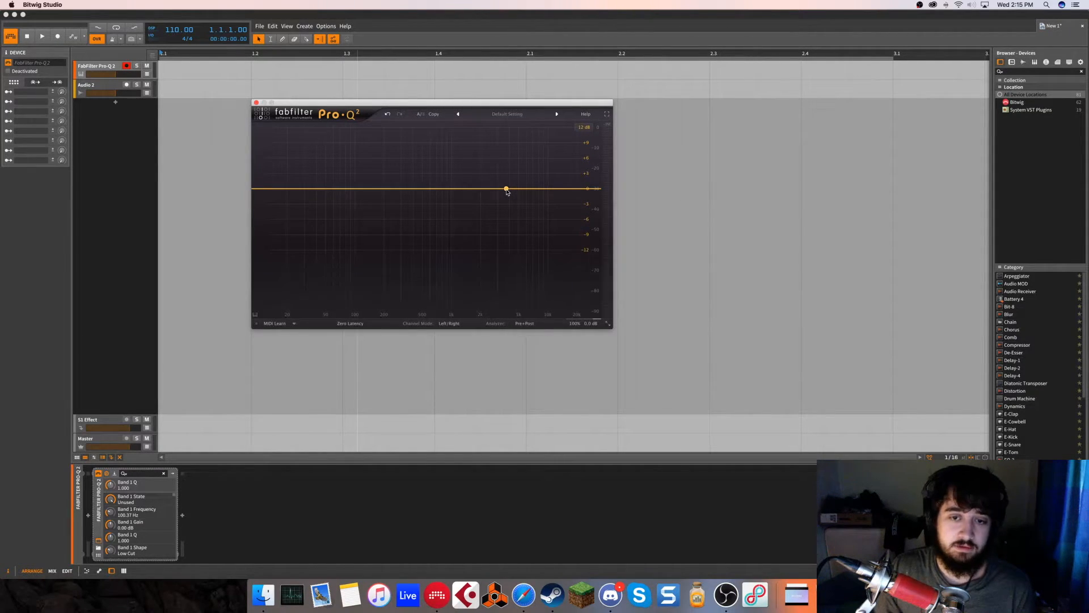
Boost a bell band at about 122 Hz by about 4.6 dB, and delete it.
left_click_drag(536, 103, 578, 106)
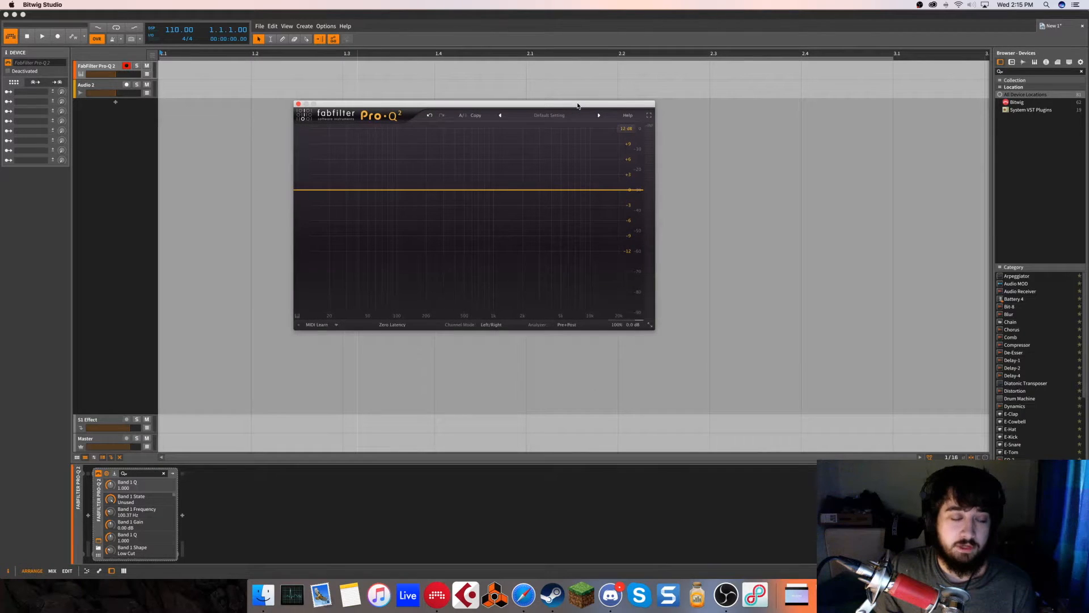
left_click_drag(567, 108, 601, 107)
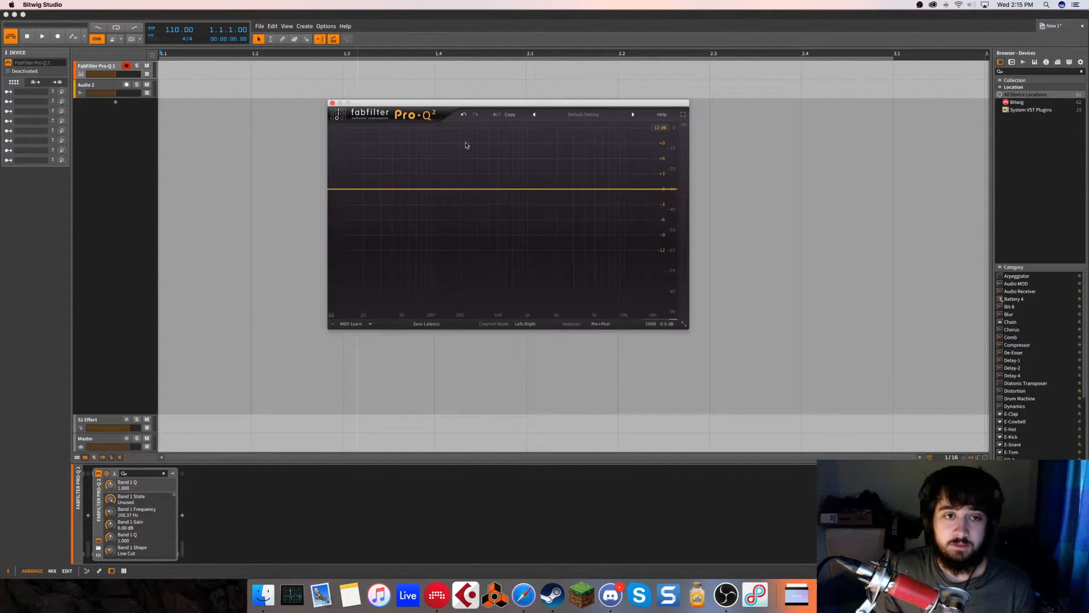
left_click_drag(441, 195, 438, 166)
left_click(524, 269)
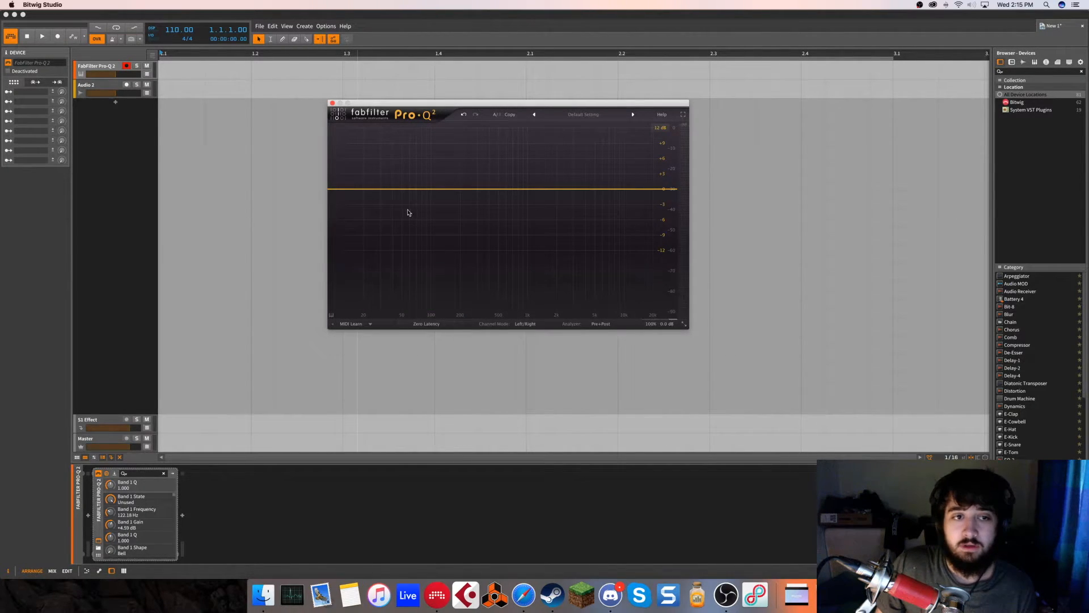
Switch the processing mode to Natural Phase and back to Zero Latency.
left_click(432, 324)
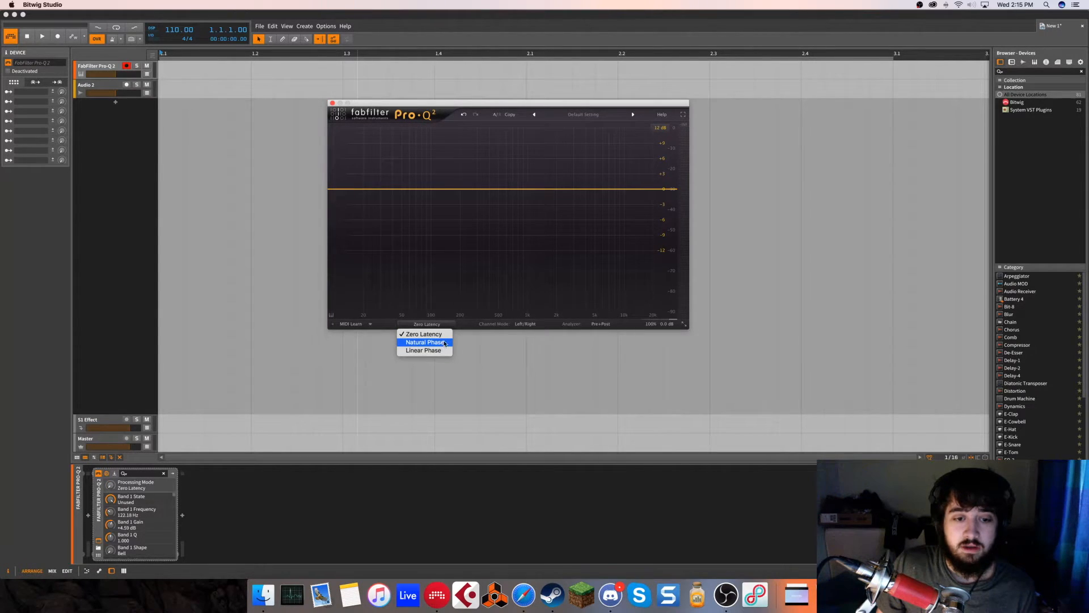
left_click(436, 308)
left_click(435, 323)
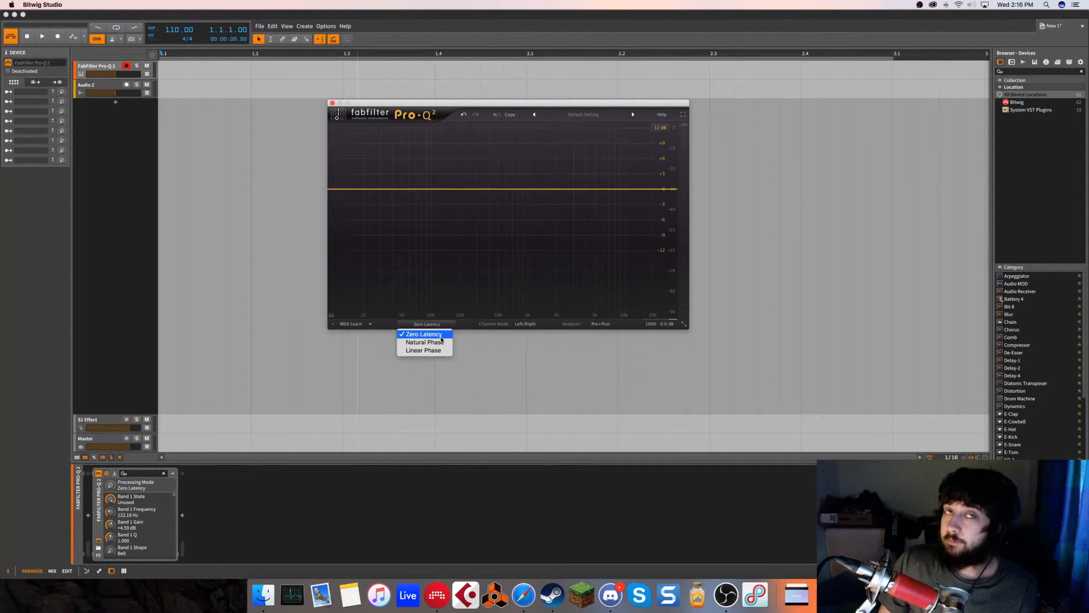
left_click(440, 342)
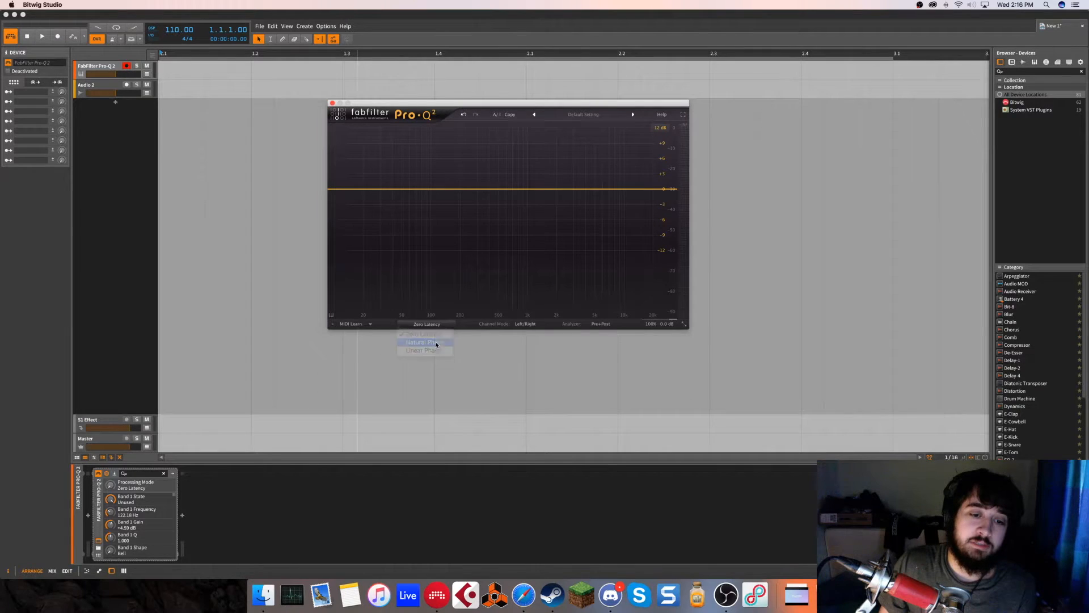
left_click(438, 324)
left_click(442, 335)
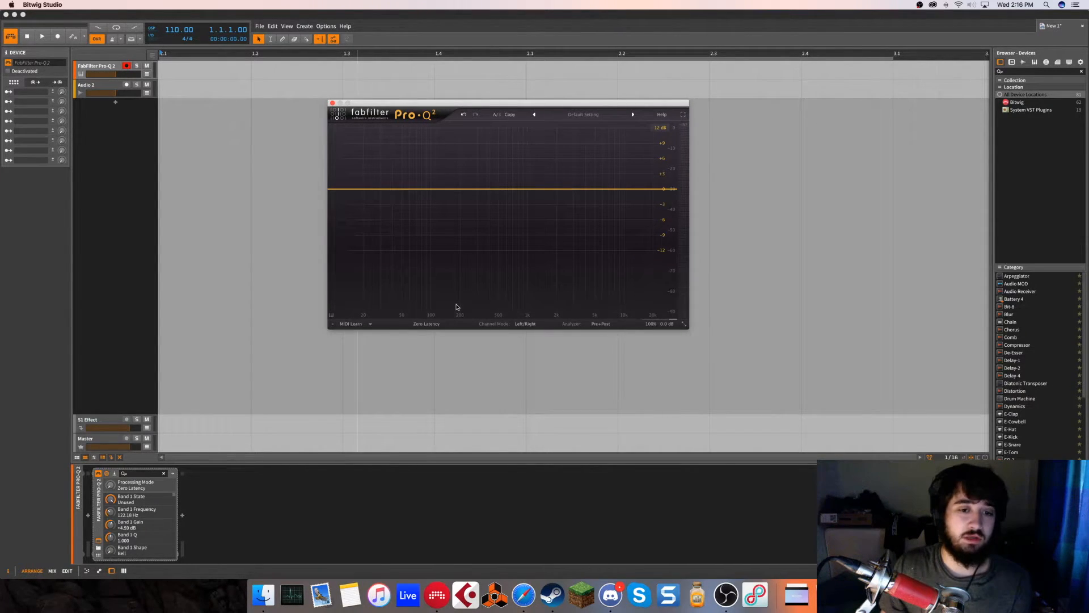
Set the equalizer's processing mode to Natural Phase once more, and return it to Zero Latency.
left_click(438, 325)
left_click(432, 342)
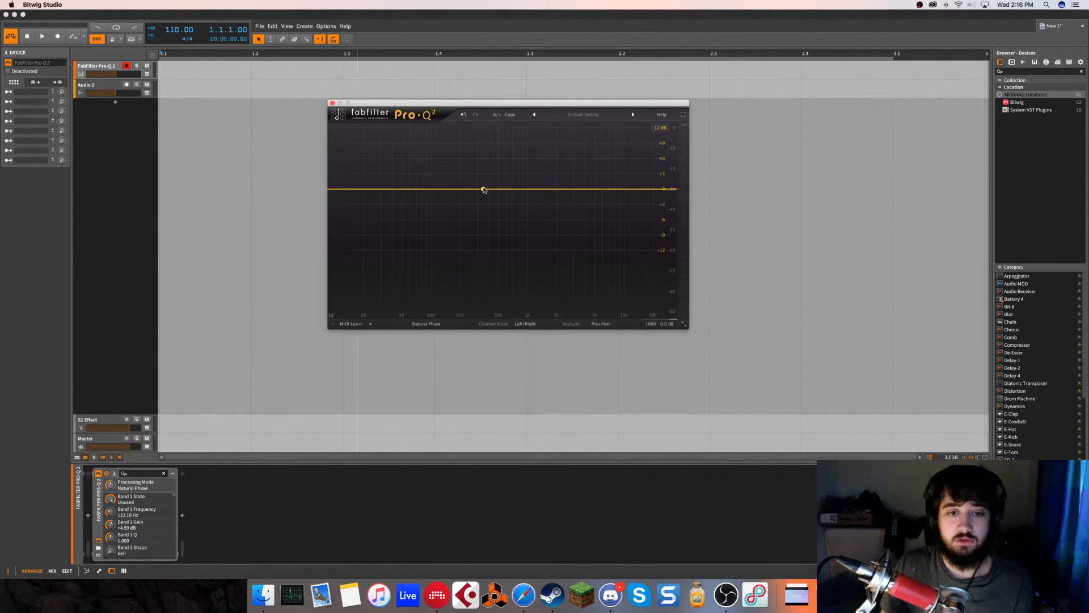
left_click(425, 324)
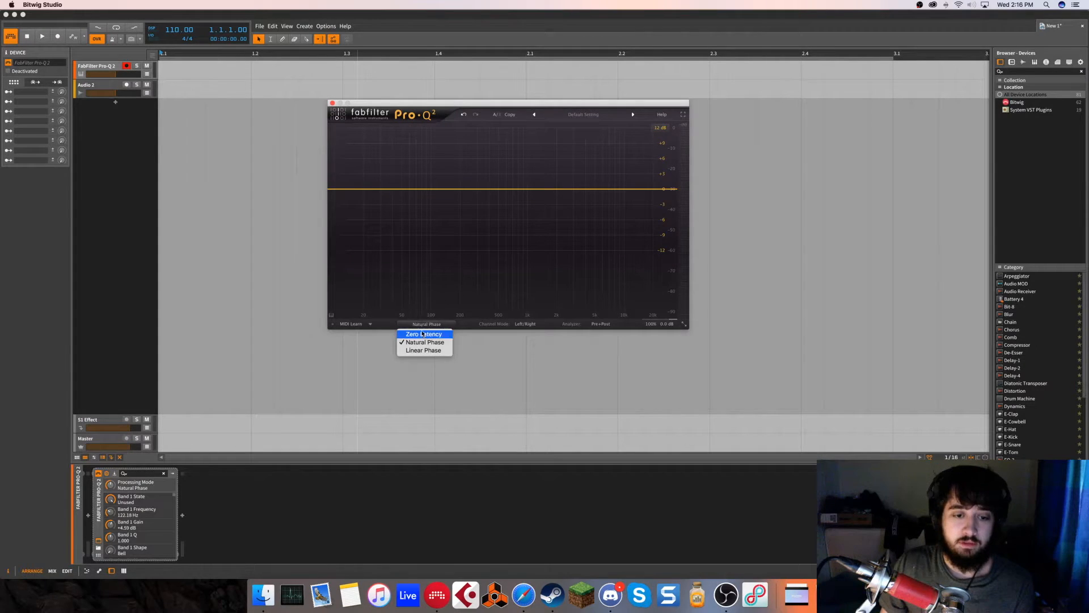
left_click(423, 334)
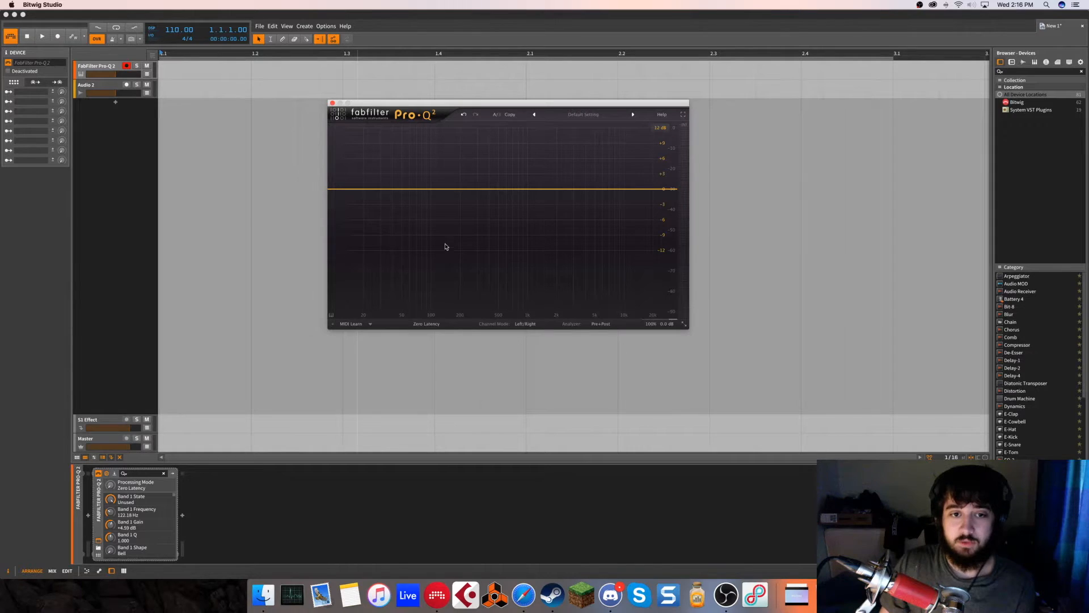
Shape a bell band with a Q of about 3.1, raise it to about 6.4 dB at about 6.6 kHz, and delete it.
left_click_drag(608, 189, 604, 220)
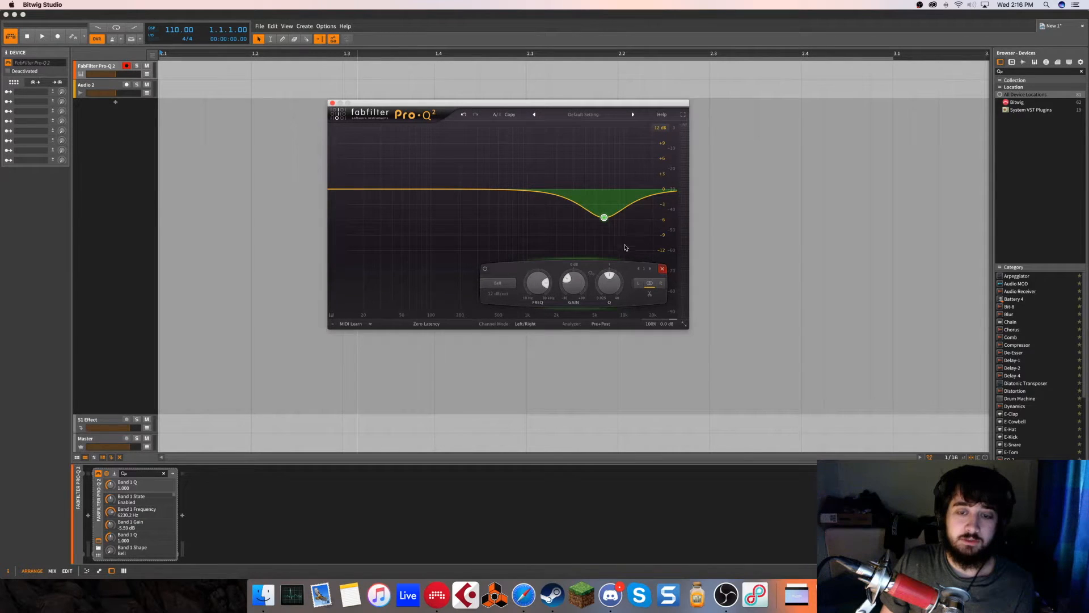
scroll(604, 217, "up", 5)
mouse_move(604, 217)
left_mouse_down()
mouse_move(582, 212)
mouse_move(605, 224)
left_mouse_up()
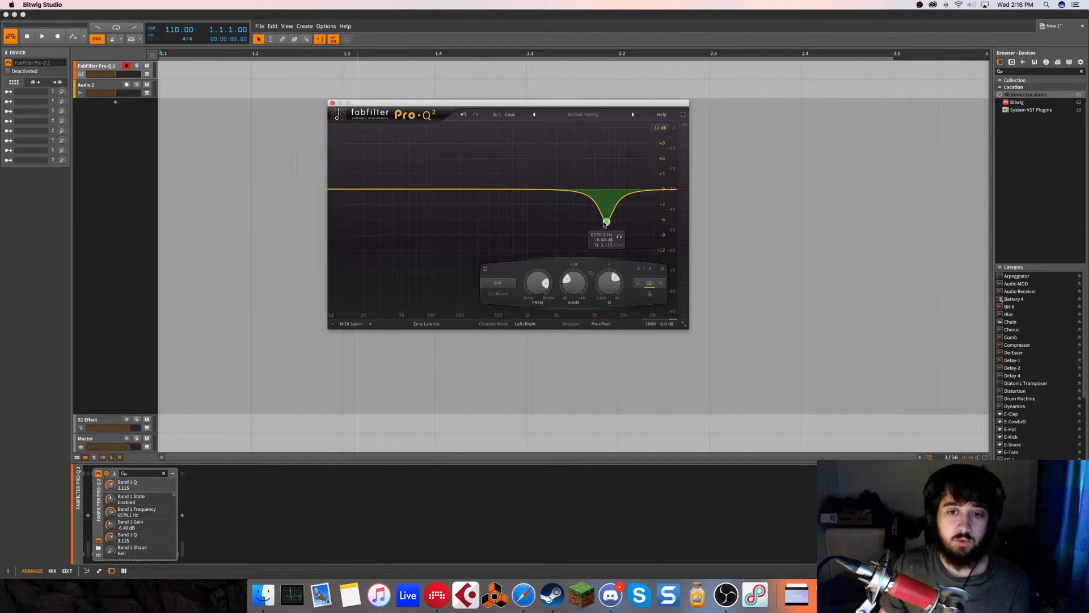
mouse_move(606, 221)
left_mouse_down()
mouse_move(626, 212)
mouse_move(611, 216)
left_mouse_up()
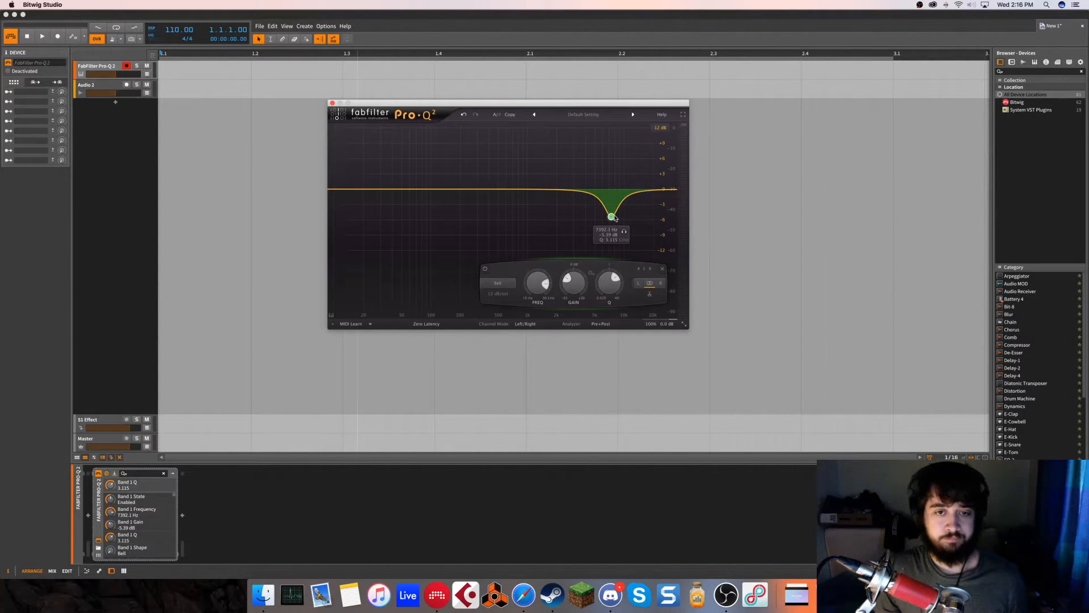
left_click_drag(614, 216, 619, 212)
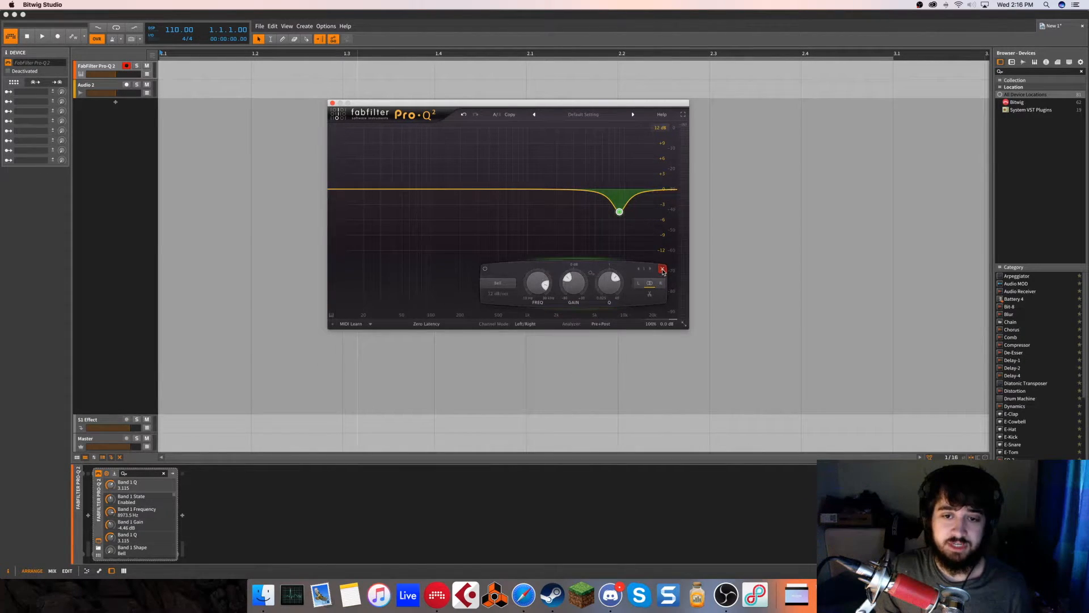
left_click_drag(619, 211, 607, 158)
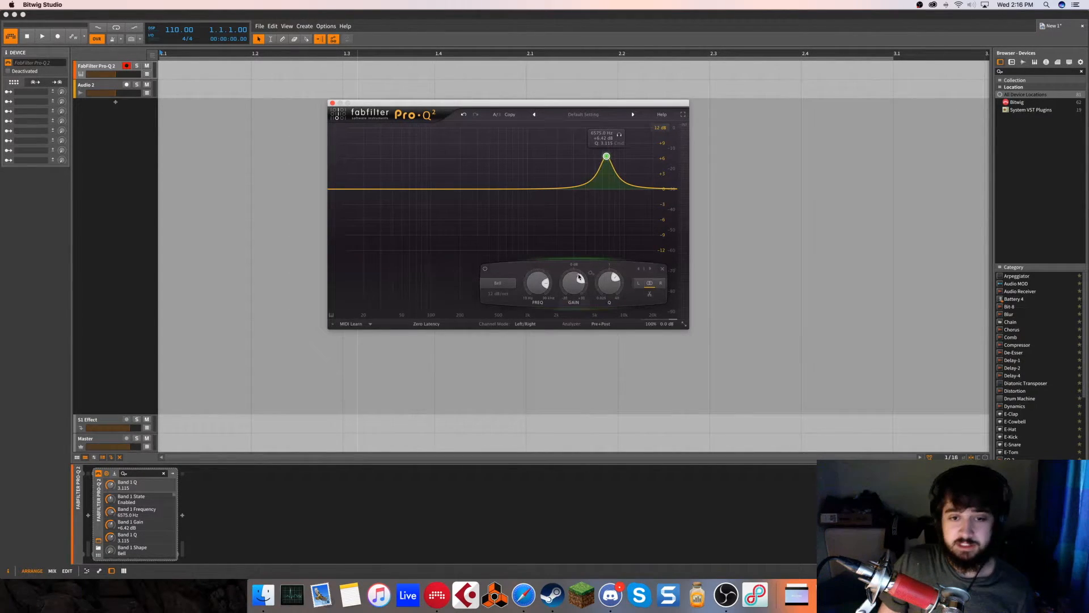
left_click(662, 269)
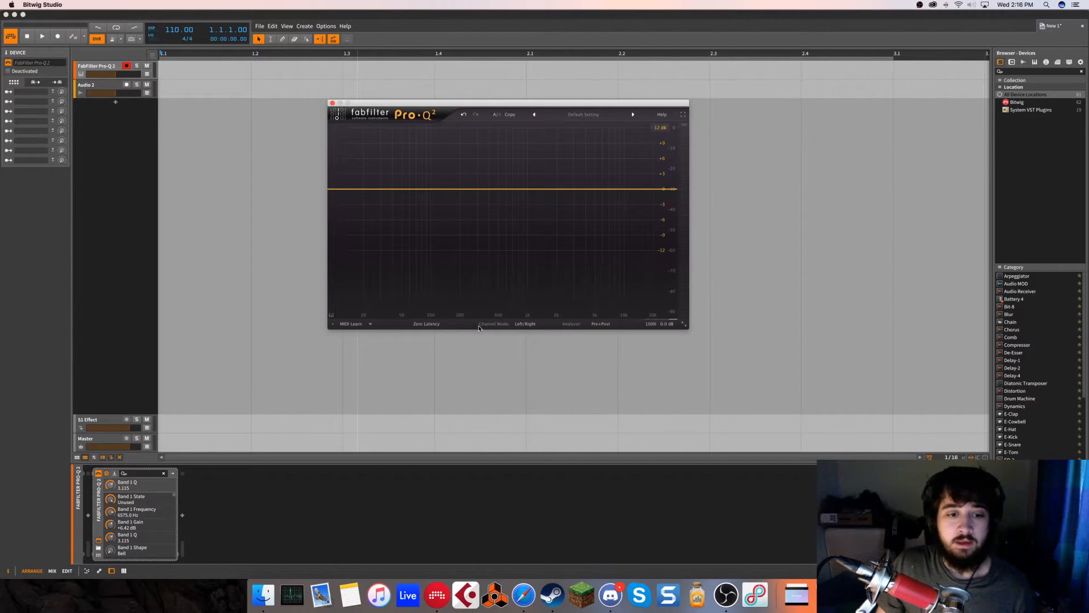
Review the processing modes and set the equalizer to Natural Phase.
left_click(431, 325)
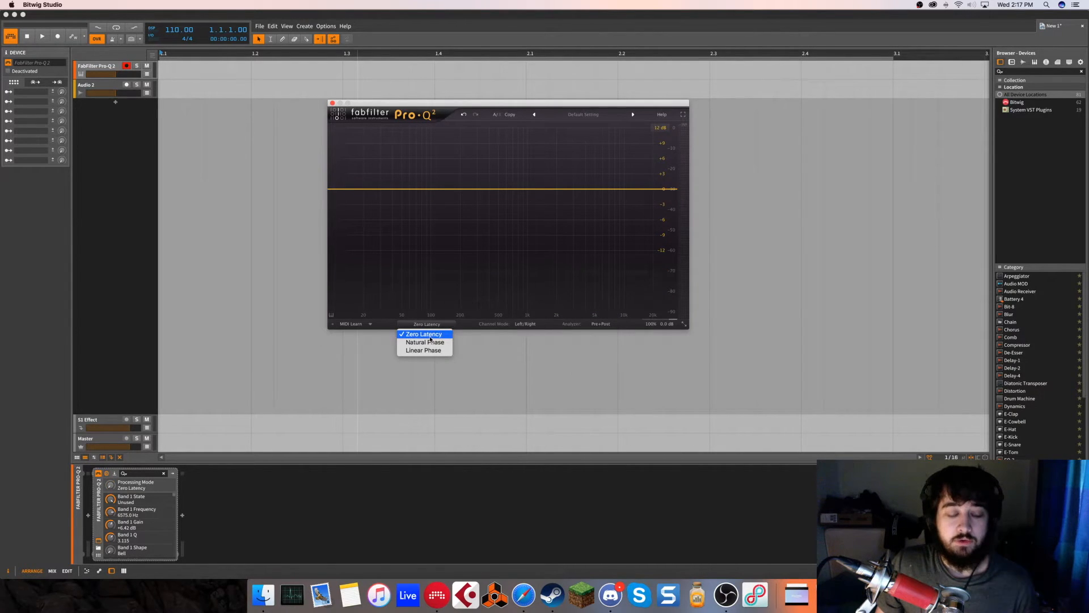
left_click(466, 242)
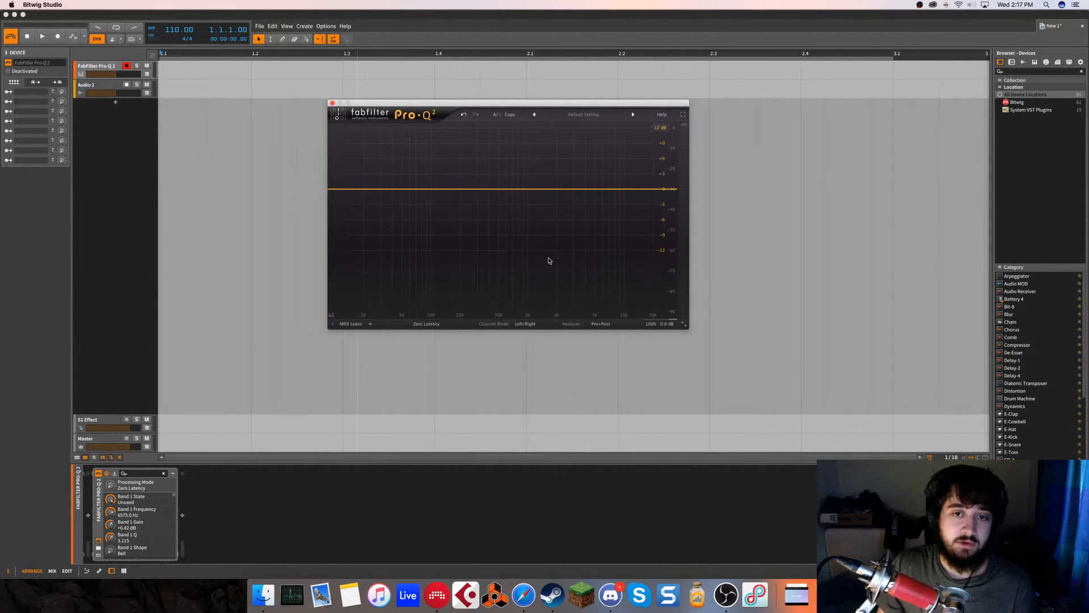
left_click(432, 324)
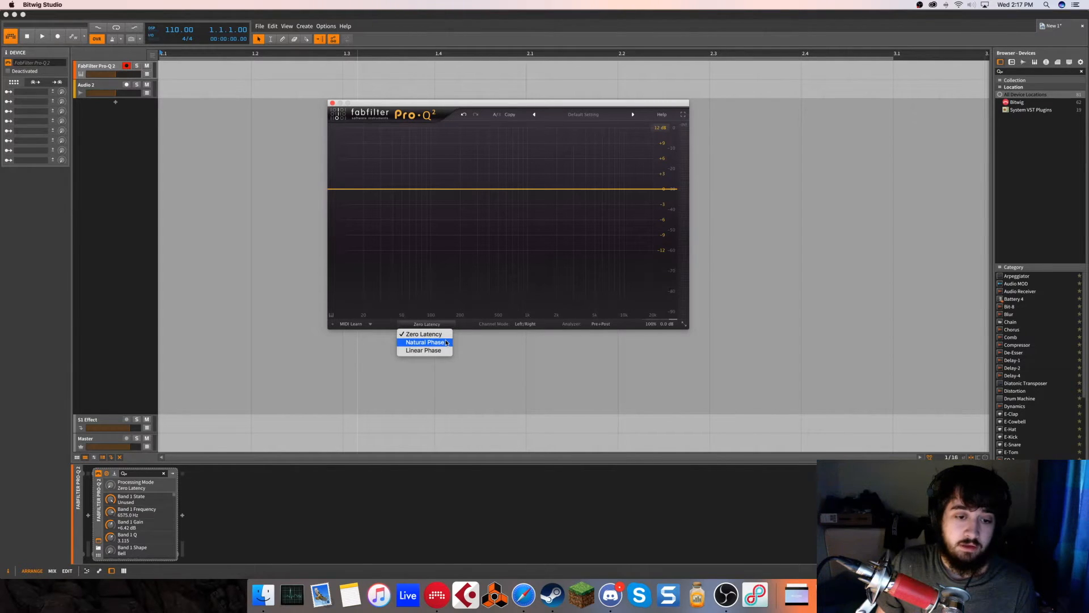
left_click(447, 342)
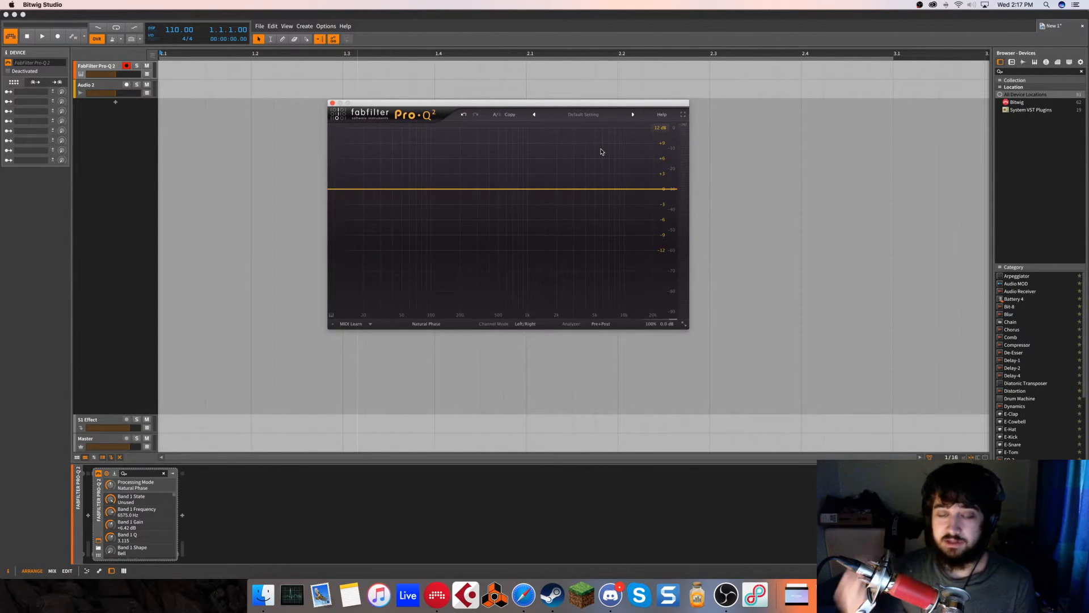
Set the equalizer's processing mode to Linear Phase and shift the plug-in window slightly.
left_click(429, 324)
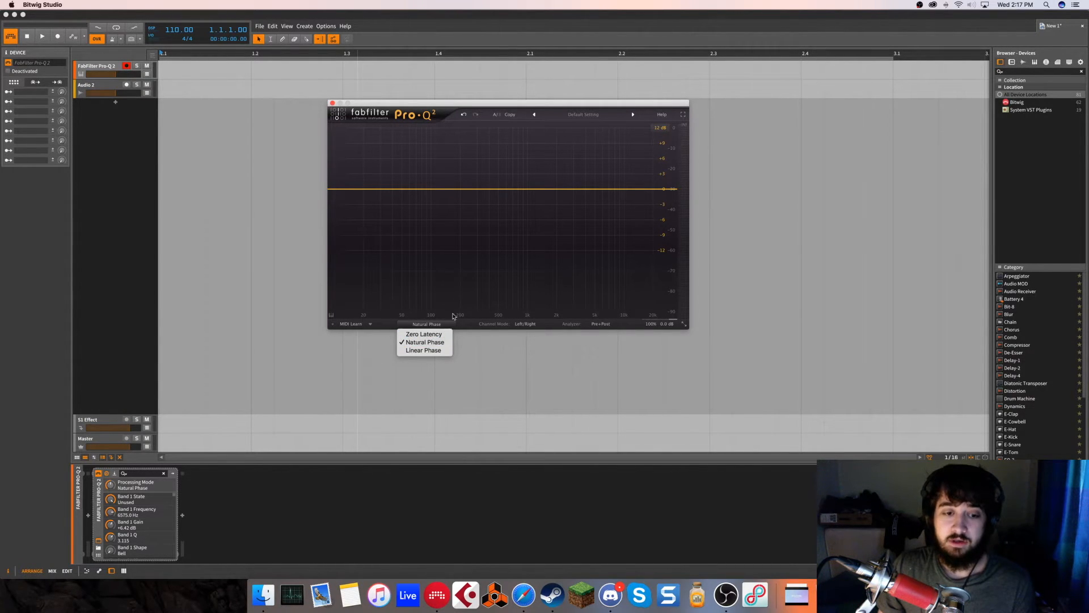
left_click(502, 280)
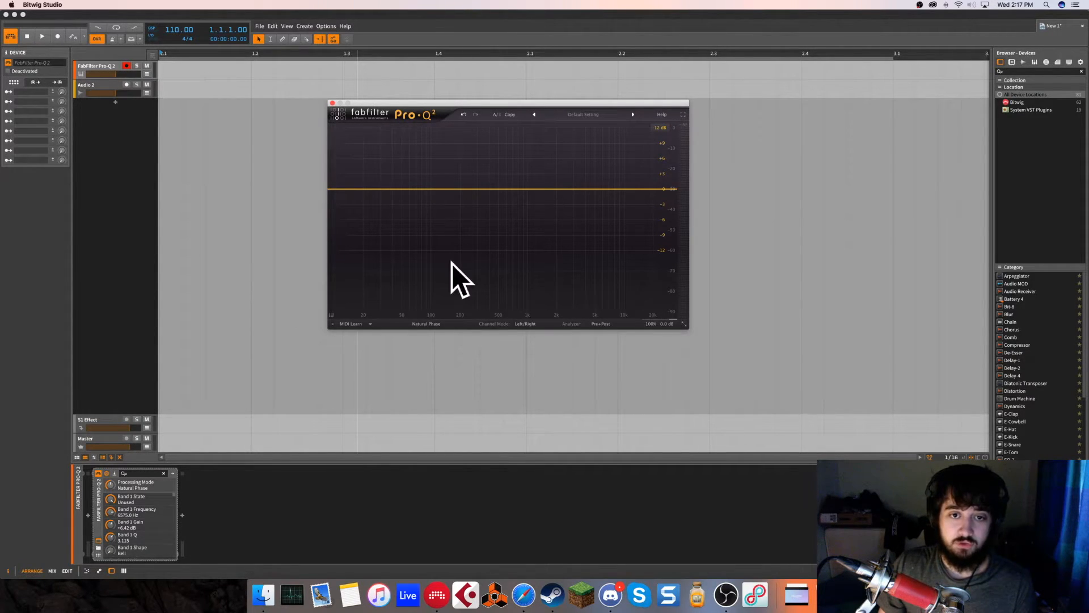
left_click(436, 325)
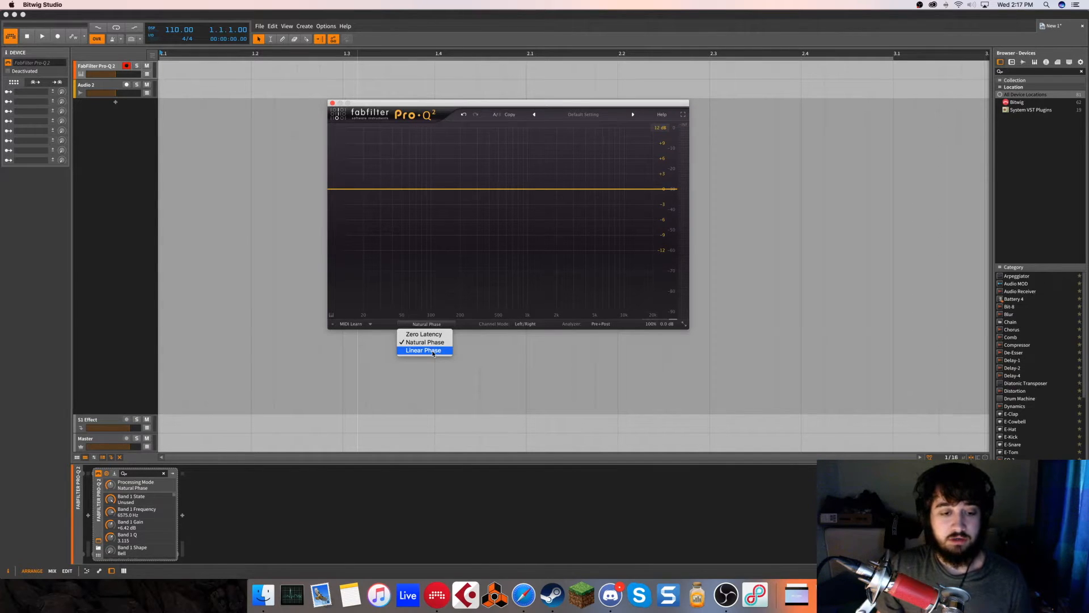
left_click(433, 351)
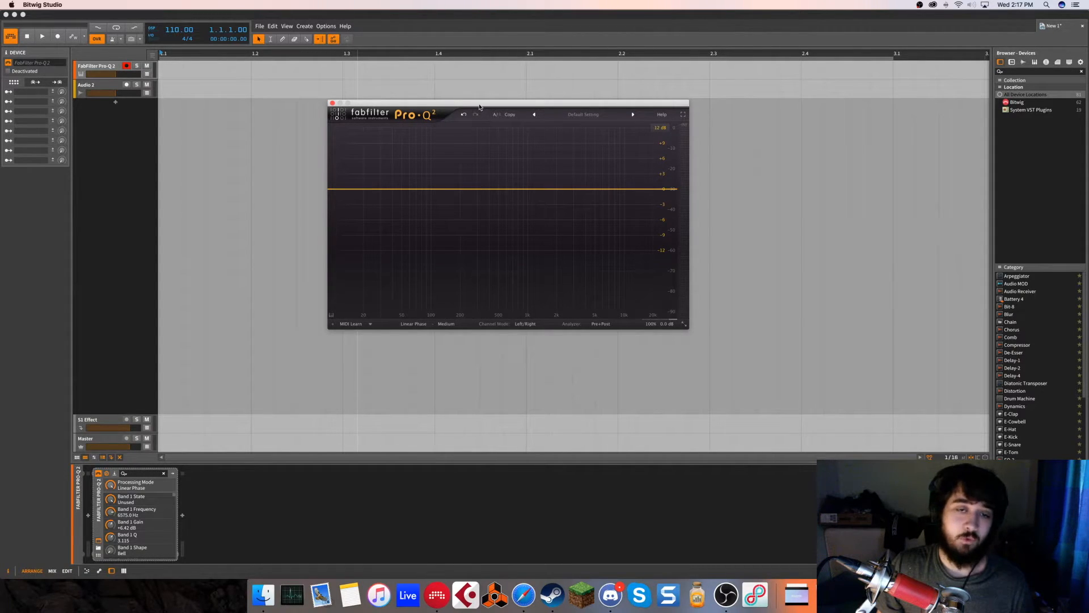
left_click_drag(479, 107, 467, 109)
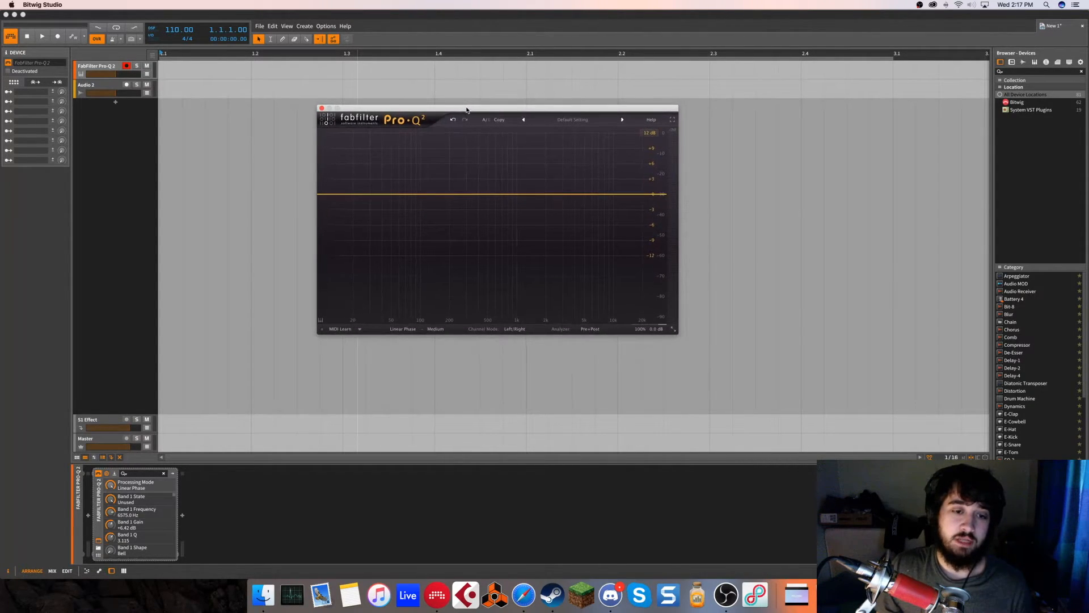
Examine the available processing resolutions for Linear Phase mode, from Low to Maximum.
left_click(436, 329)
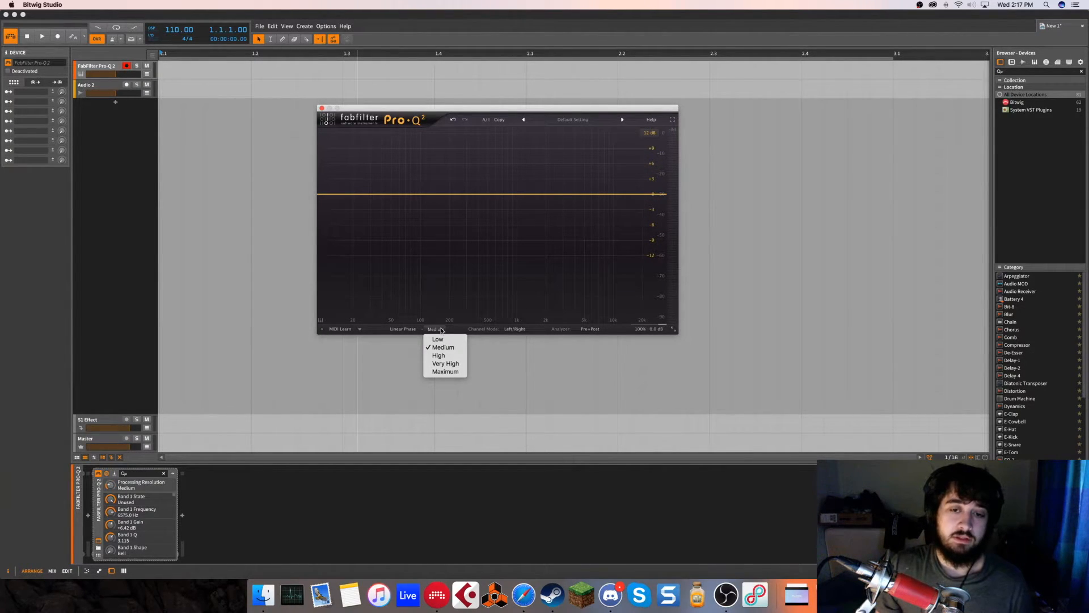
left_click(442, 330)
left_click(442, 330)
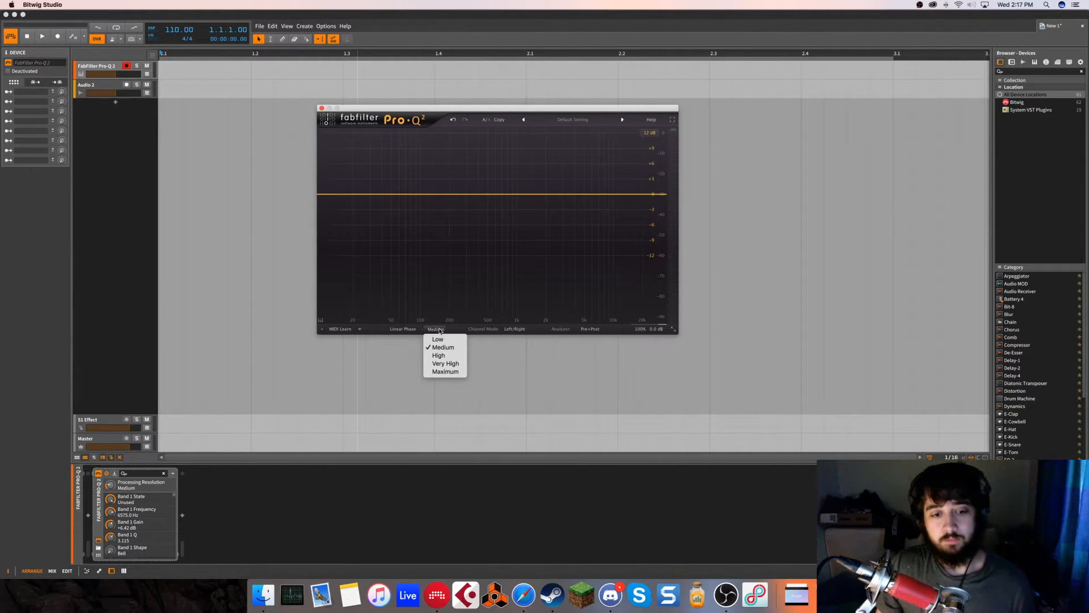
left_click(440, 330)
left_click(440, 329)
left_click(440, 329)
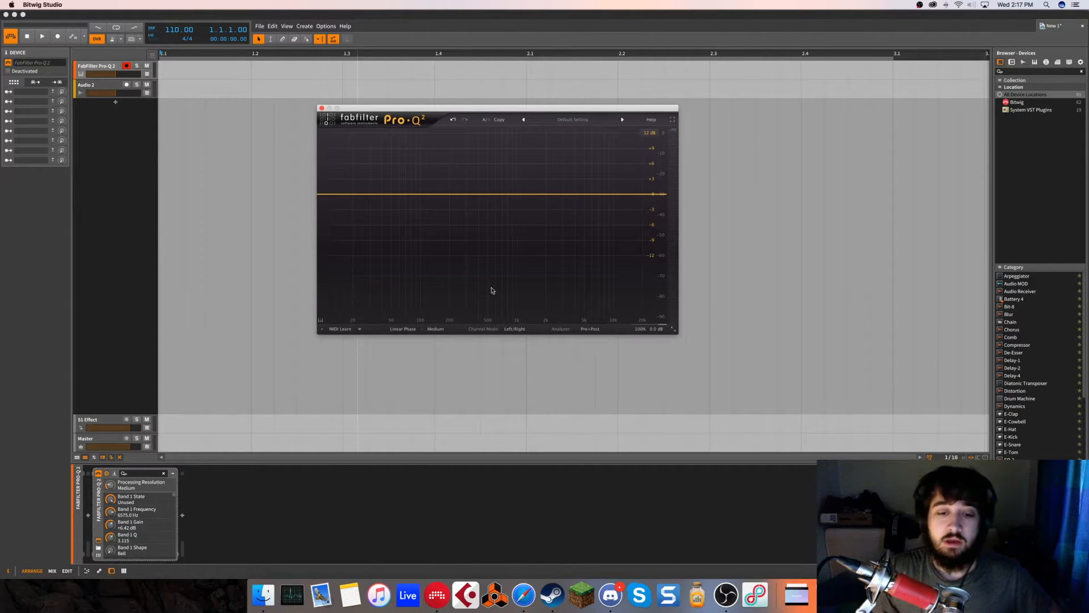
left_click(438, 330)
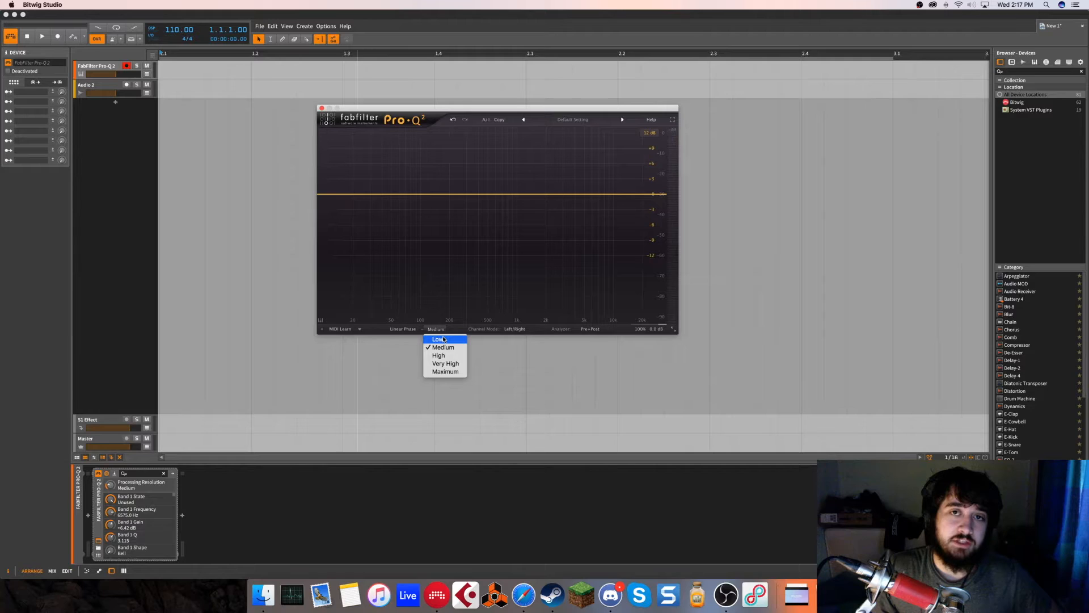
left_click(436, 305)
Switch the processing mode to Natural Phase and on to Zero Latency.
left_click(415, 330)
left_click(414, 347)
left_click(415, 329)
left_click(412, 339)
Cut a bell band at about 3.45 kHz by about 4.2 dB, and delete the band.
left_click_drag(582, 194, 570, 219)
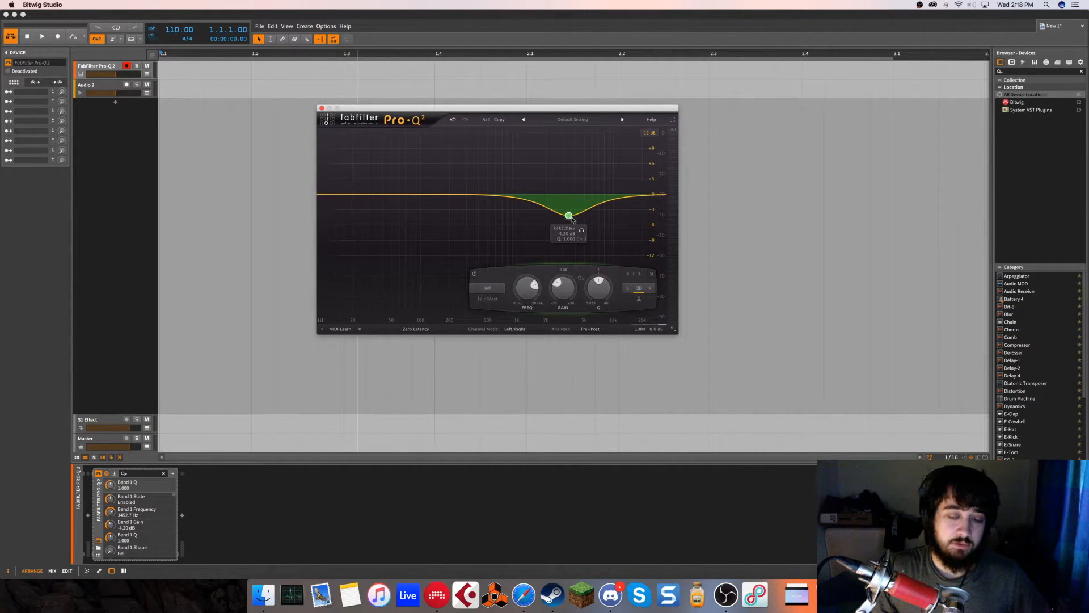
left_click(653, 275)
Set the processing mode to Linear Phase and cut a bell band at about 5.1 kHz by about 4.6 dB with a Q of about 1.06.
left_click(406, 334)
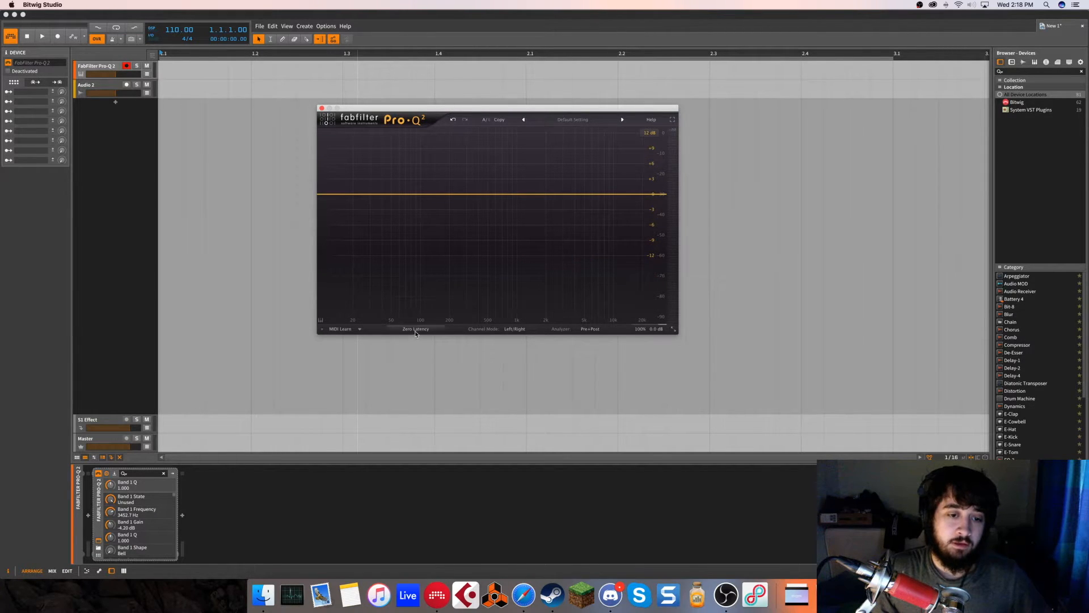
left_click(413, 355)
left_click_drag(593, 194, 586, 218)
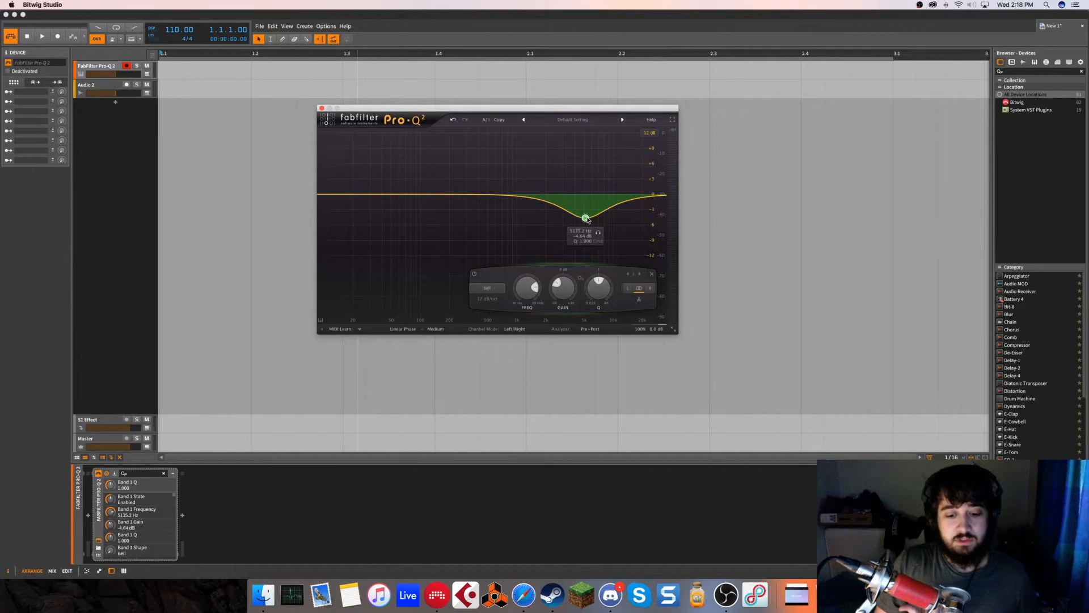
scroll(588, 220, "up", 1)
double_click(307, 519)
type("ser")
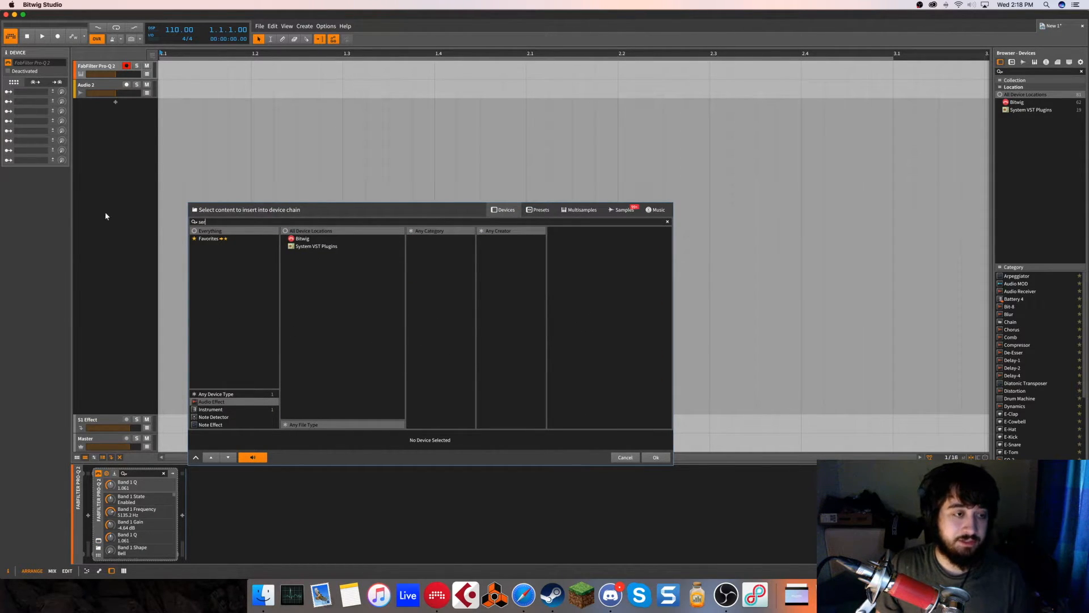
key("Escape")
Add a new instrument track with the Serum synth, and close Serum's plug-in window.
double_click(102, 126)
type("ser")
left_click(472, 232)
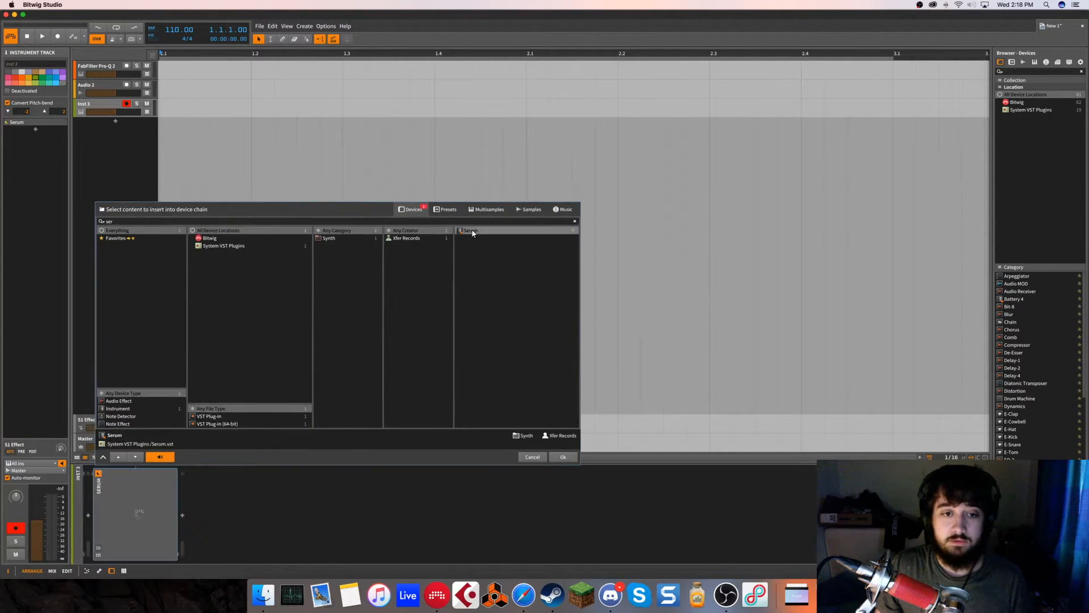
double_click(472, 232)
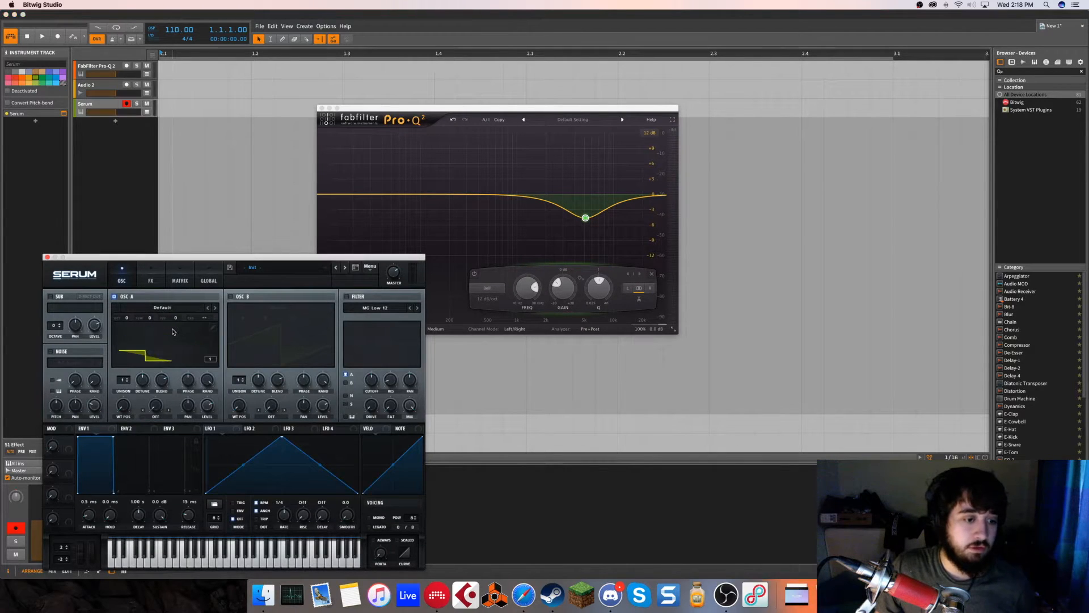
left_click(213, 328)
mouse_move(70, 298)
left_mouse_down()
mouse_move(335, 293)
mouse_move(347, 306)
mouse_move(71, 332)
mouse_move(16, 427)
left_mouse_up()
left_click(48, 259)
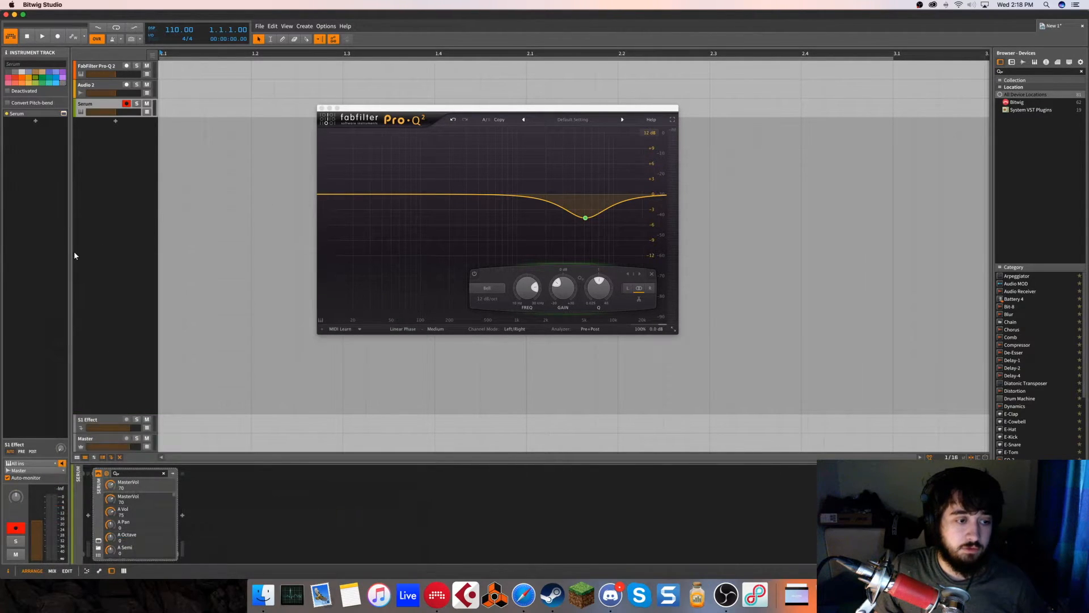
Delete the Serum device and the instrument track that held it.
left_click(101, 502)
key("Delete")
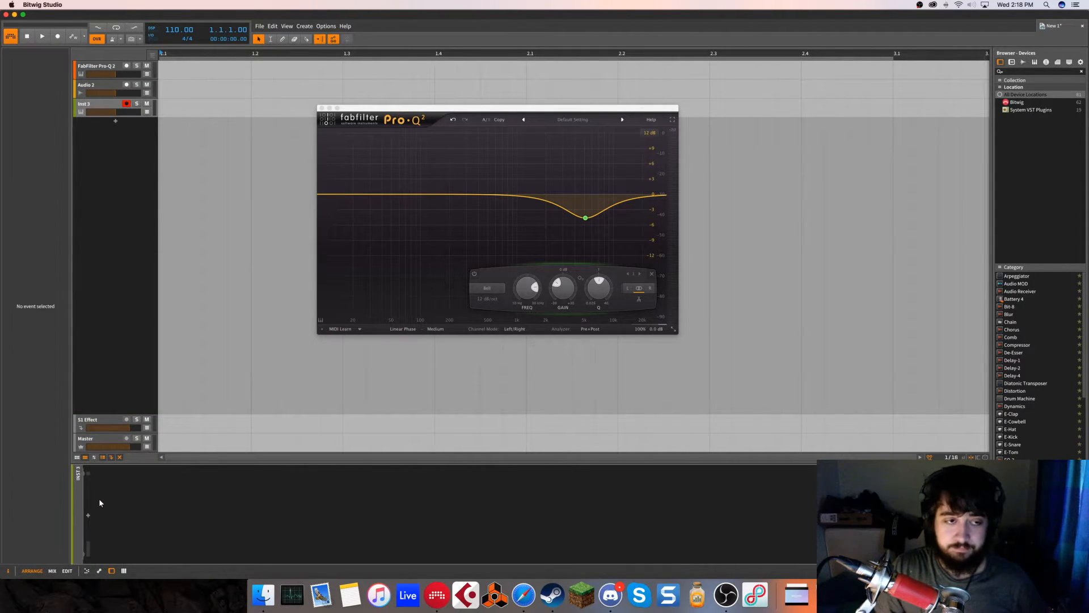
left_click(101, 101)
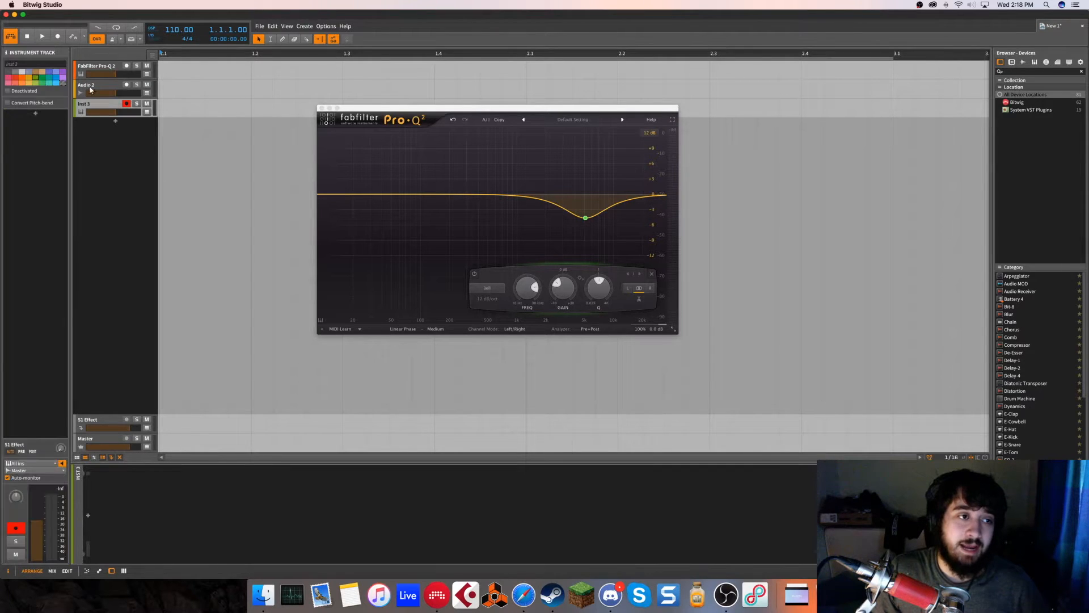
key("Delete")
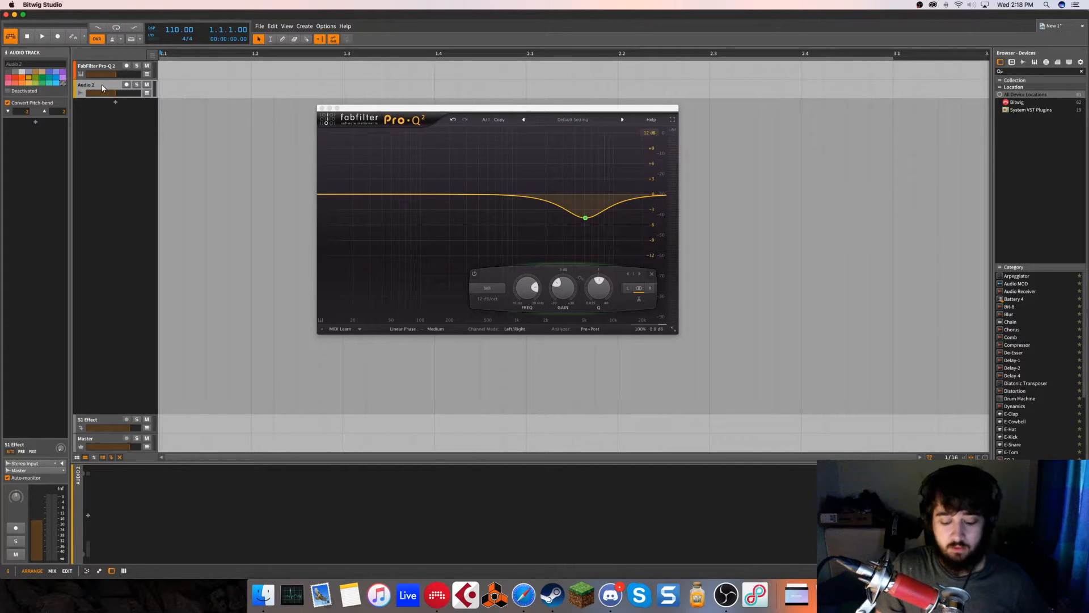
Delete the Audio 2 track and return to the equalizer on the FabFilter Pro-Q 2 track.
key("Delete")
left_click(64, 123)
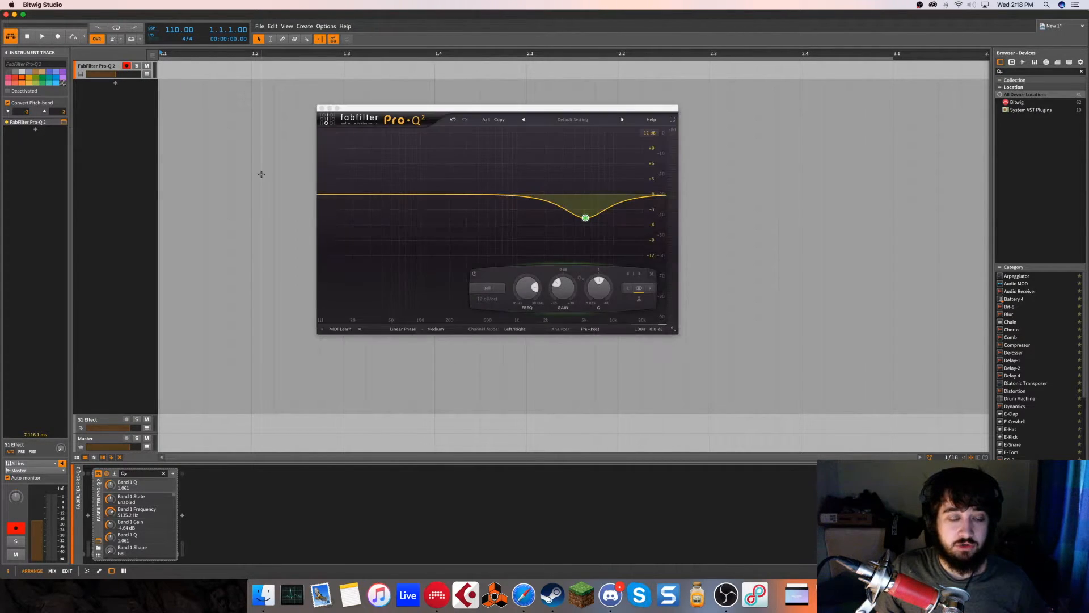
Move the bell band to about 605 Hz and cut it by about 11.7 dB.
left_click_drag(586, 218, 538, 174)
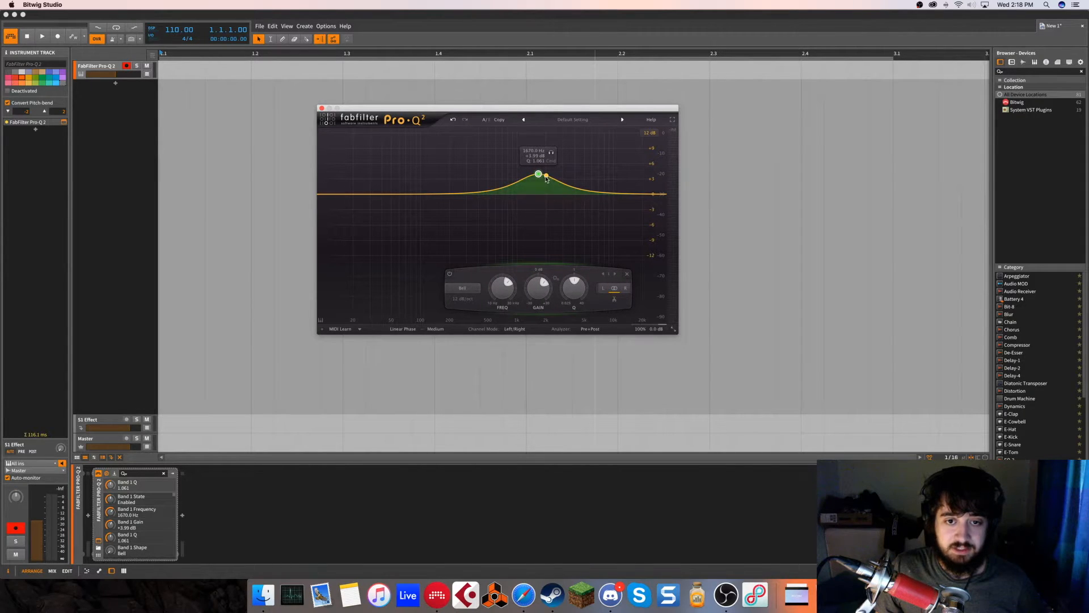
left_click_drag(538, 174, 492, 262)
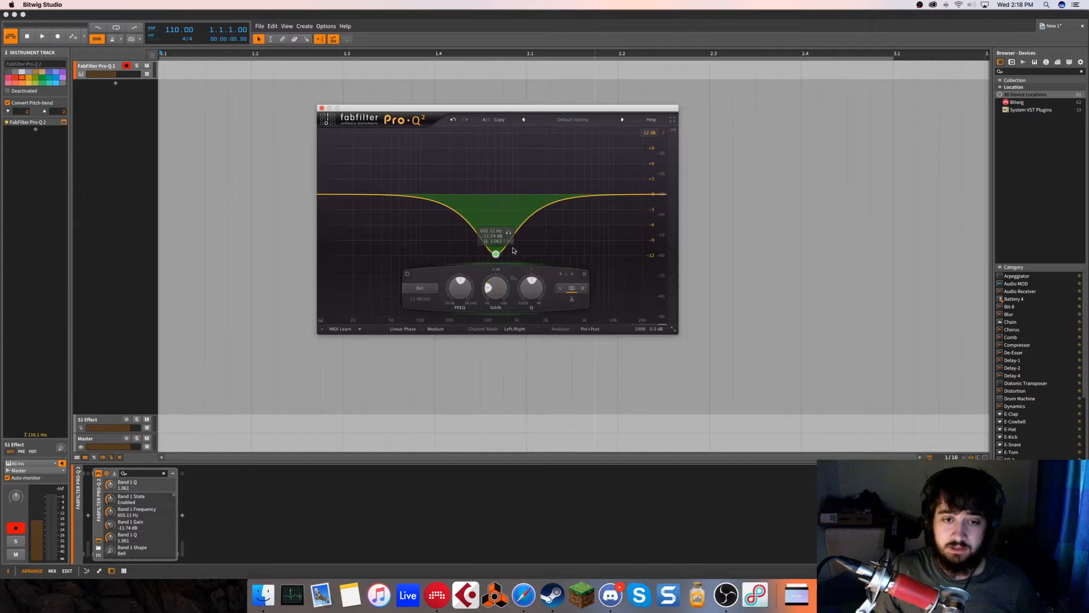
Delete the bell band and set the Linear Phase processing resolution to Maximum.
left_click(588, 274)
left_click(445, 330)
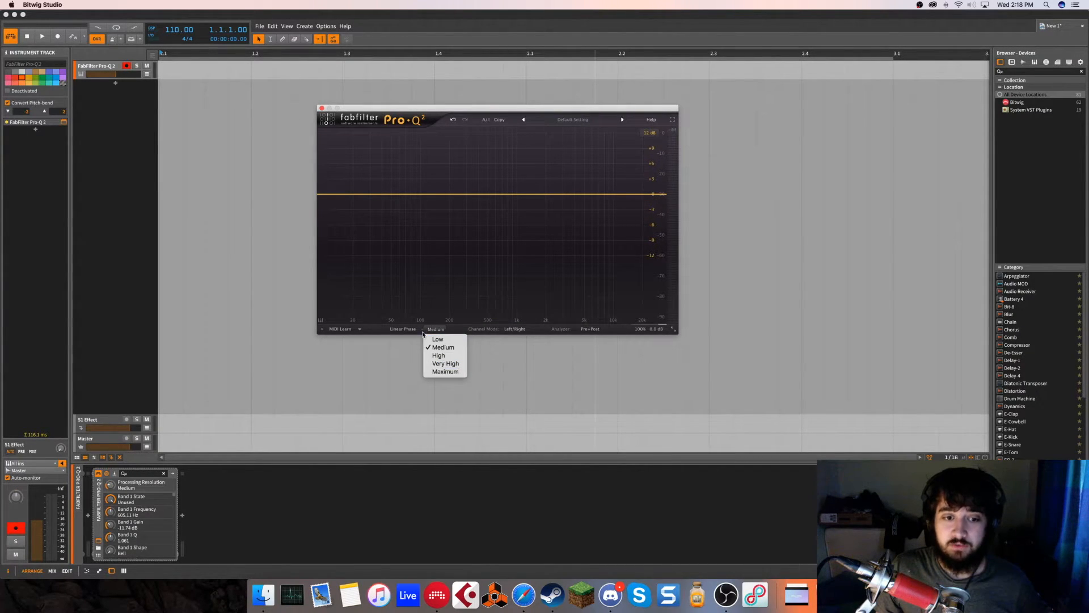
left_click(404, 329)
left_click(439, 332)
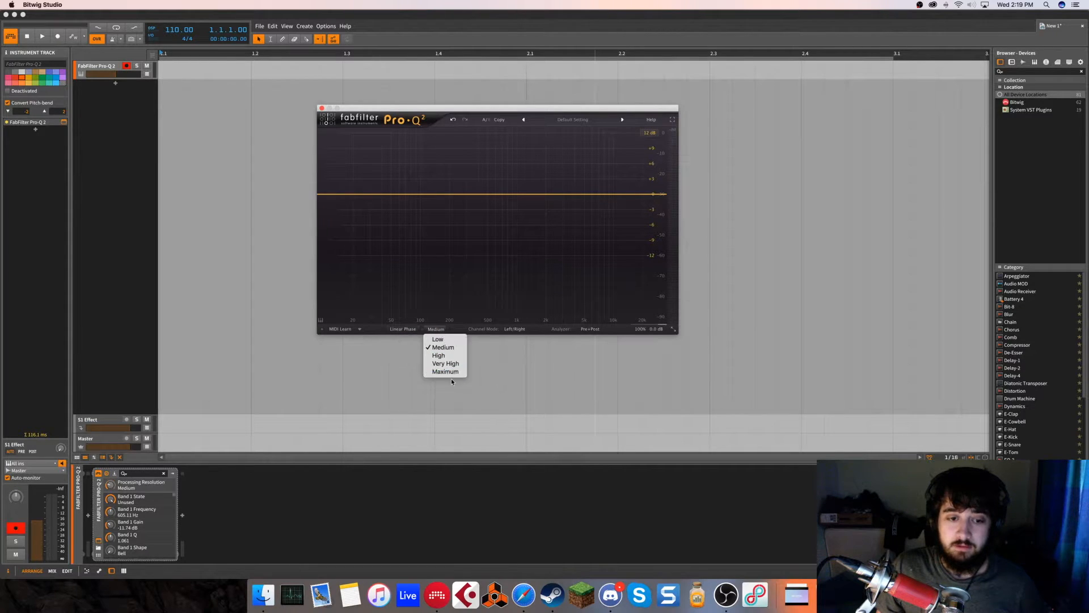
left_click(446, 372)
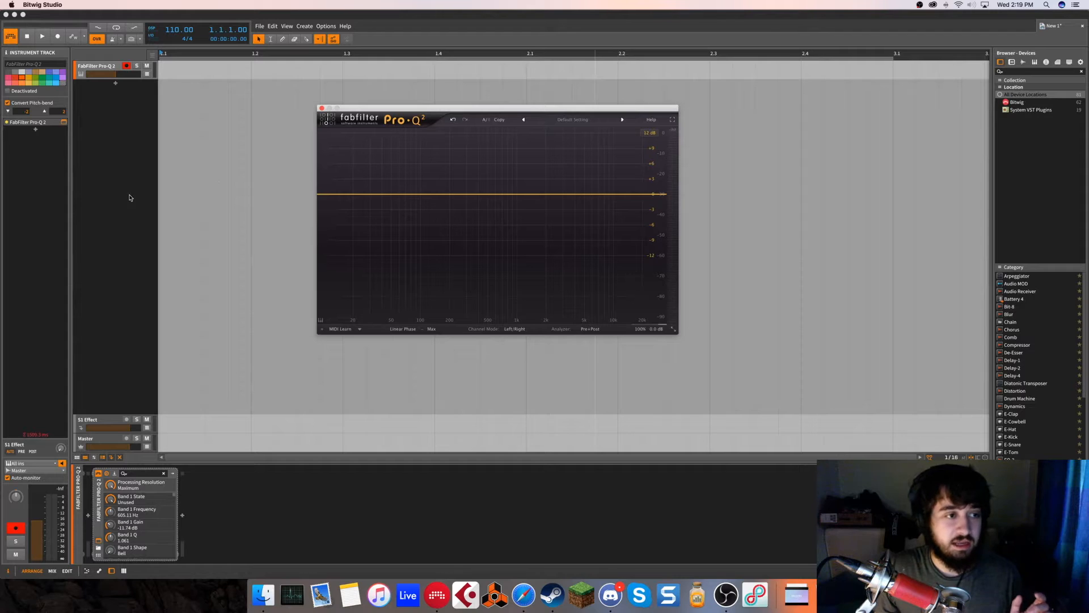
left_click(32, 437)
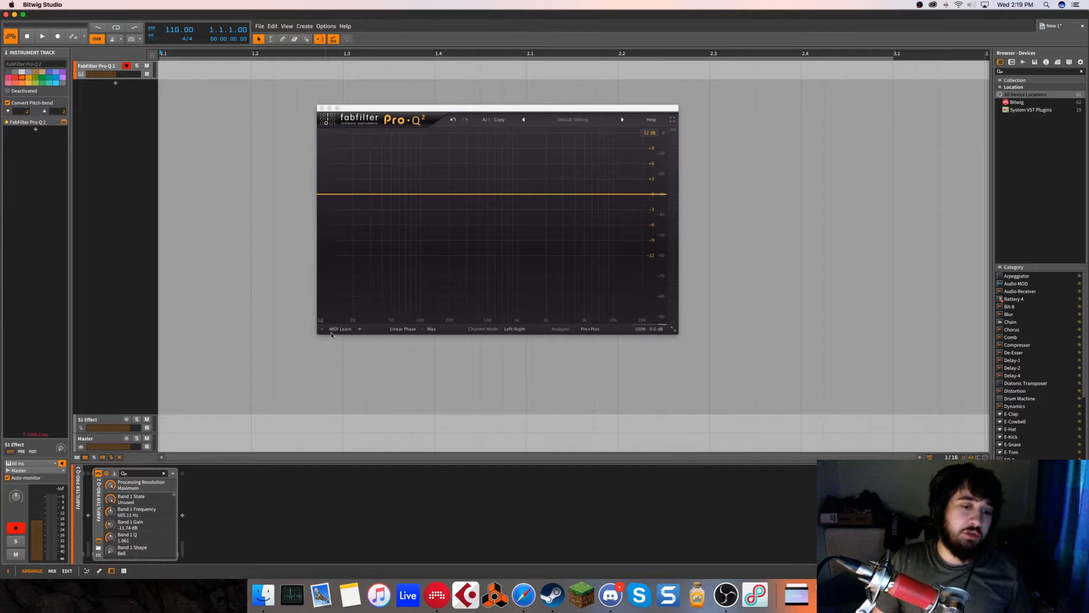
Lower the Linear Phase processing resolution to High and further down to Medium.
left_click(434, 328)
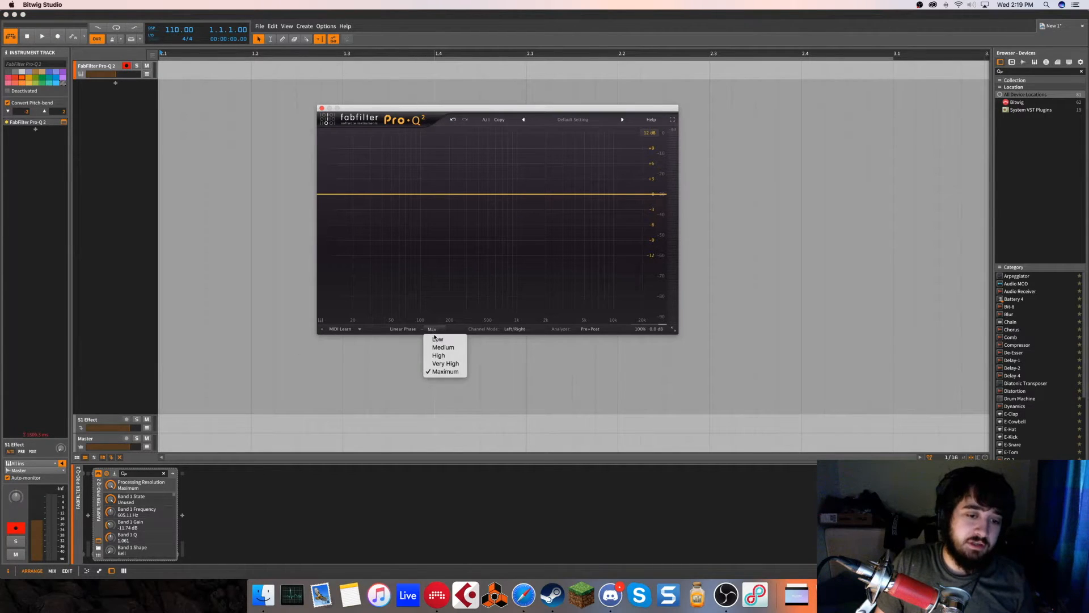
left_click(452, 358)
left_click(434, 329)
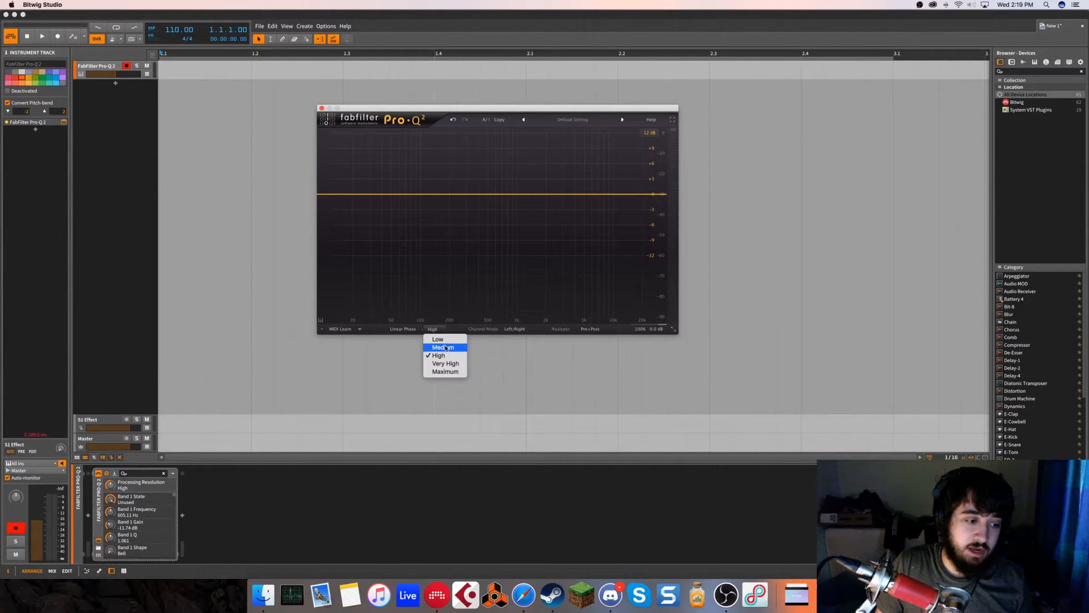
left_click(447, 349)
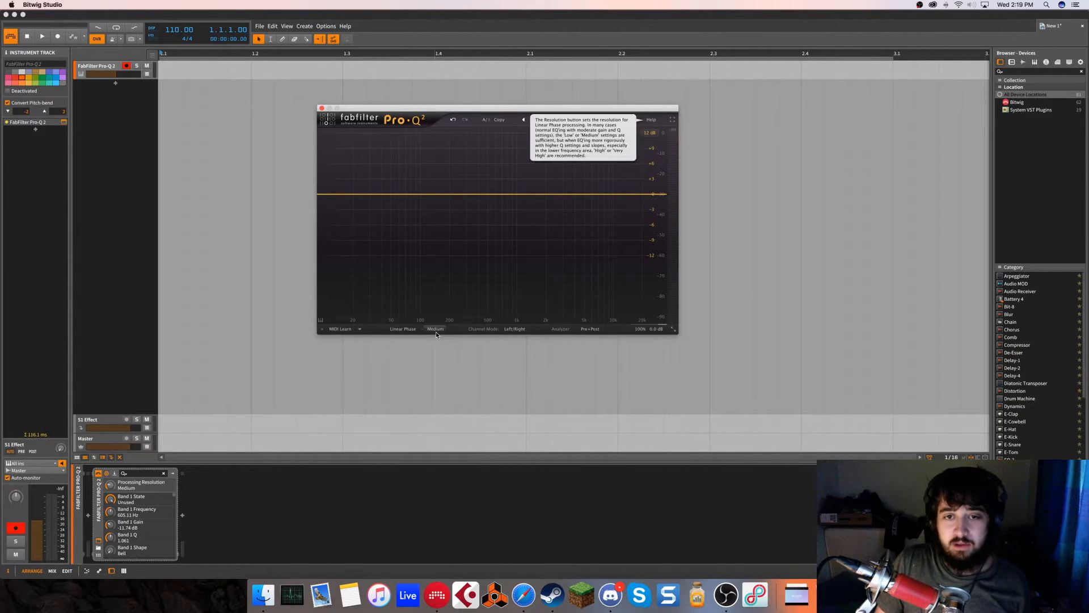
left_click(64, 429)
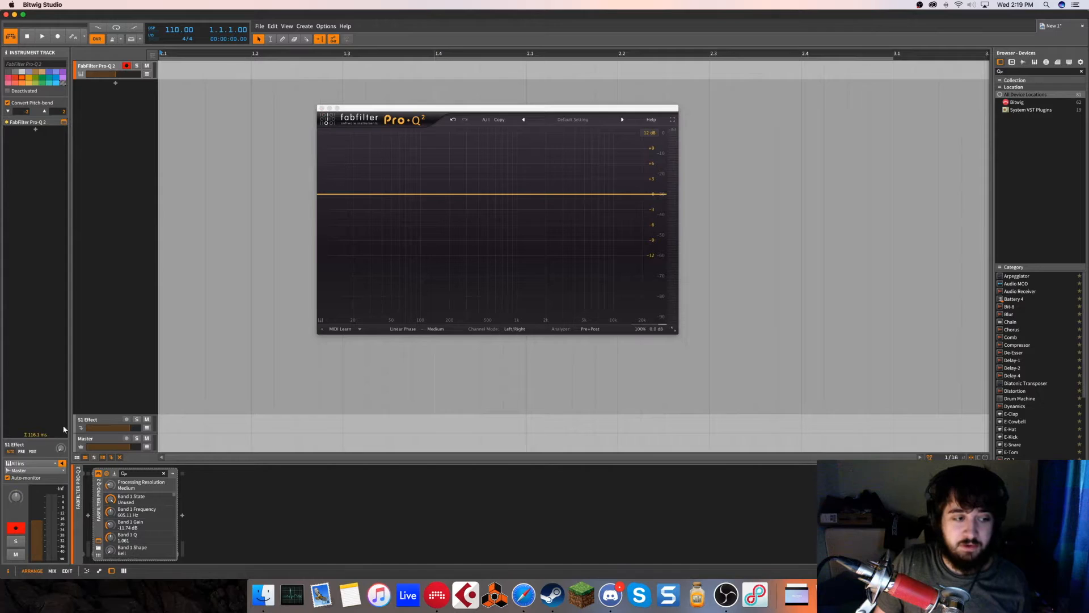
left_click(432, 329)
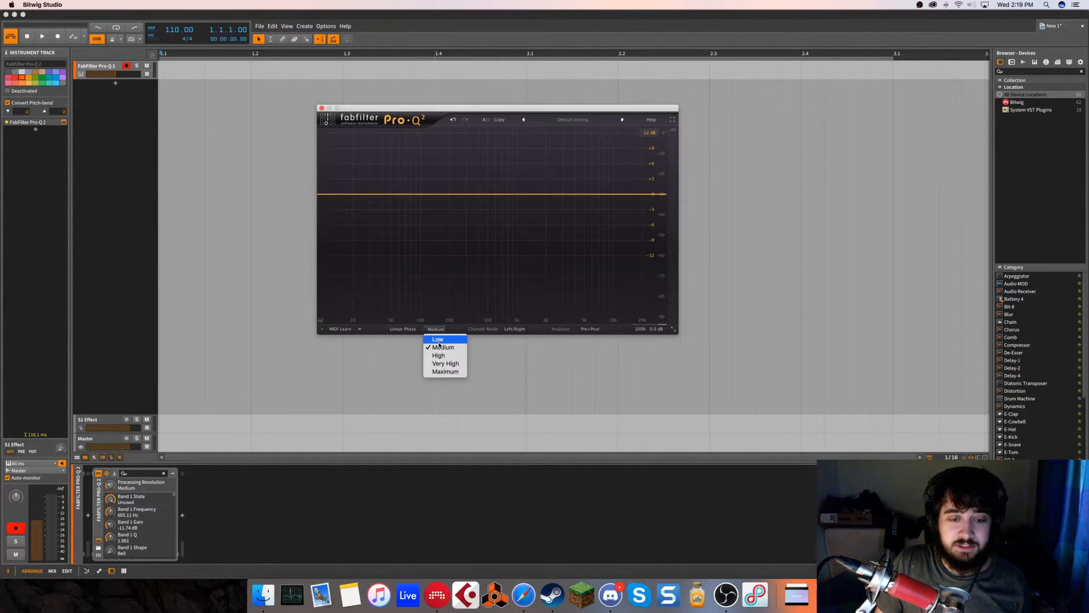
left_click(426, 333)
Switch the equalizer's processing mode from Linear Phase to Zero Latency.
left_click(403, 329)
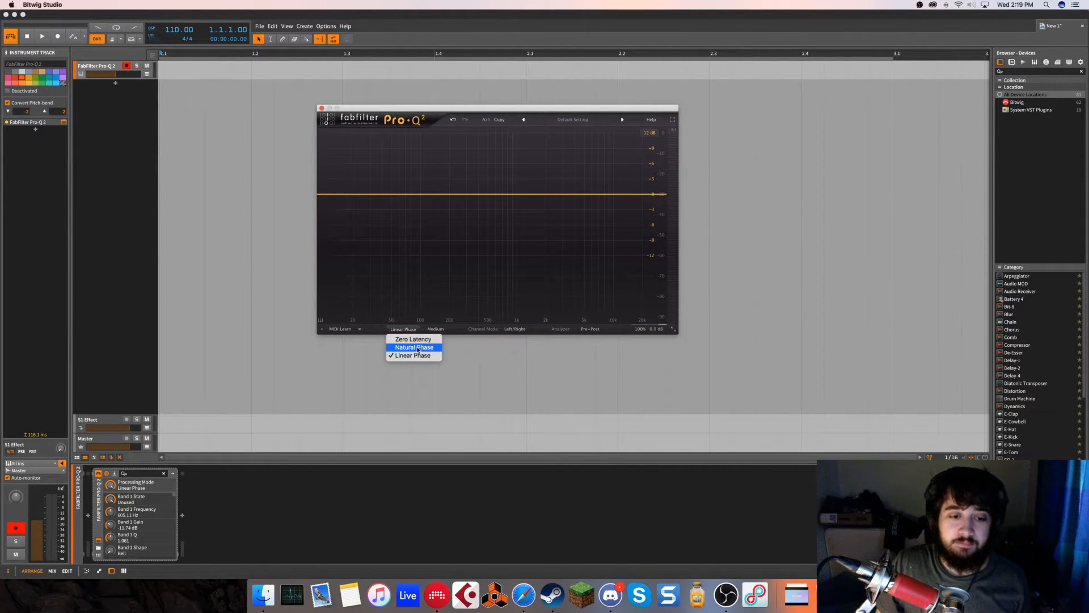
left_click(416, 356)
left_click(411, 330)
left_click(413, 339)
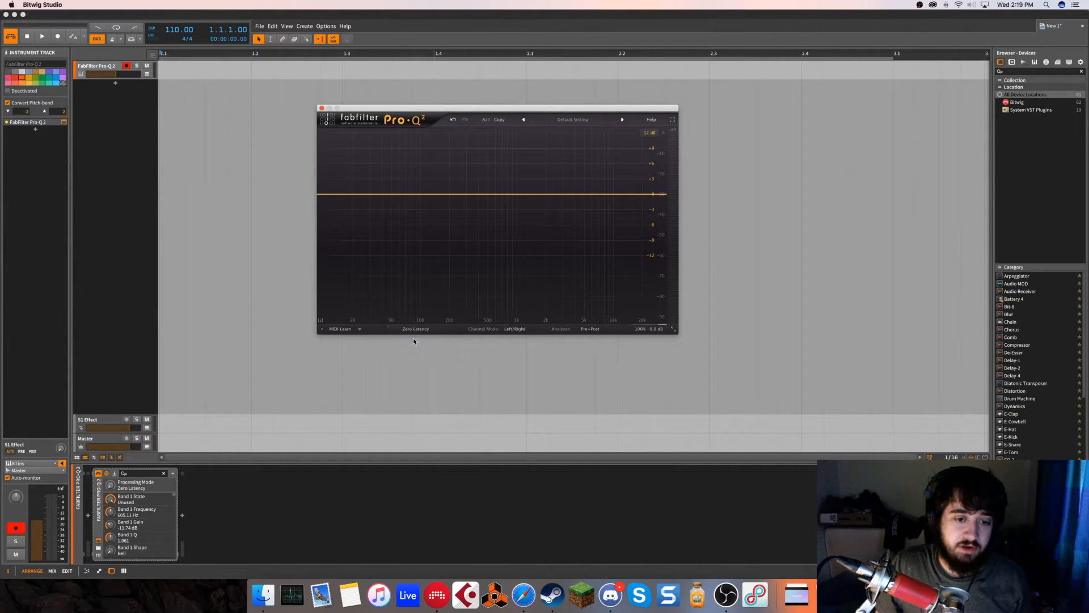
Add a bell band at about 5110 Hz with a cut of about 2.9 dB, and delete it.
left_click(585, 209)
left_click(651, 274)
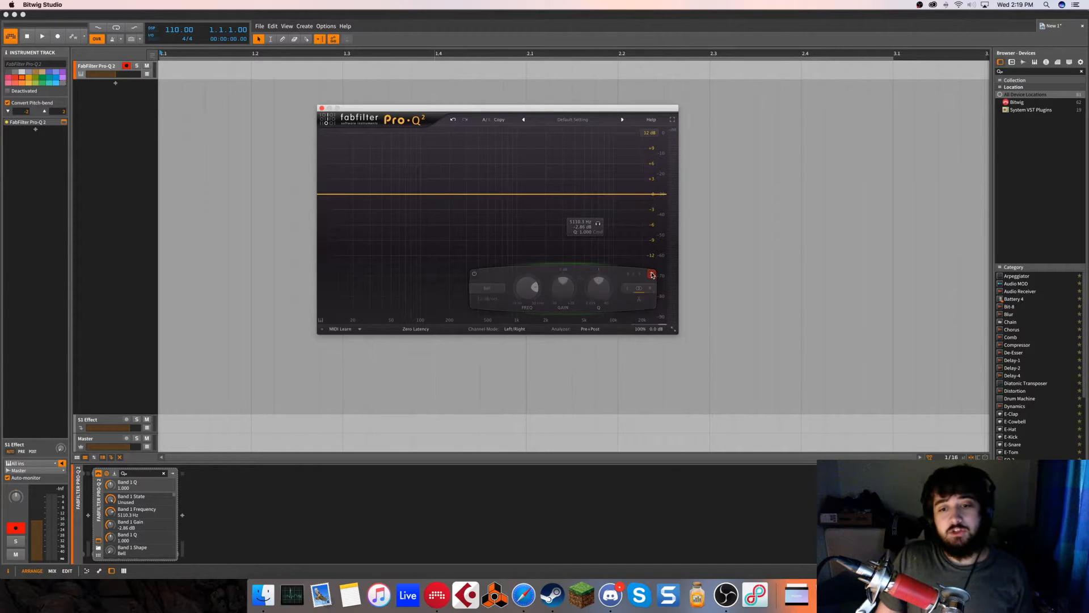
left_click(404, 329)
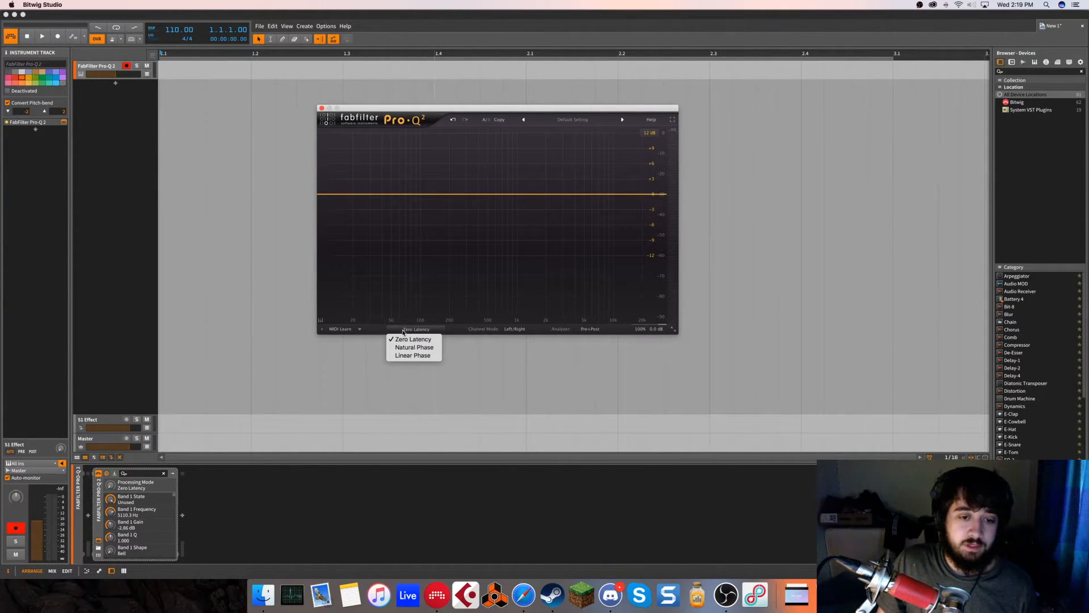
left_click(397, 331)
Reposition the equalizer window and view the Left/Right and Mid/Side channel mode options.
left_click_drag(458, 107, 483, 128)
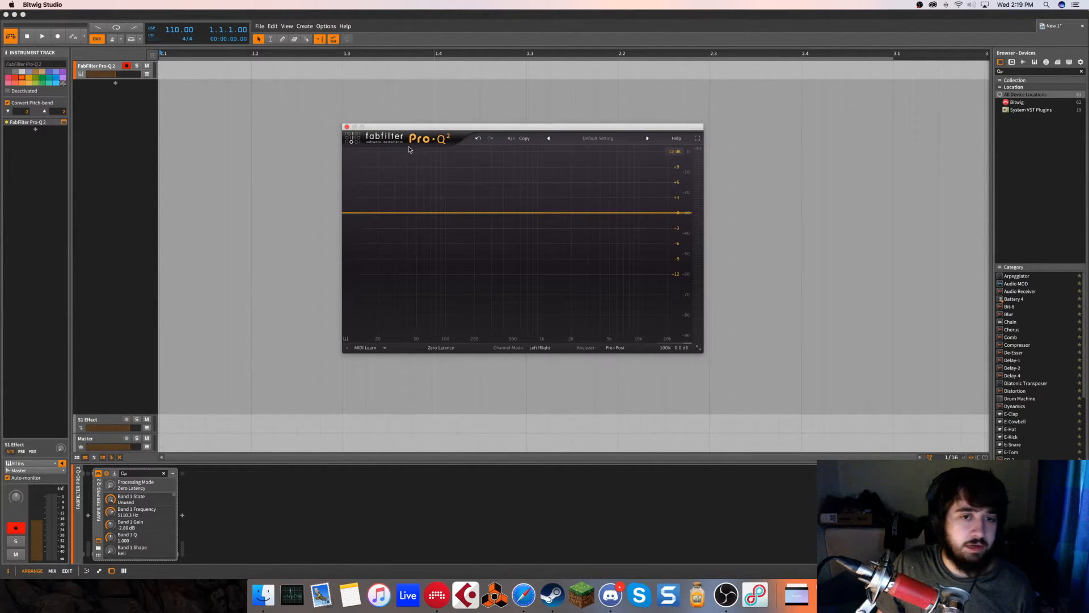
left_click(544, 348)
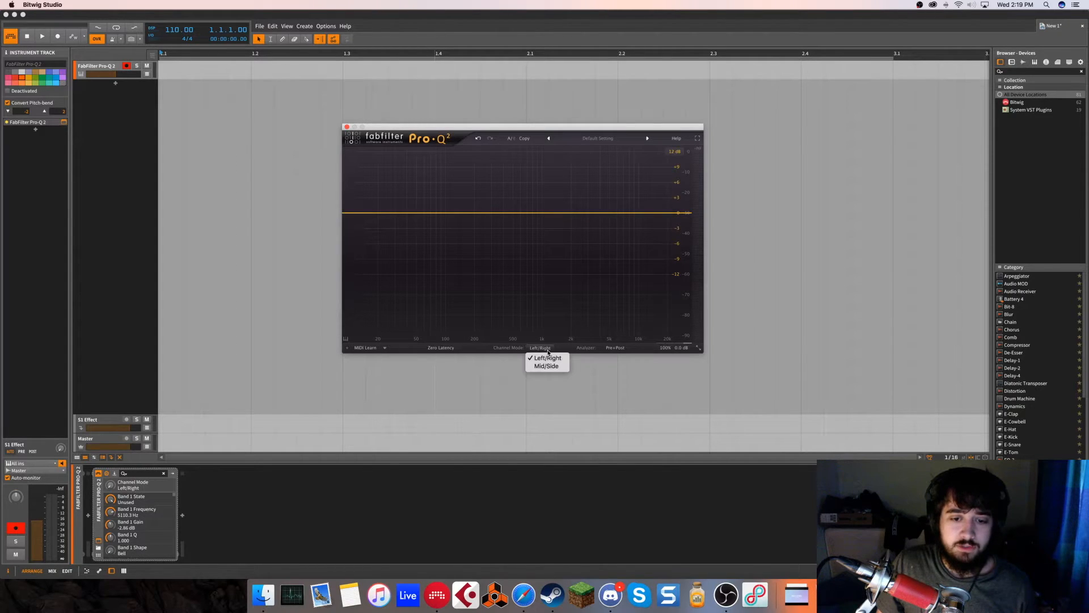
left_click(558, 247)
Add a bell band at about 3847 Hz boosted by about 4.7 dB and cycle its placement through left, right and stereo.
left_click_drag(615, 214, 607, 185)
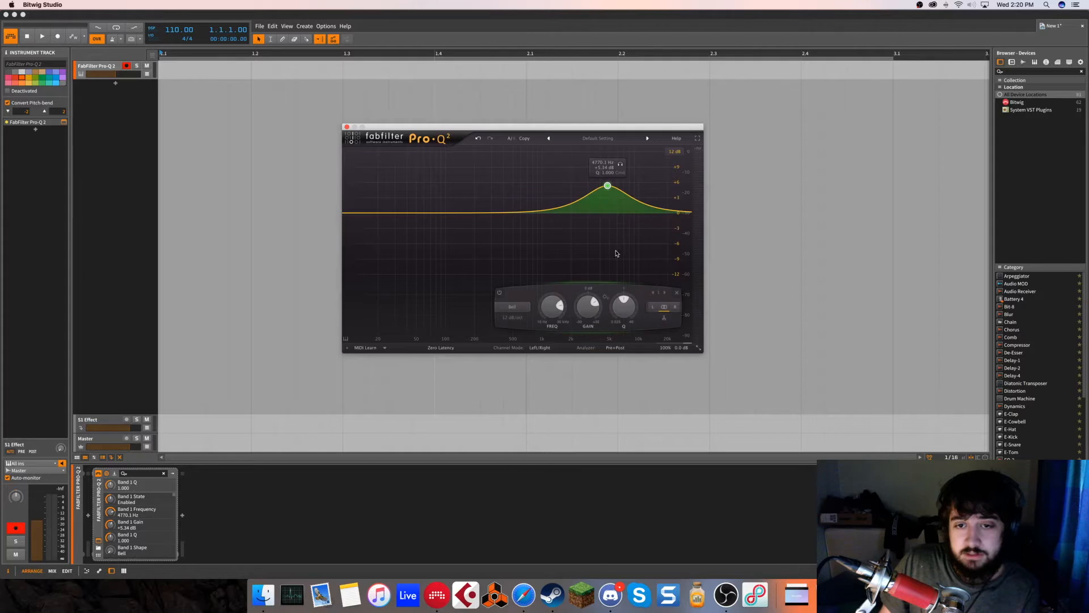
left_click(663, 309)
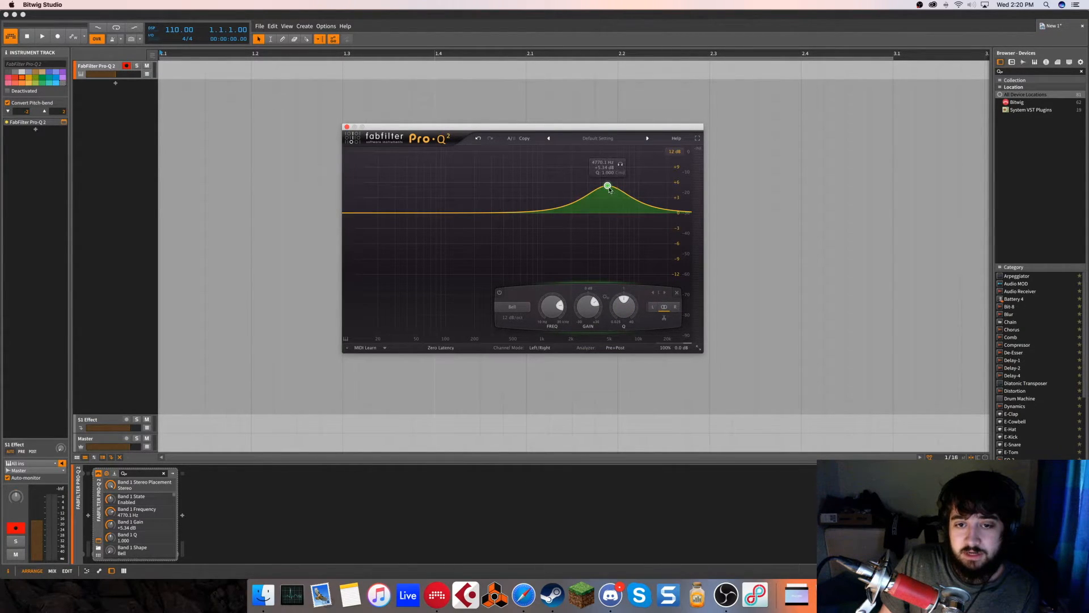
left_click_drag(608, 185, 599, 189)
left_click(653, 308)
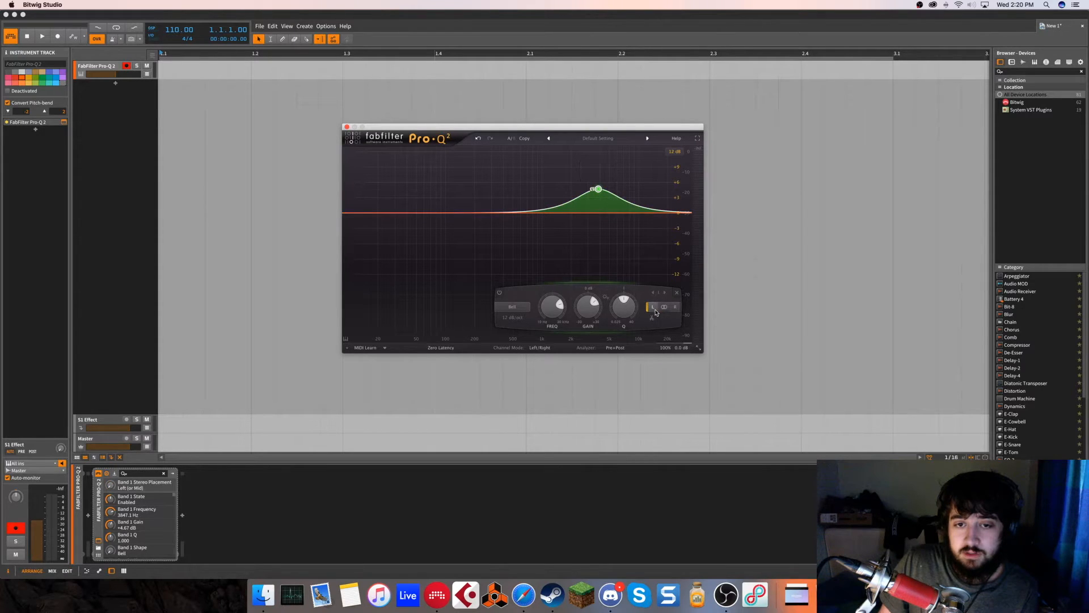
left_click(674, 308)
left_click(664, 307)
Split the bell band into separate left and right channel bands, and delete both.
left_click(653, 307)
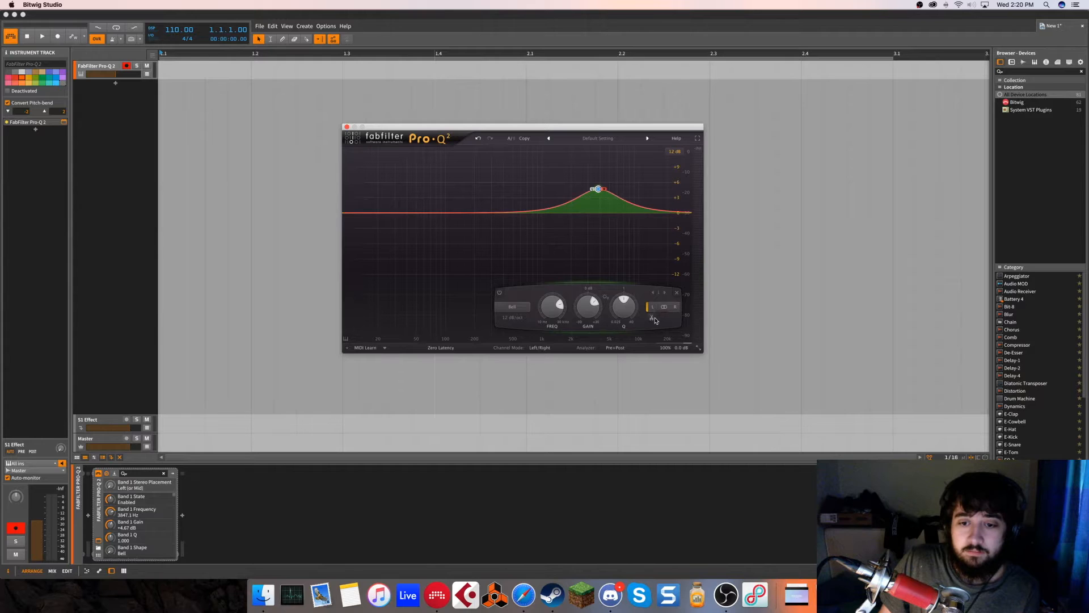
left_click_drag(638, 164, 546, 237)
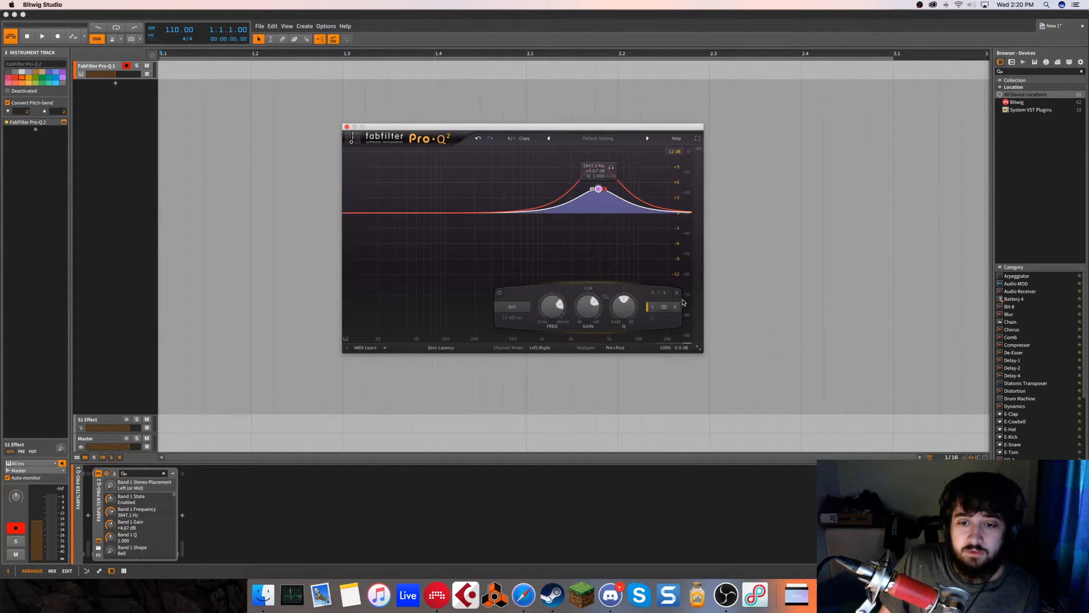
left_click(677, 292)
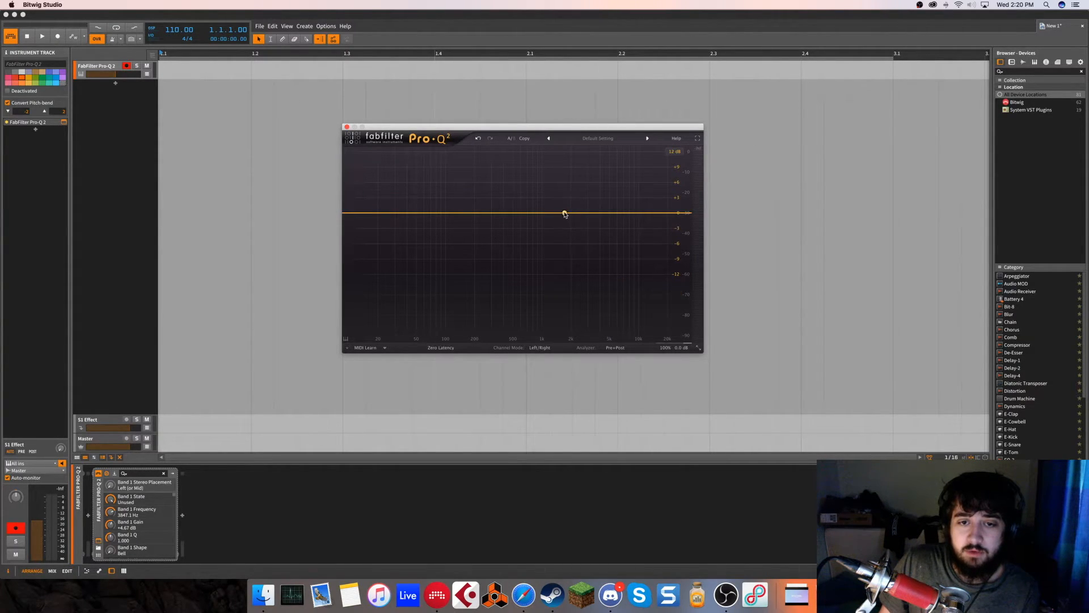
Add a bell band at about 1291 Hz boosted 6.4 dB, split it into left and right, and move the right one to about 1.8 kHz.
left_click_drag(564, 214, 553, 180)
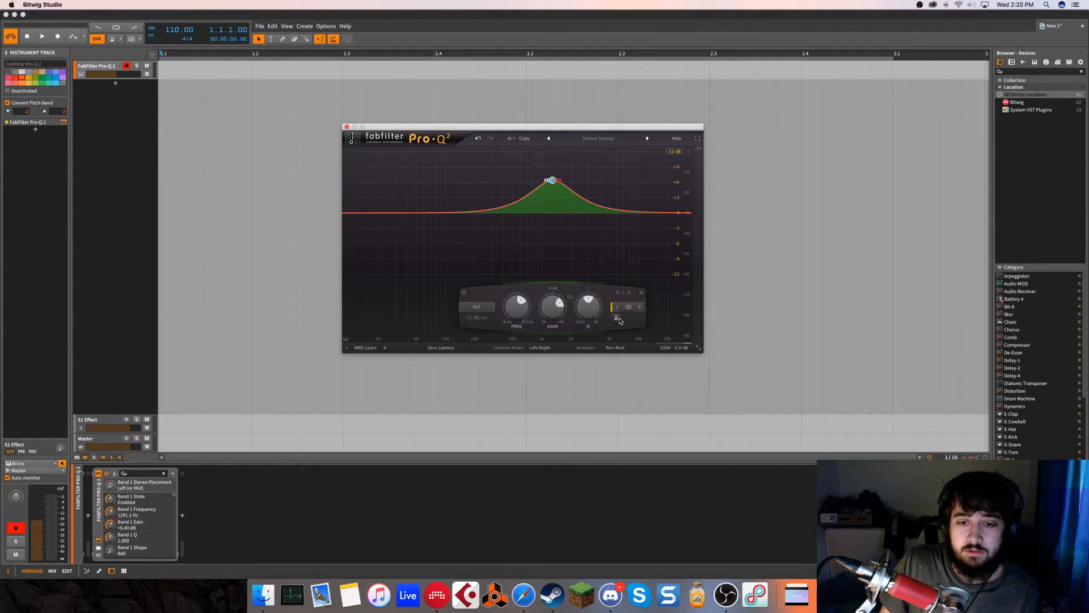
left_click(618, 308)
left_click_drag(618, 181, 573, 181)
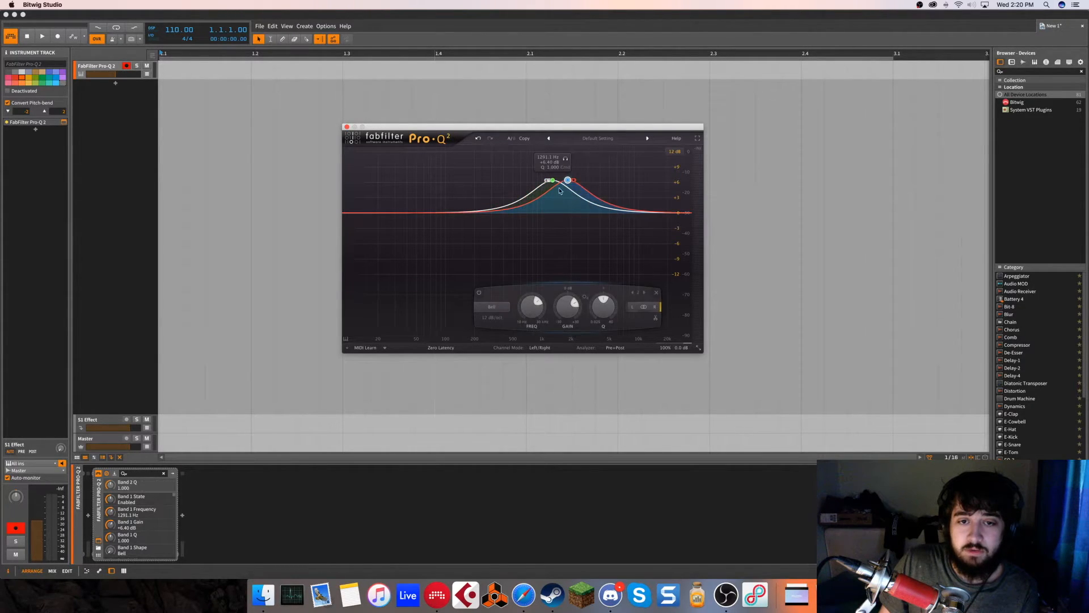
Split the right channel band repeatedly to stack many copies at the same frequency.
left_click(654, 318)
left_click(654, 318)
left_click(653, 318)
left_click(654, 318)
left_click(653, 317)
left_click(653, 316)
left_click(654, 318)
left_click(654, 318)
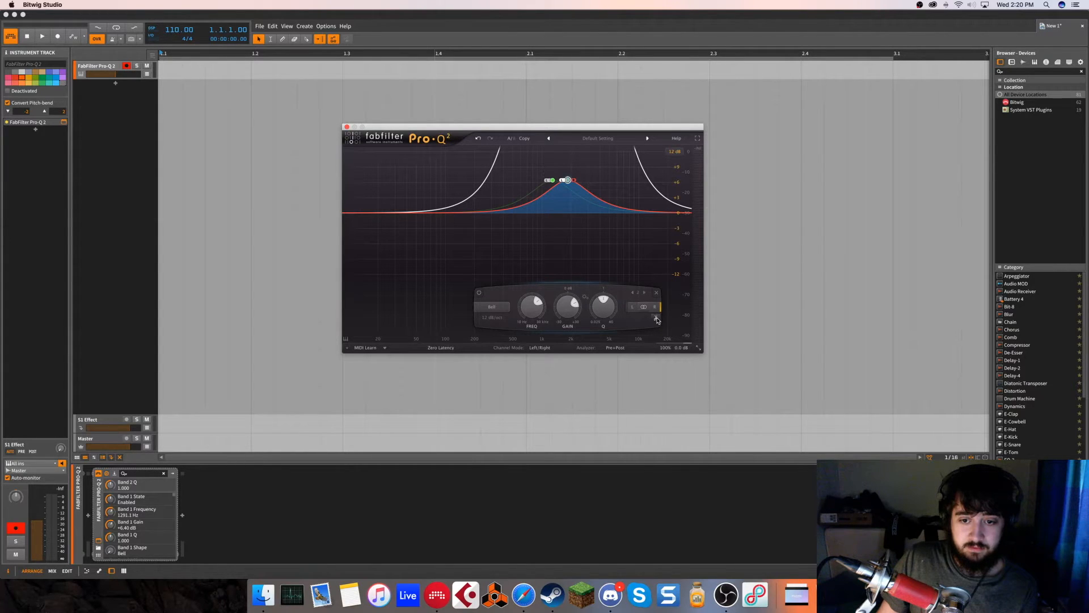
Pull one of the stacked bands down to a lower gain, and delete all the bands together.
left_click_drag(553, 181, 565, 204)
left_click_drag(609, 231, 507, 165)
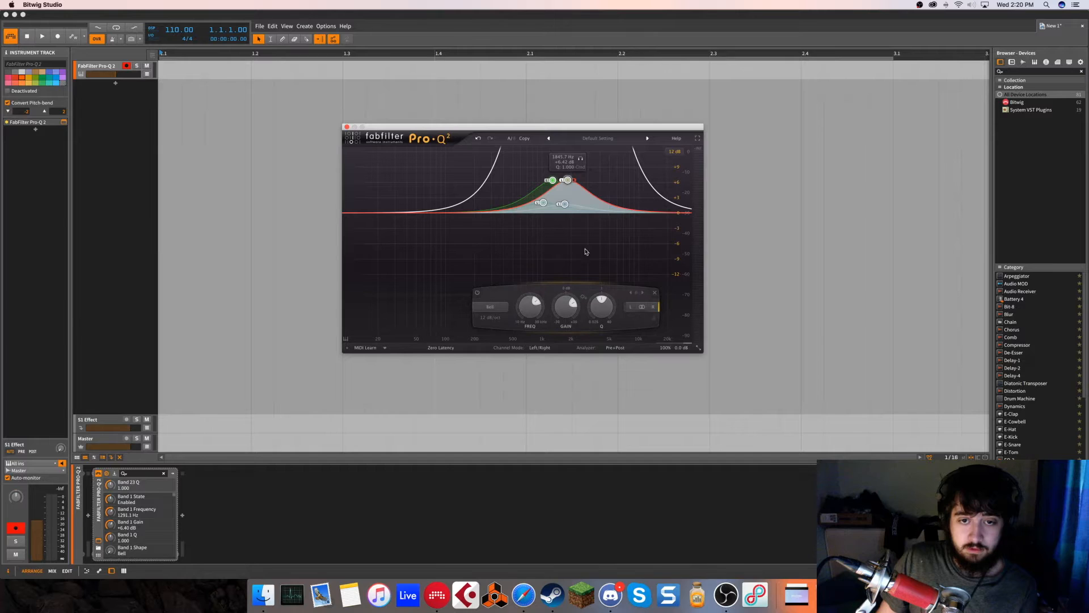
left_click(655, 292)
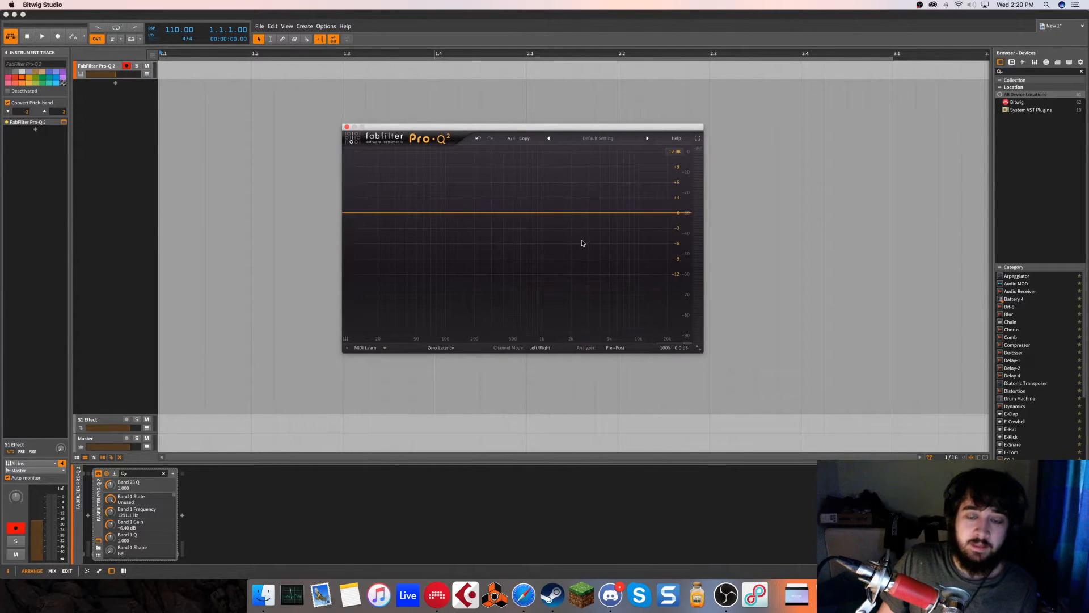
Add a bell band on the left channel only, at about 962 Hz with a boost of about 8.4 dB.
double_click(594, 193)
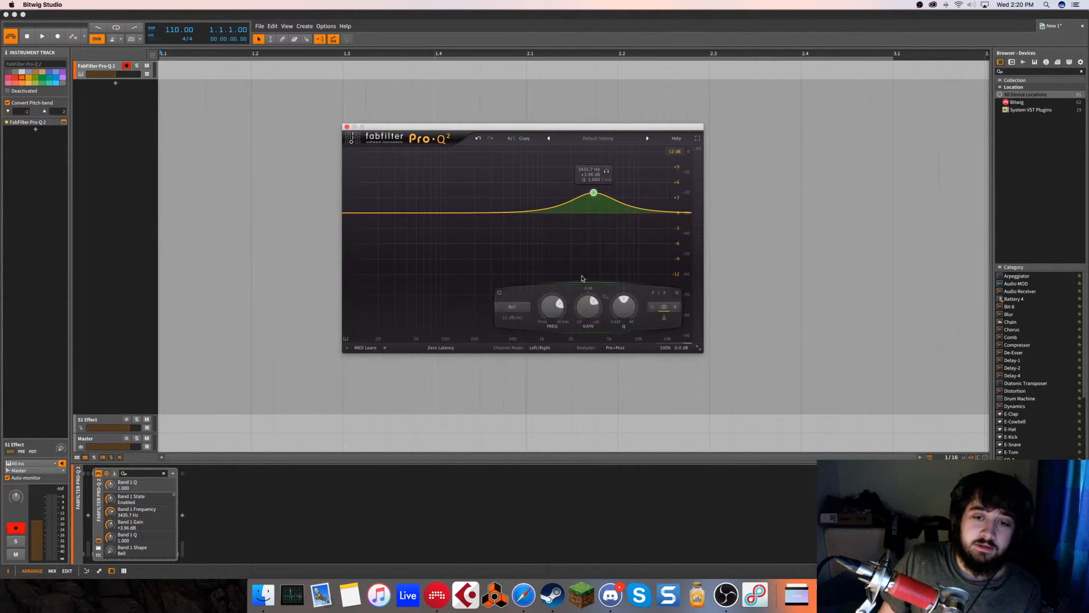
left_click(653, 307)
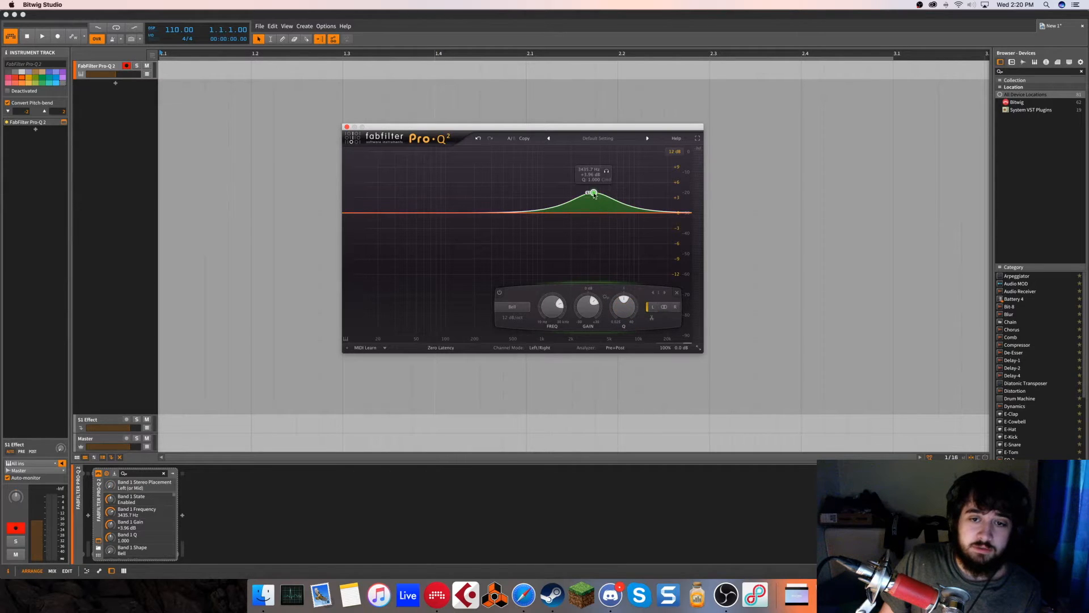
left_click_drag(593, 193, 540, 170)
Insert the Massive synth before the equalizer in the device chain and arrange both plug-in windows side by side.
left_click(88, 514)
type("mas")
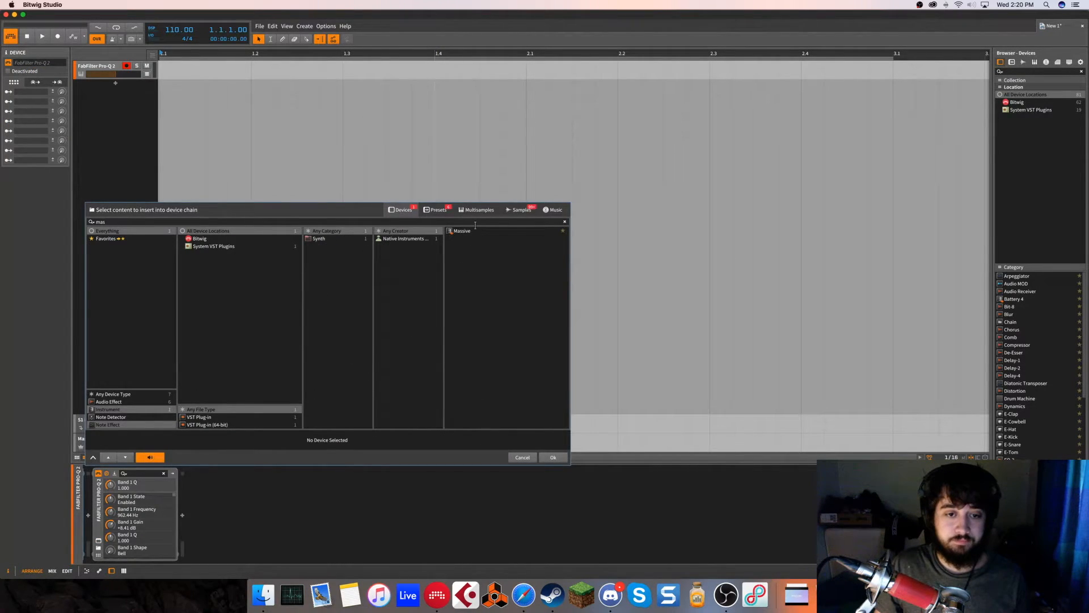
double_click(476, 231)
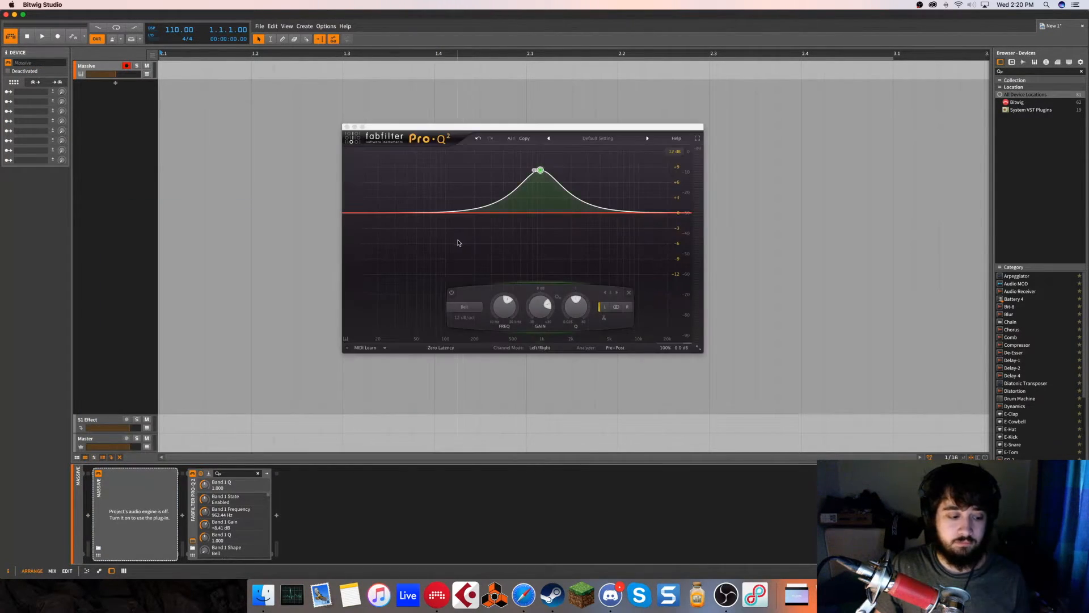
left_click_drag(537, 120, 675, 121)
left_click_drag(415, 275, 428, 179)
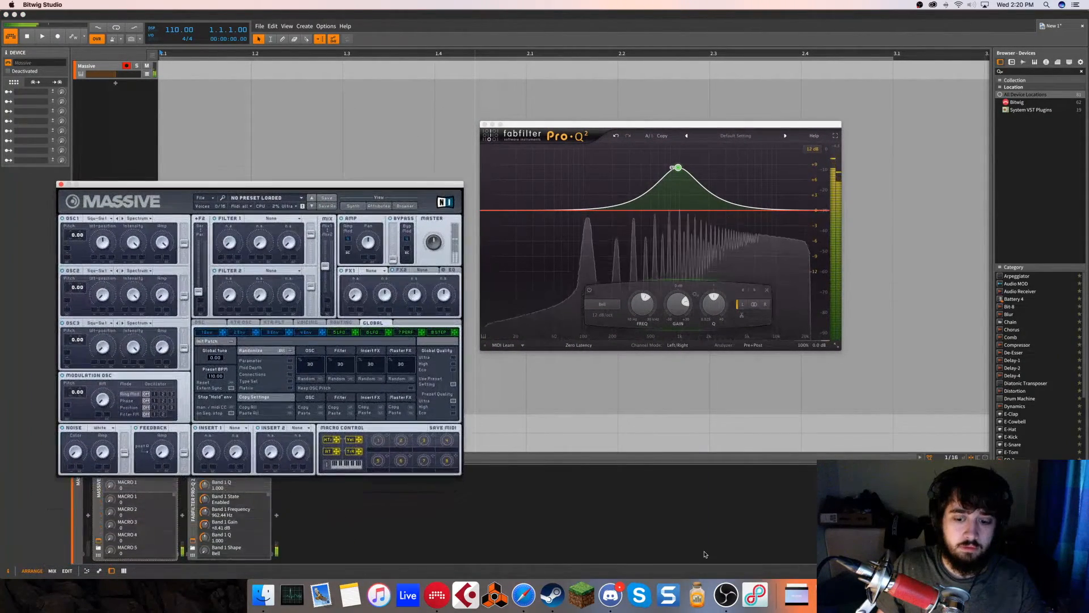
left_click(732, 596)
left_click(743, 527)
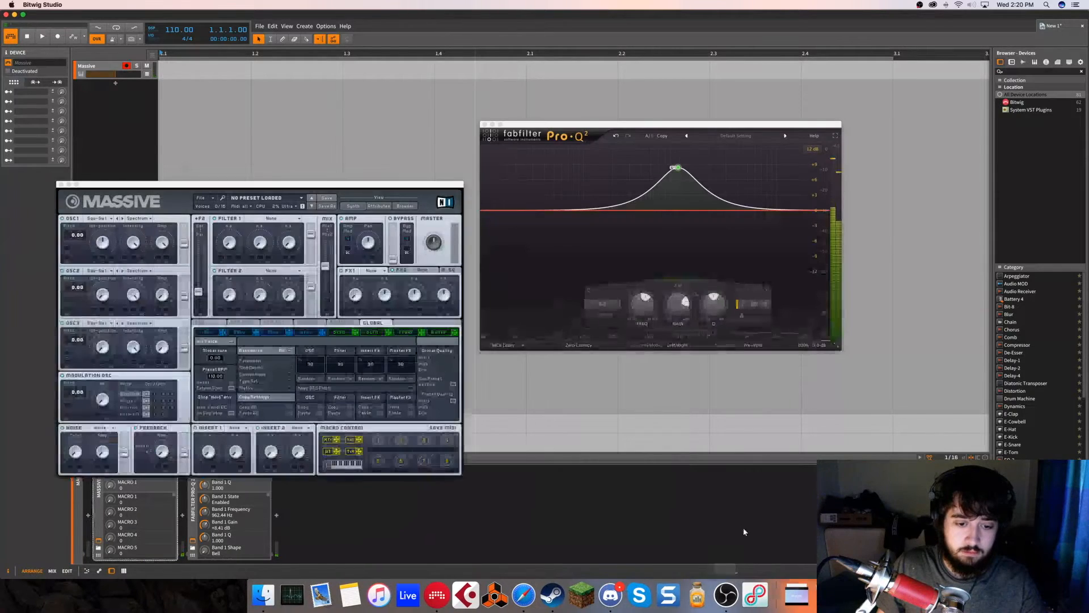
Move the band to about 5571 Hz with about 25 dB of boost on the right channel, and delete it.
left_click_drag(684, 170, 749, 122)
mouse_move(739, 176)
left_mouse_down()
mouse_move(652, 161)
mouse_move(783, 160)
mouse_move(591, 171)
mouse_move(780, 171)
mouse_move(751, 160)
left_mouse_up()
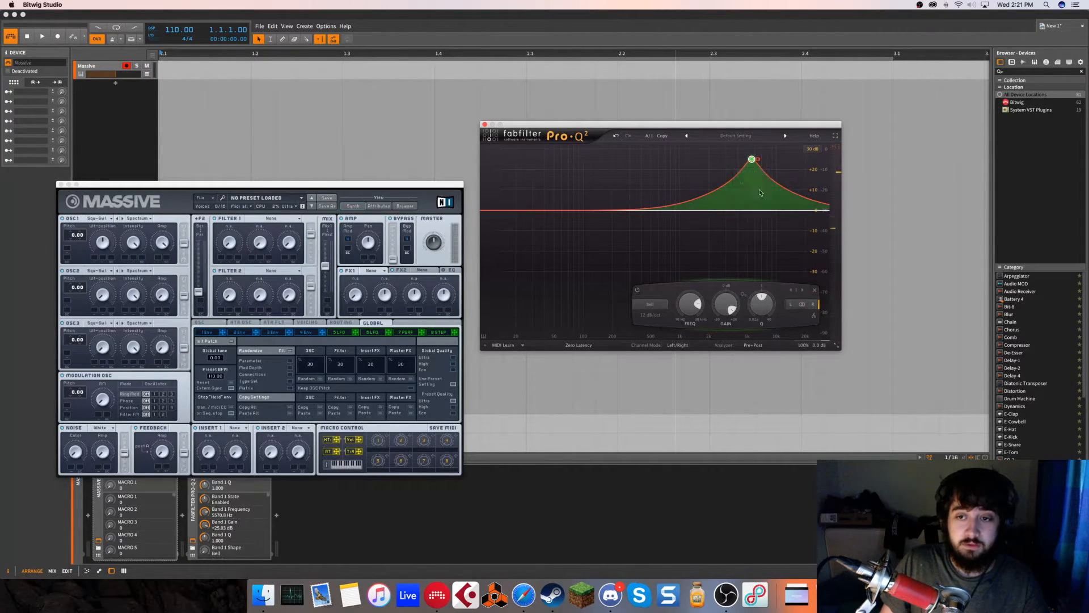
left_click(816, 292)
Add a band at about 638 Hz and make it a Band Pass with a steeper slope and a Q of about 2.08.
double_click(658, 228)
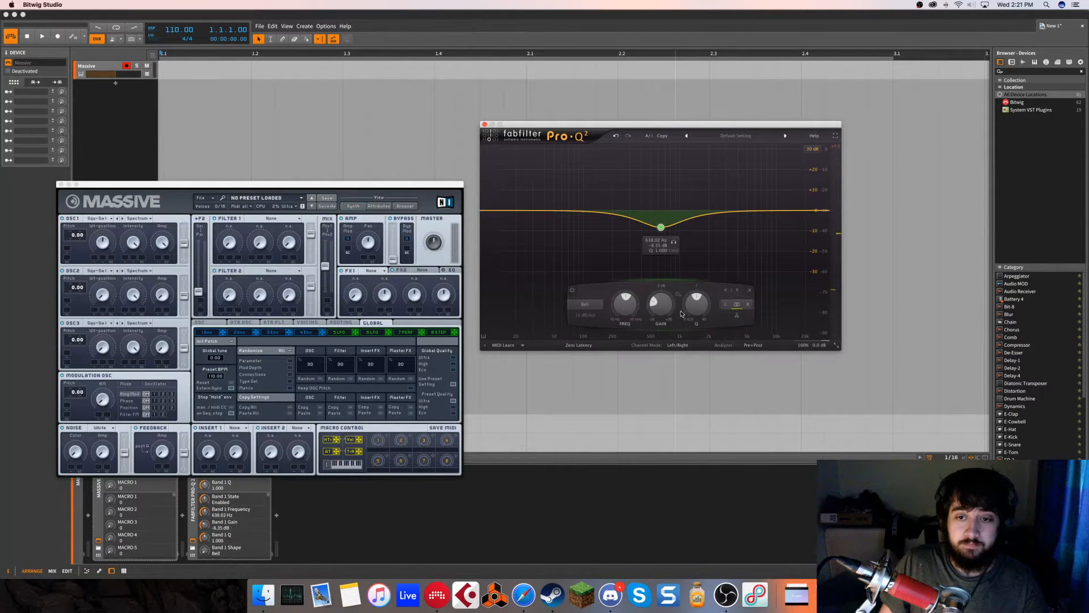
left_click(585, 305)
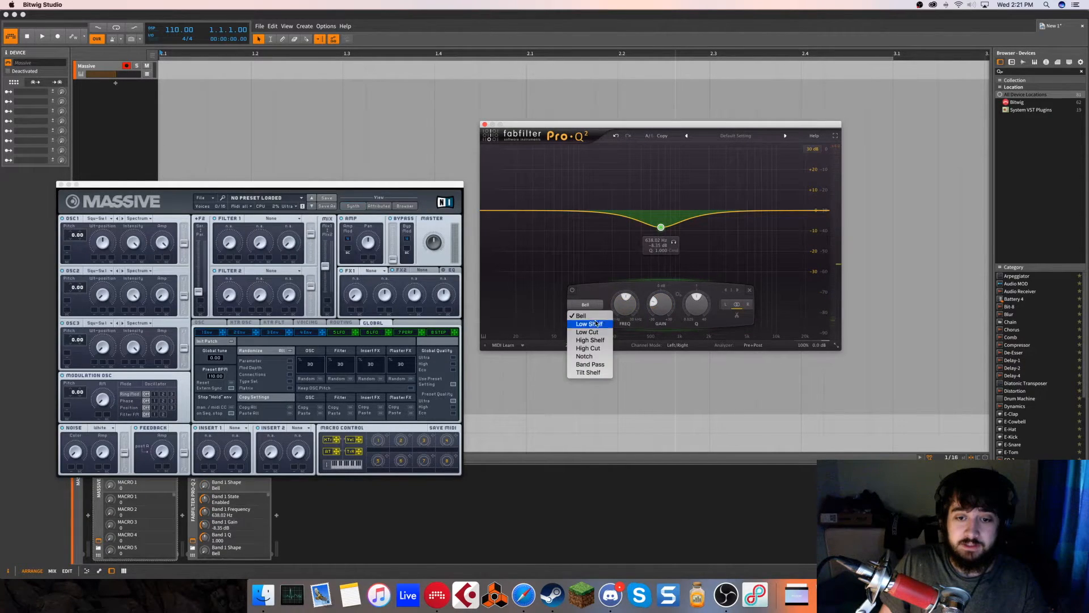
left_click(590, 364)
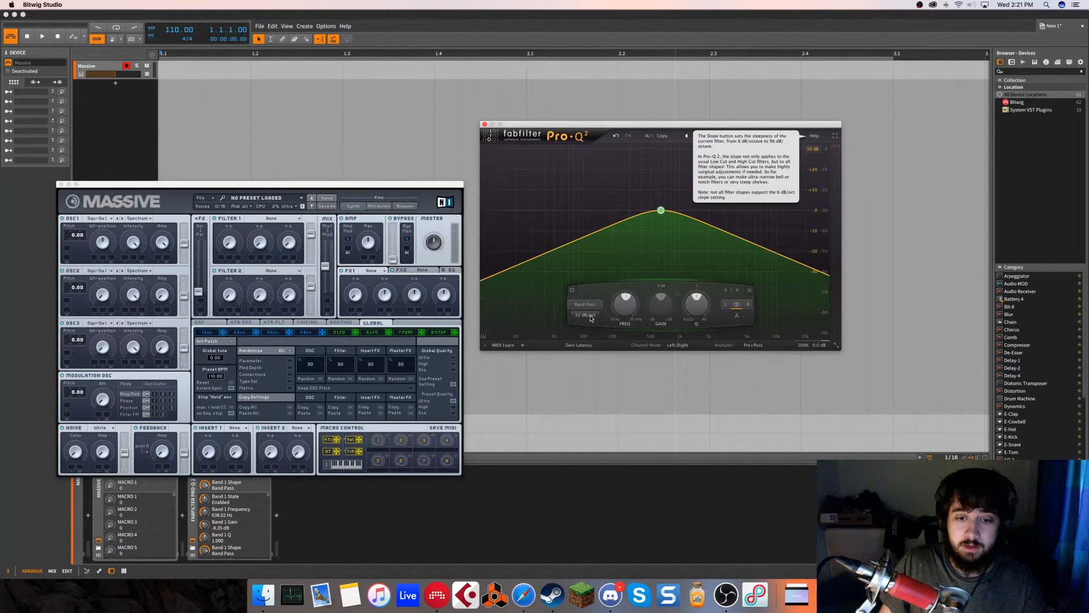
scroll(590, 318, "up", 2)
mouse_move(697, 306)
left_mouse_down()
mouse_move(697, 287)
mouse_move(697, 296)
left_mouse_up()
Split the band pass into a left band at about 46.5 Hz and a right band at about 5824 Hz, and delete both.
left_click(738, 315)
left_click_drag(652, 211, 753, 212)
left_click(706, 291)
left_click_drag(605, 211, 549, 211)
left_click_drag(810, 185, 482, 265)
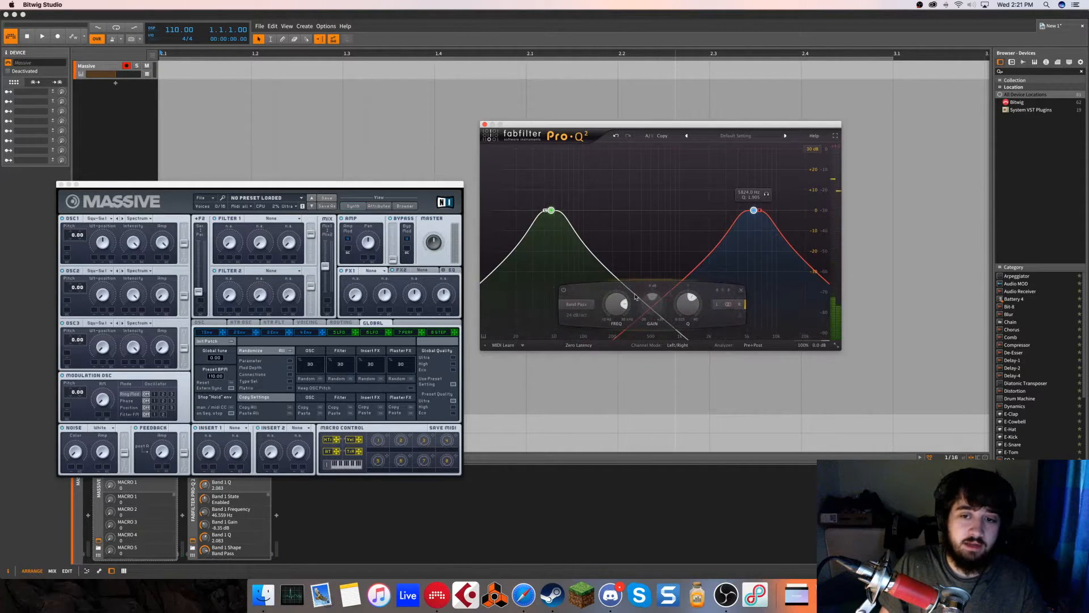
left_click(740, 290)
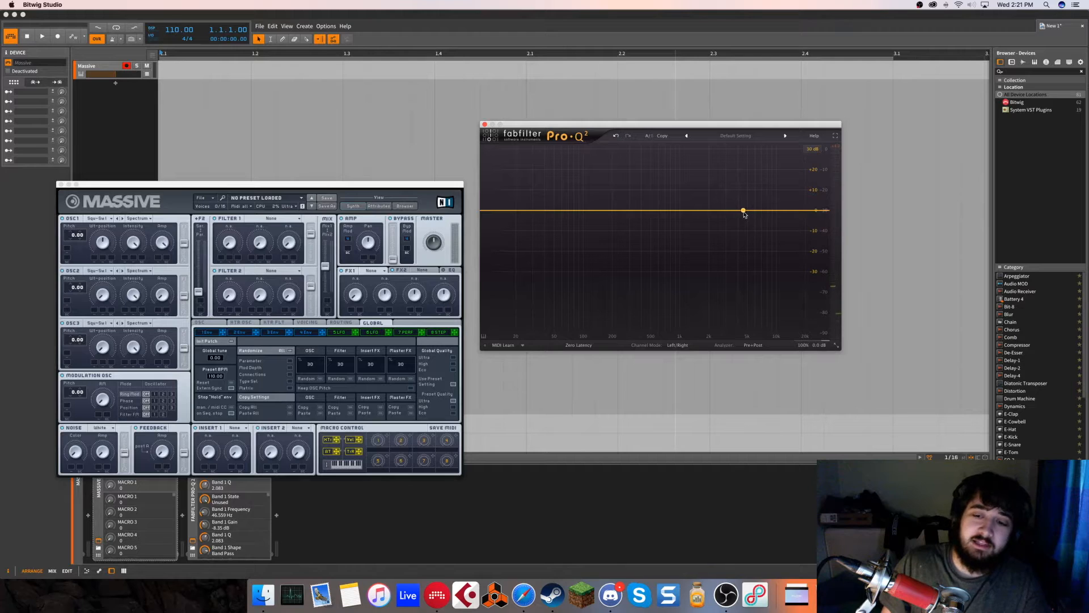
Add a bell band at about 4612 Hz with a cut of about 1 dB, and delete it.
left_click(744, 213)
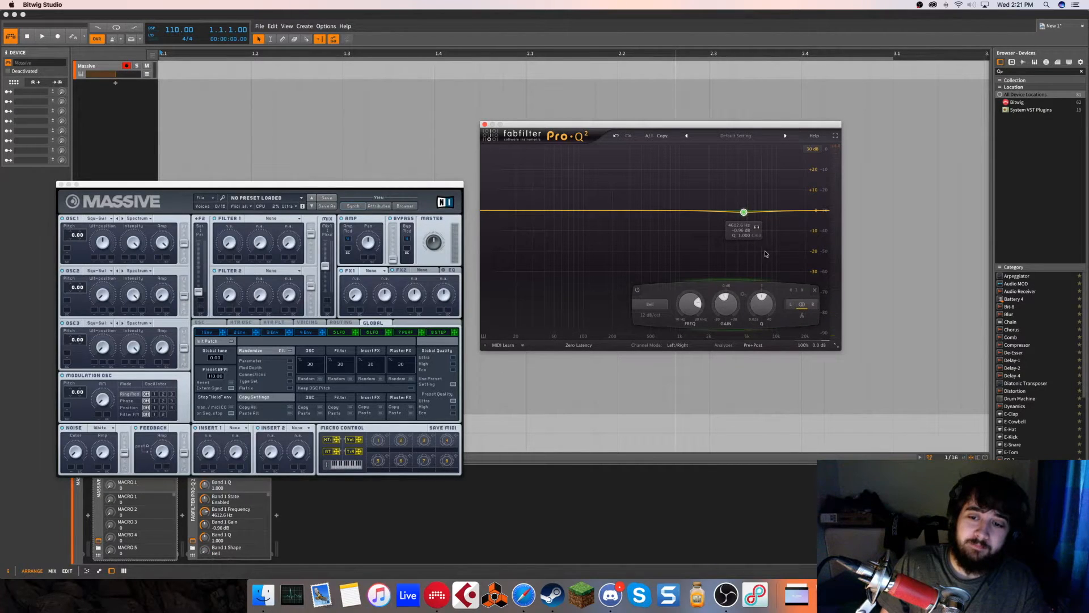
left_click(815, 290)
Browse from the flat-band presets to the Stereo preset Boost High Side and on to Subtle Stereo Enhancer.
left_click(786, 135)
left_click(785, 136)
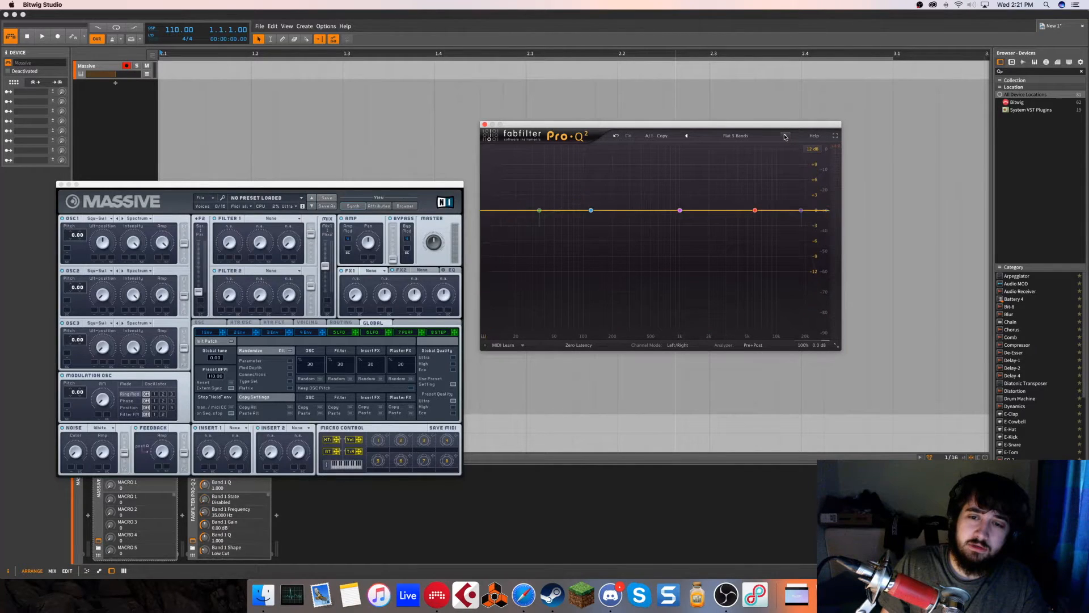
left_click(742, 137)
mouse_move(738, 143)
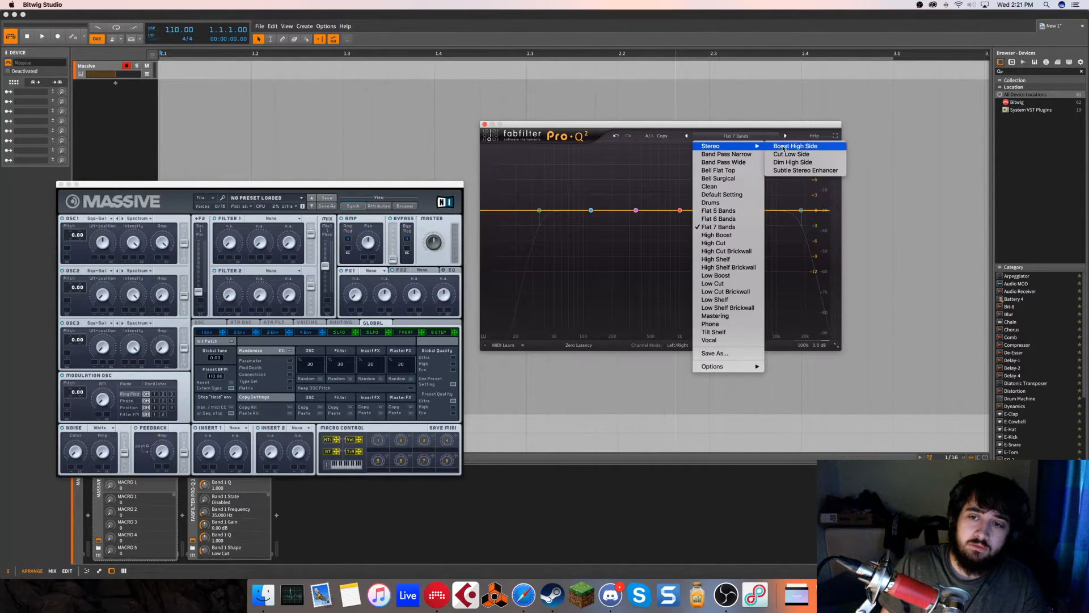
left_click(784, 141)
left_click(784, 137)
left_click(784, 138)
left_click(784, 138)
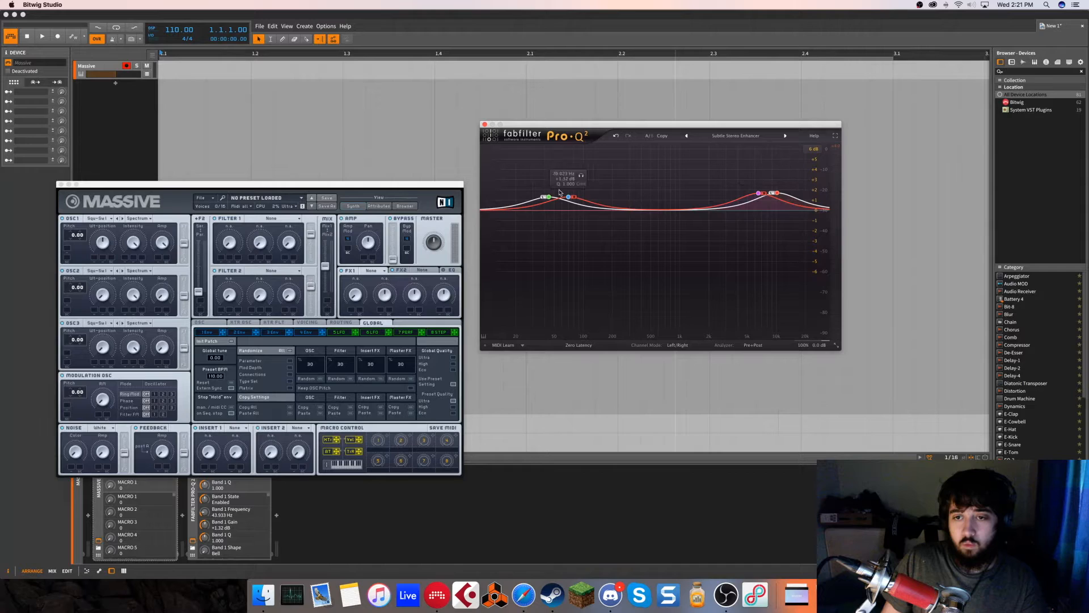
Delete all bands of the Subtle Stereo Enhancer preset and load the Default Setting preset.
left_click_drag(521, 176, 827, 225)
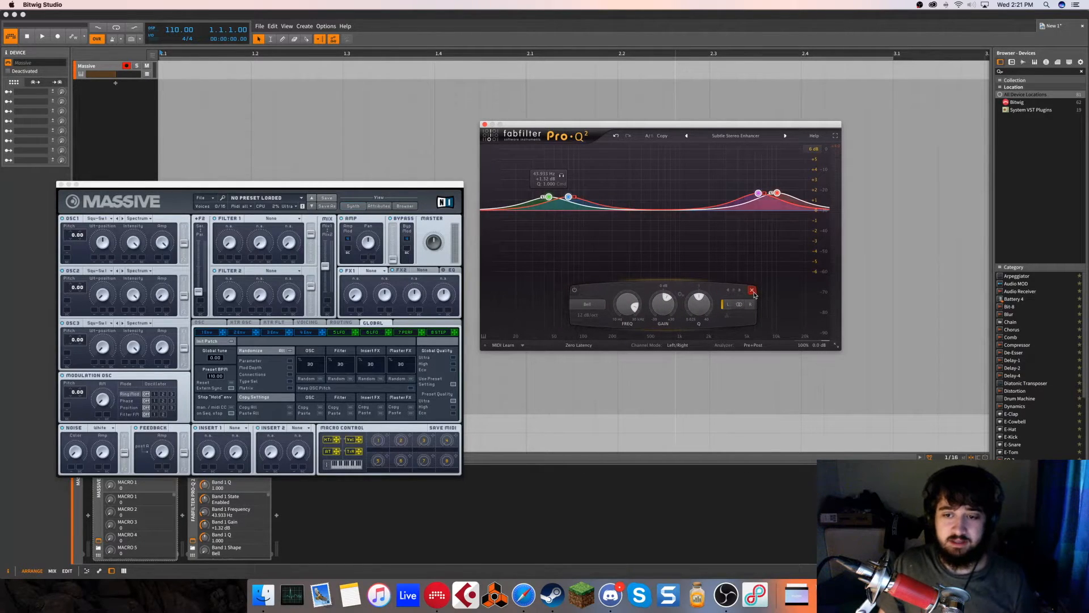
key("Delete")
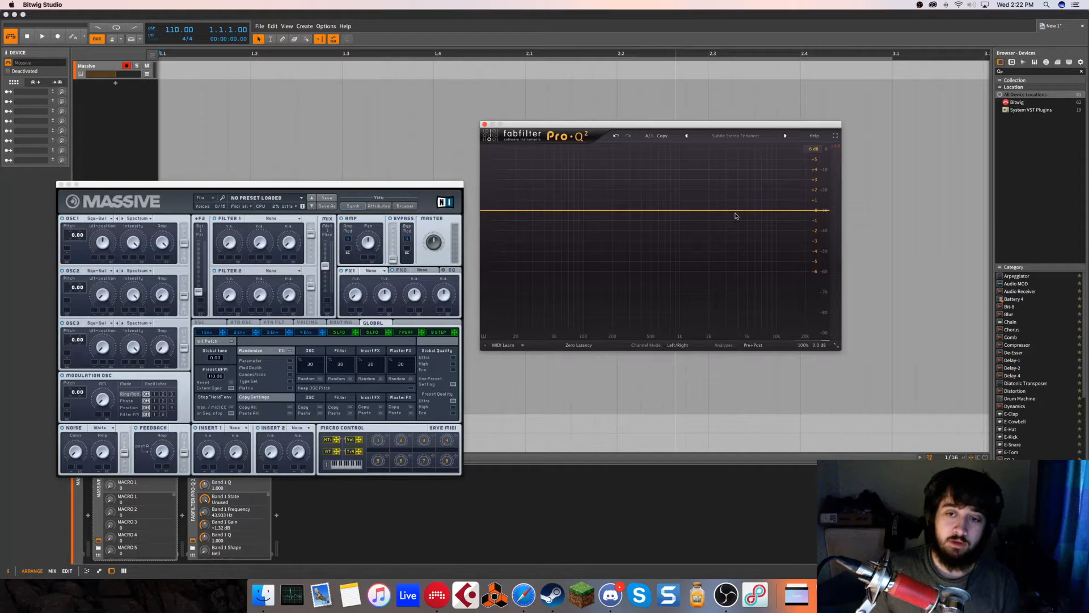
left_click(736, 135)
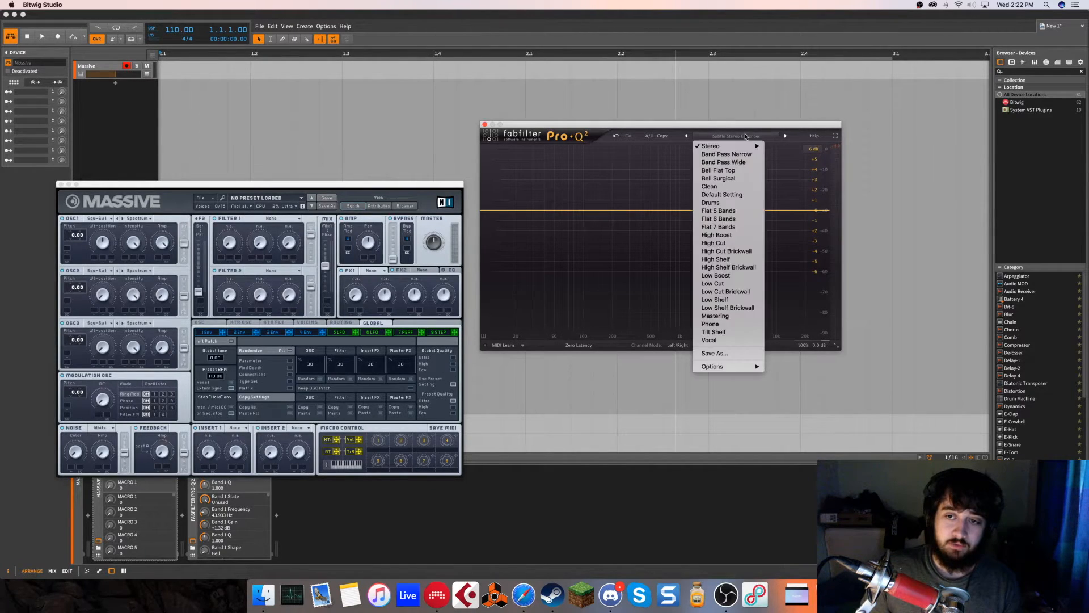
left_click(721, 195)
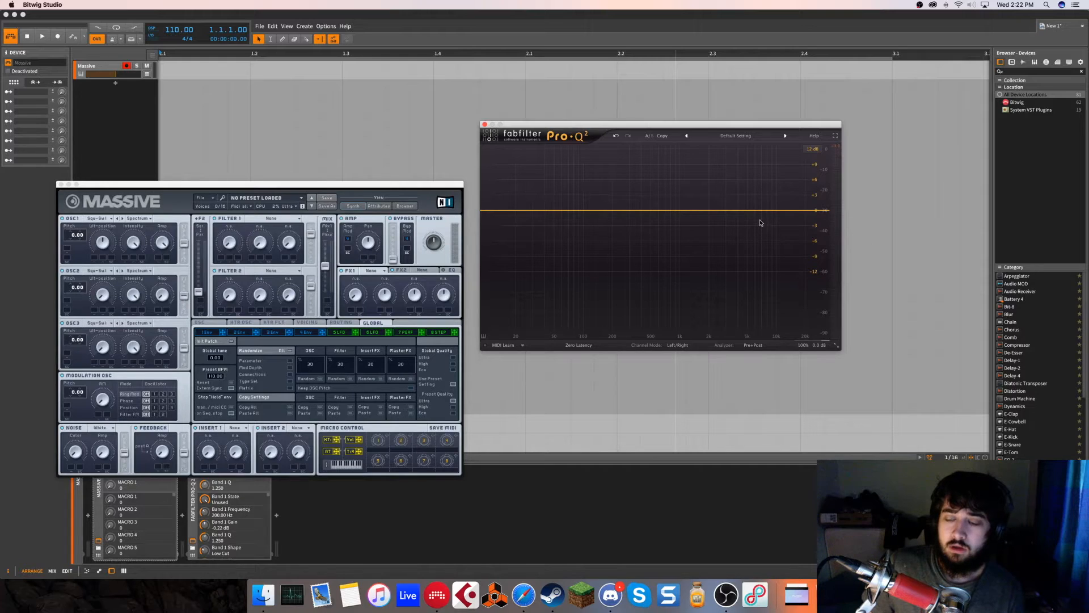
Set the channel mode to Mid/Side and add a side-channel high shelf at about 3021 Hz with a boost of about 8.6 dB.
left_click(678, 344)
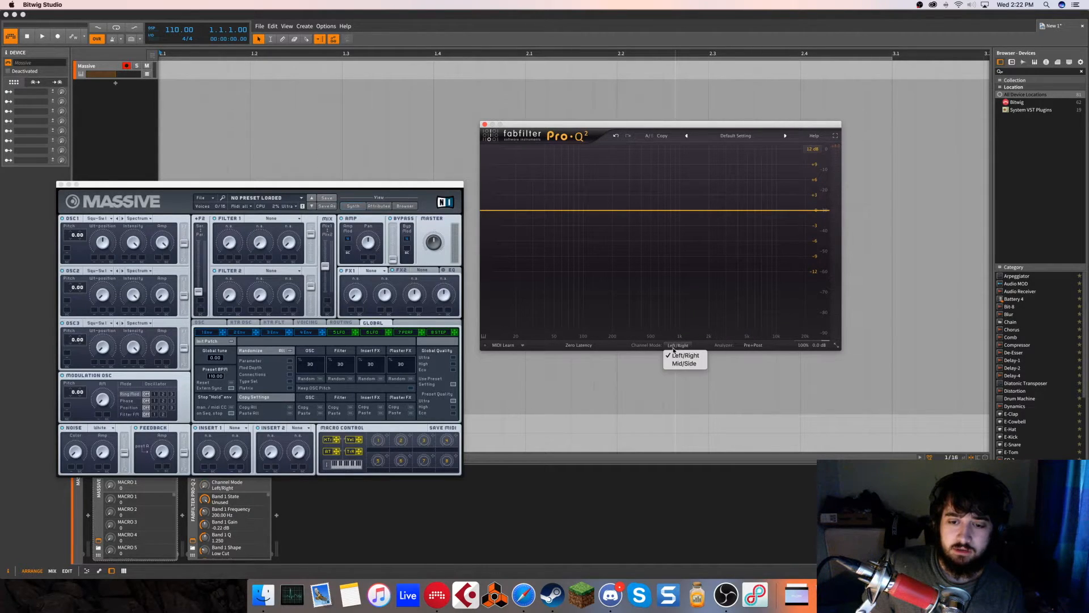
left_click(712, 246)
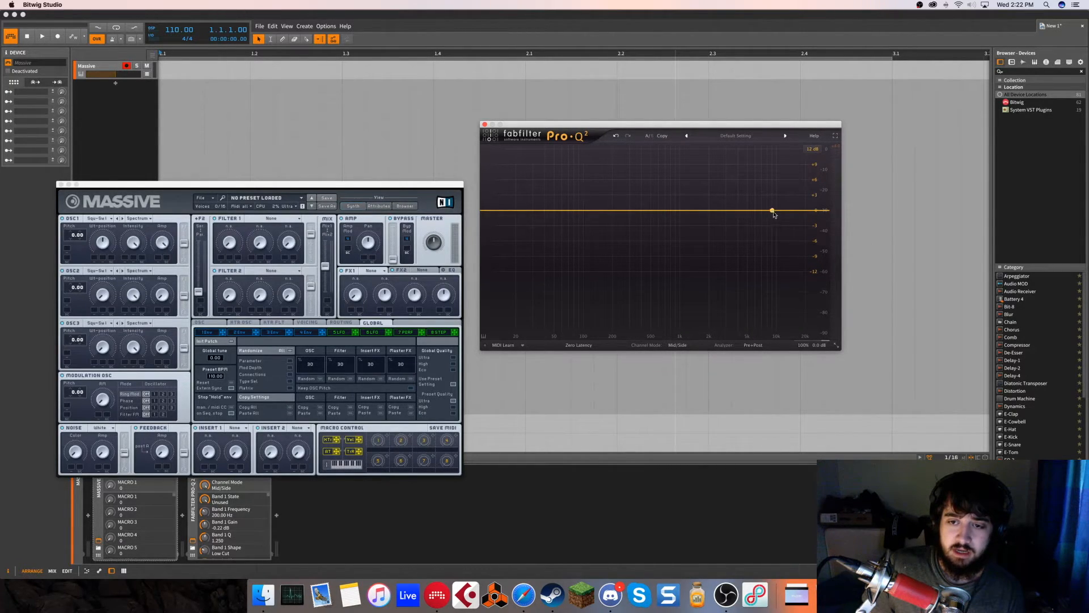
left_click_drag(793, 212, 727, 188)
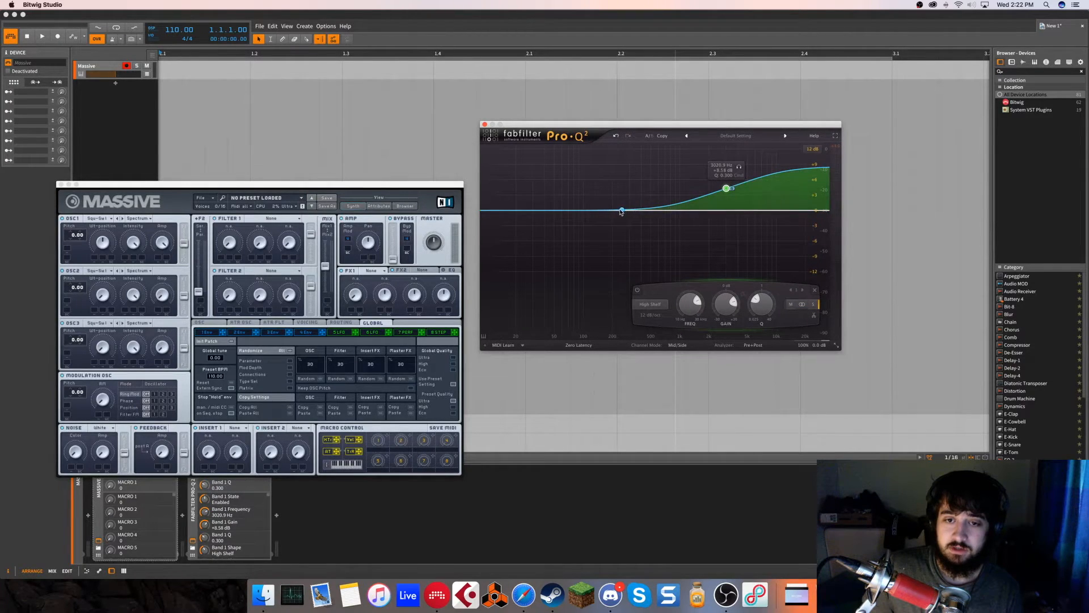
Add a mid-channel bell at about 111 Hz with a cut of about 4.1 dB, and delete both bands.
left_click_drag(556, 211, 586, 232)
left_click(648, 301)
left_click_drag(519, 273, 829, 145)
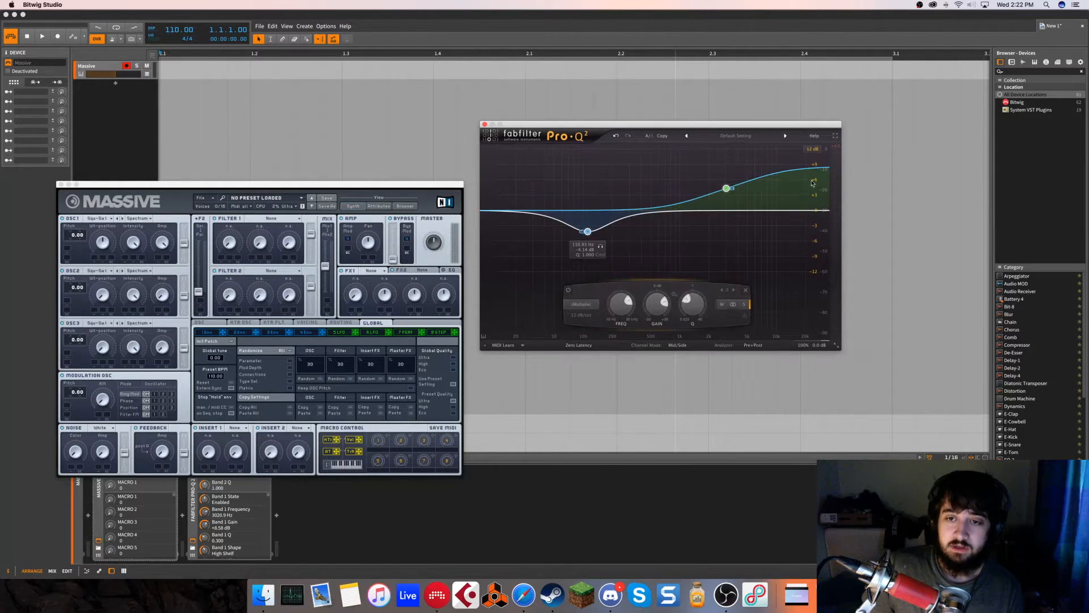
left_click(747, 291)
Load the Mastering preset and inspect its high-cut and tilt-shelf bands.
left_click(766, 138)
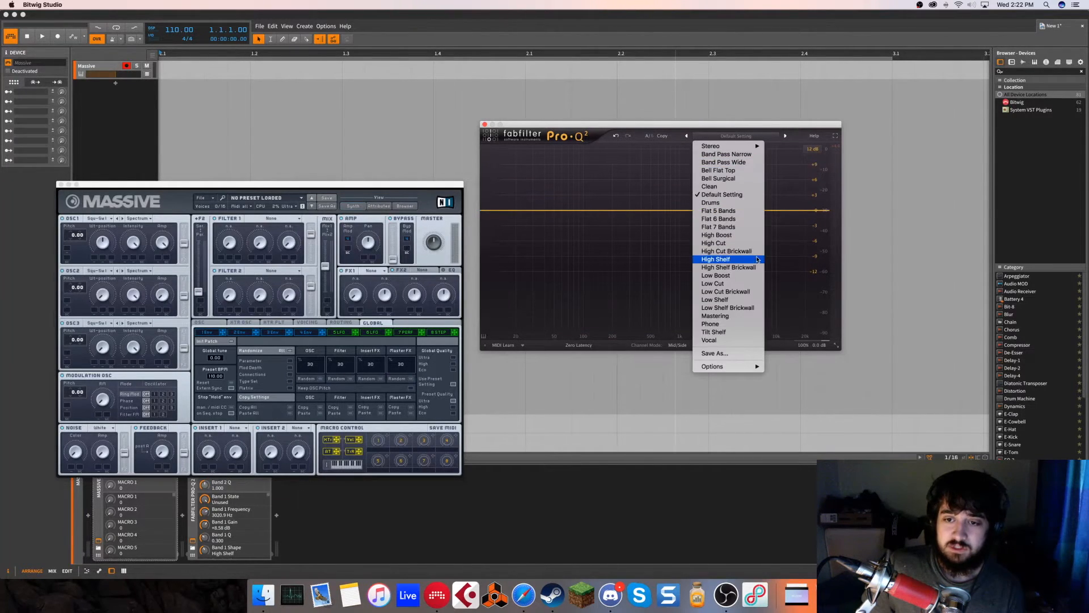
left_click(727, 320)
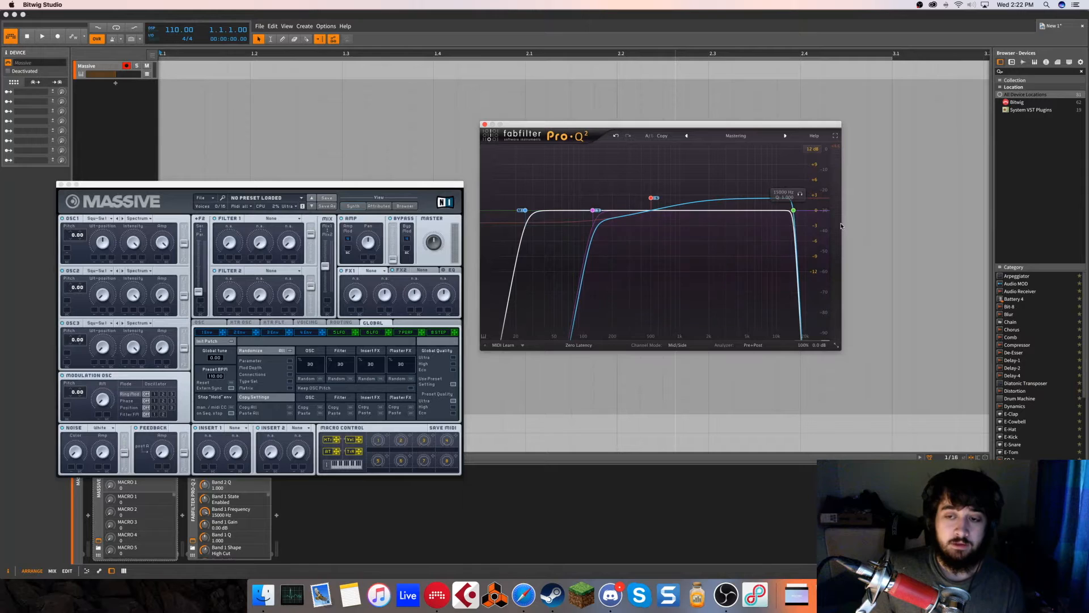
left_click(793, 211)
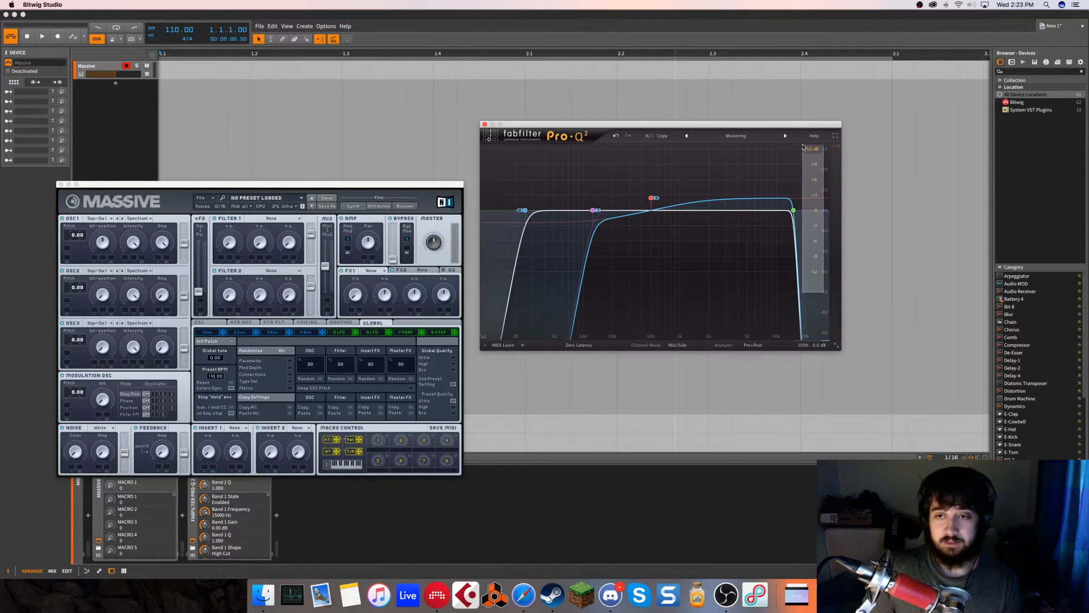
left_click(792, 212)
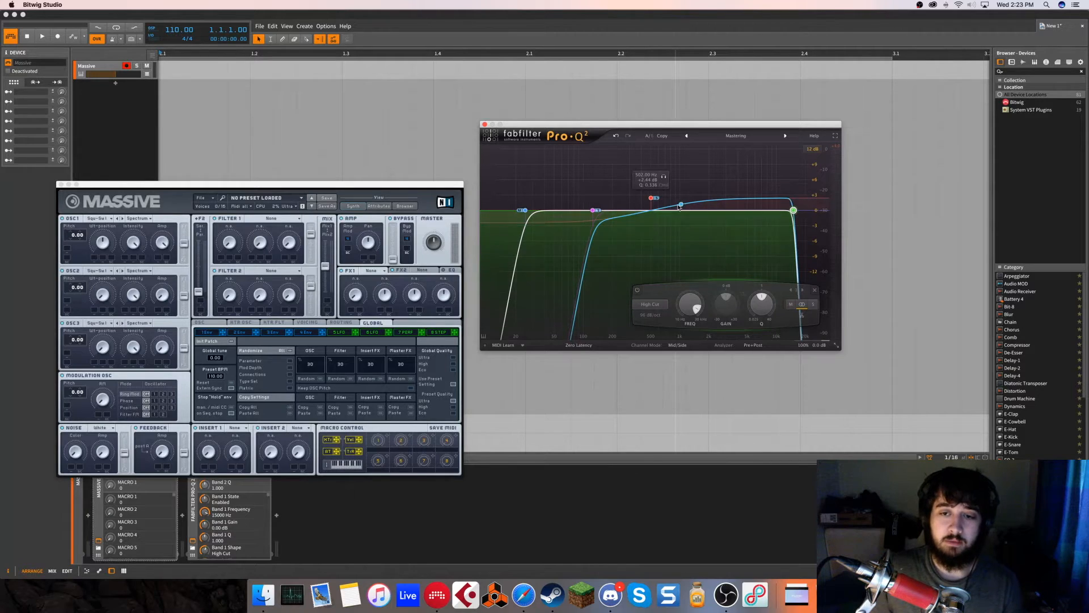
left_click(652, 199)
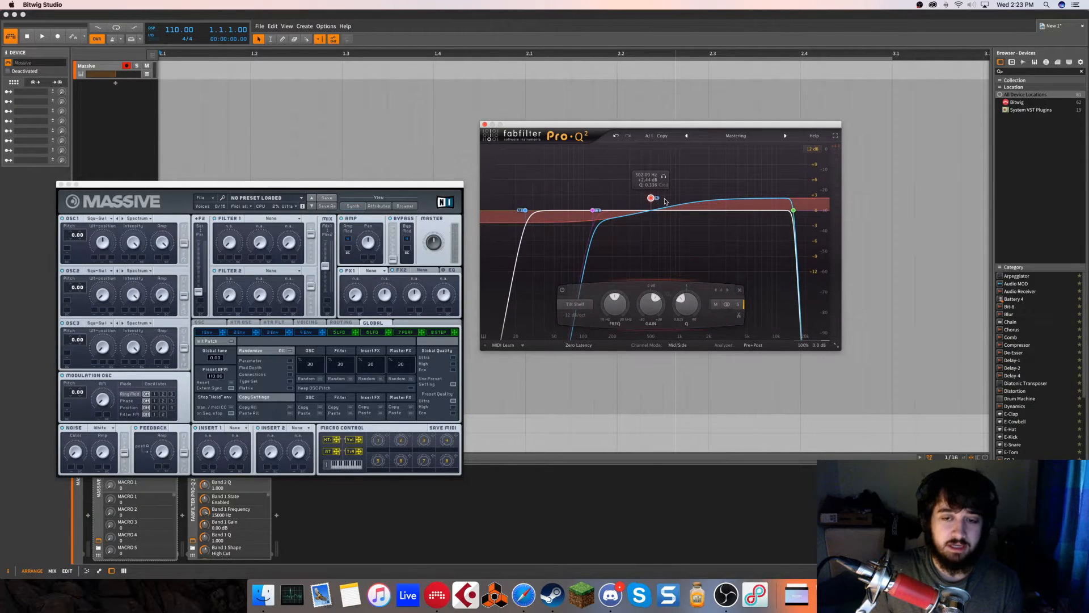
left_click(794, 214)
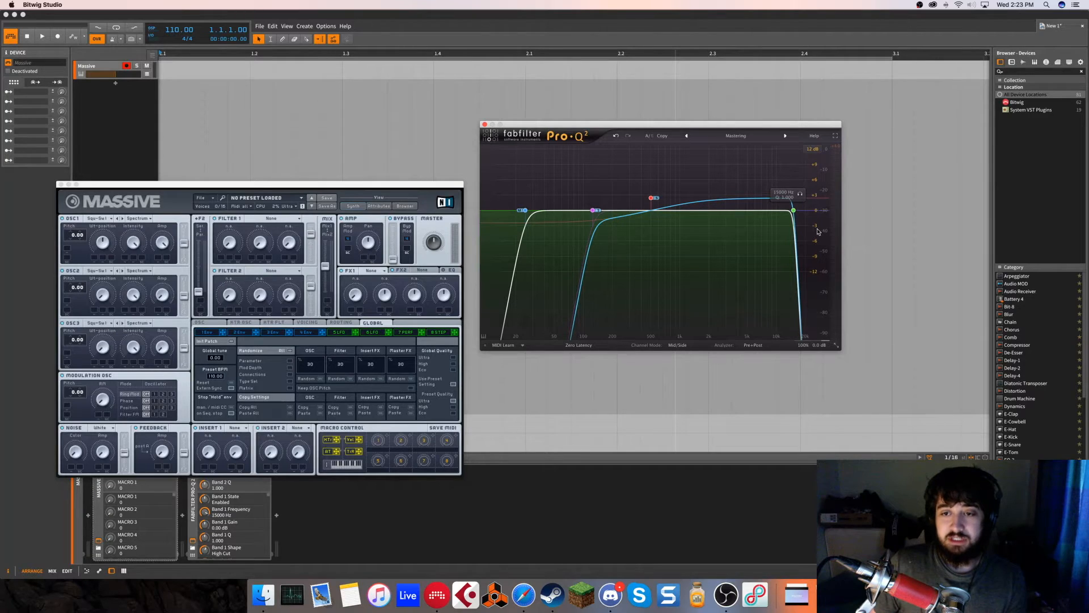
Raise the high-cut band's frequency to about 20274 Hz.
left_click(794, 211)
left_click_drag(689, 310, 685, 295)
scroll(685, 299, "down", 1)
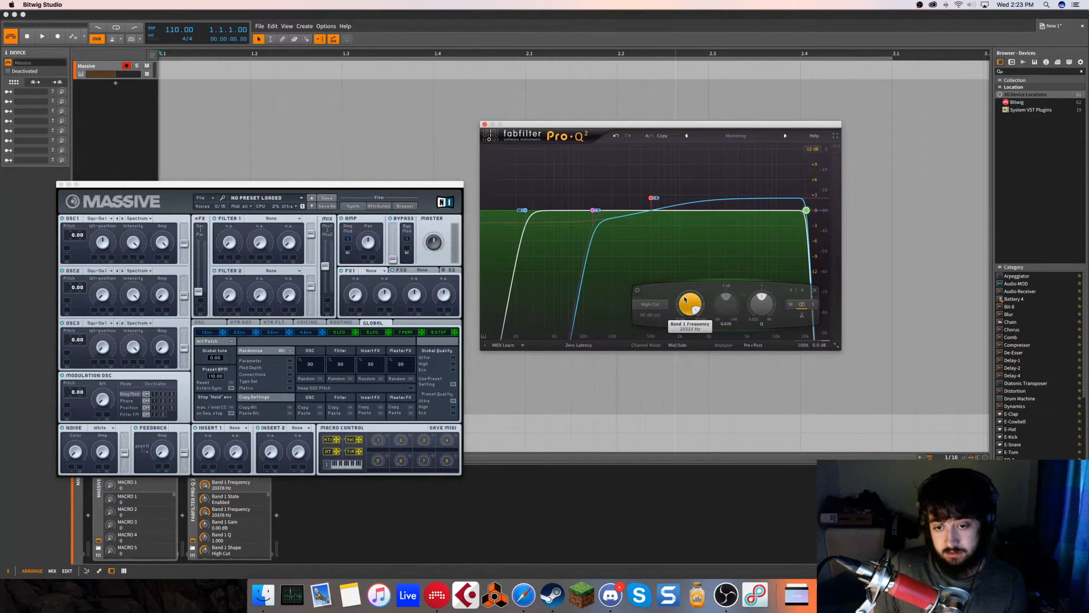
Add another band above the high cut and change its shape to High Shelf and finally to Bell.
double_click(823, 219)
left_click_drag(823, 218, 818, 226)
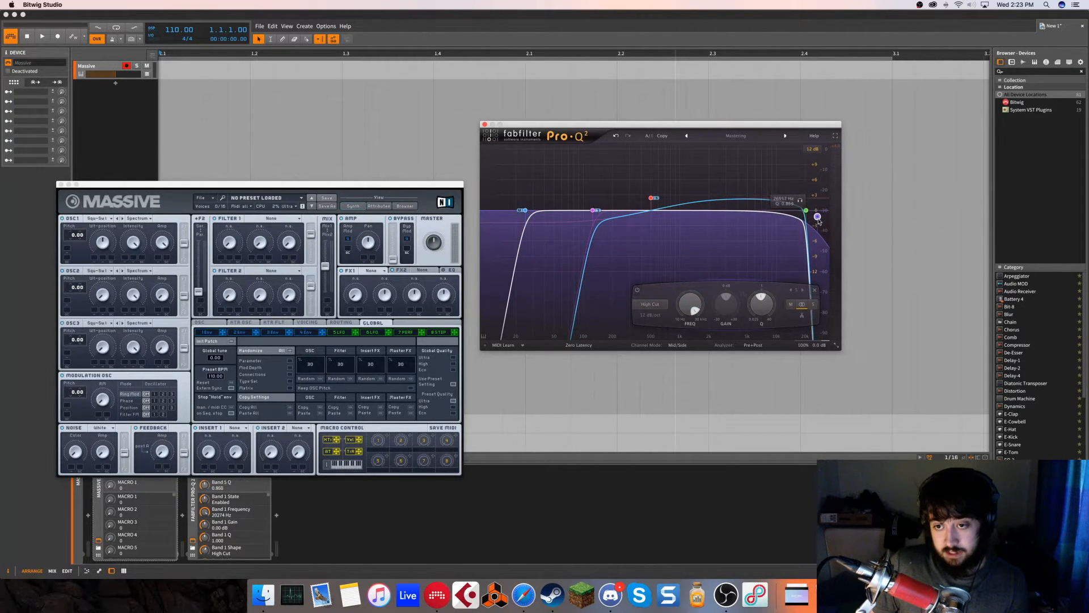
left_click(654, 304)
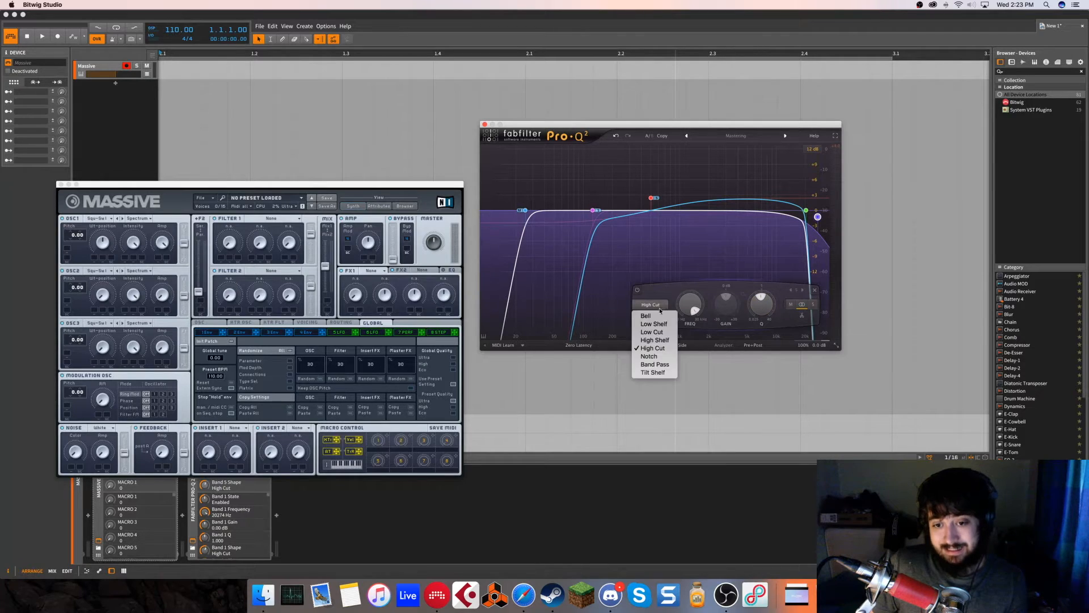
left_click(659, 340)
left_click(651, 305)
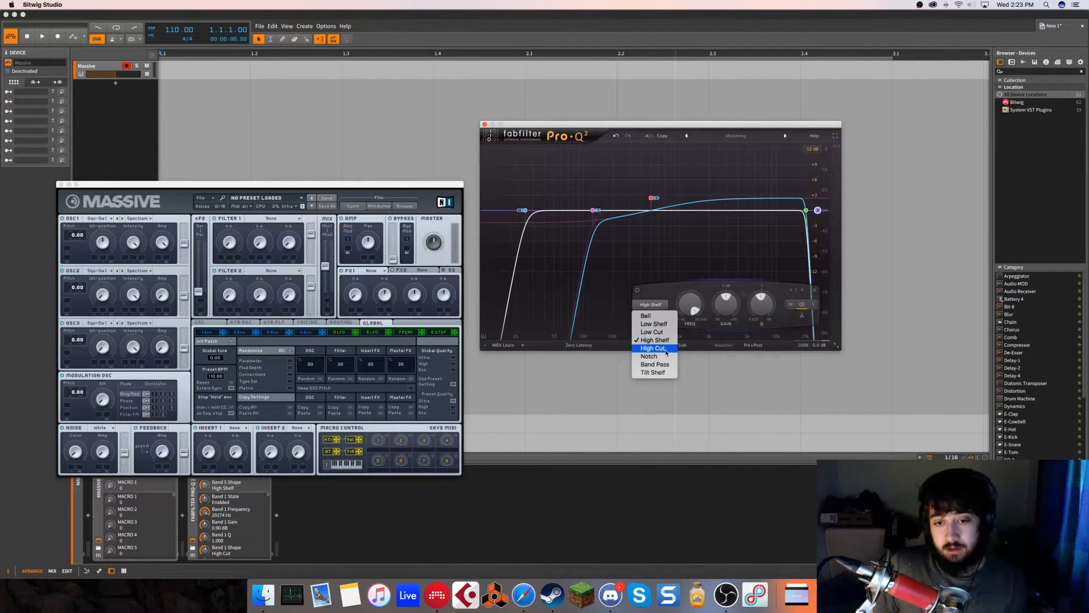
left_click(646, 316)
Move the new bell to 30000 Hz, narrow it to a Q of about 9.6, and delete it after trying a lower-frequency boost.
mouse_move(817, 212)
left_mouse_down()
mouse_move(816, 233)
mouse_move(812, 198)
mouse_move(824, 212)
left_mouse_up()
scroll(817, 233, "up", 4)
scroll(817, 233, "up", 5)
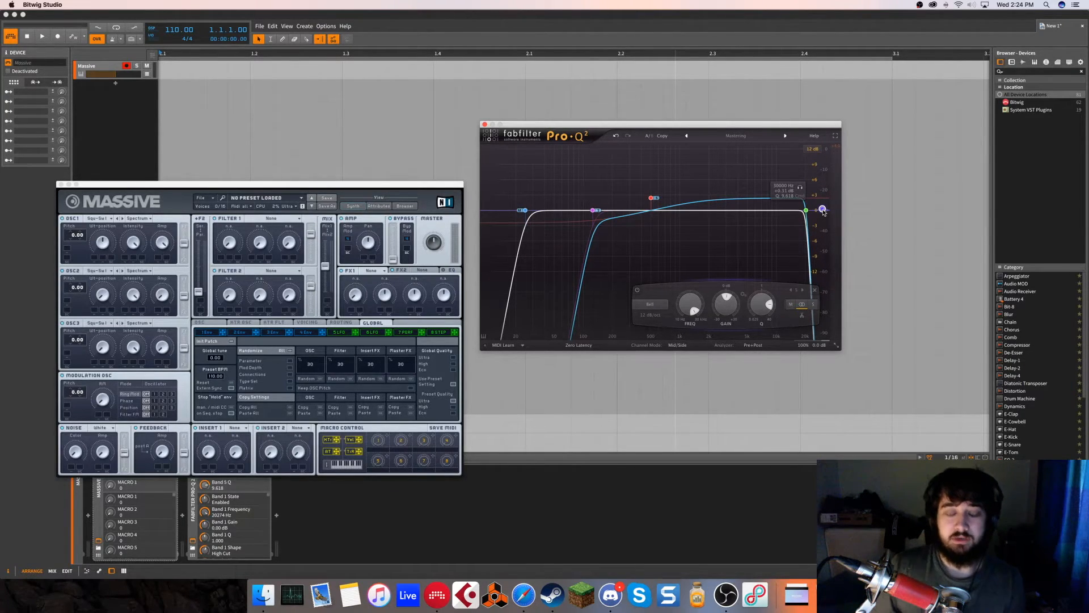
left_click_drag(824, 211, 751, 175)
left_click(814, 291)
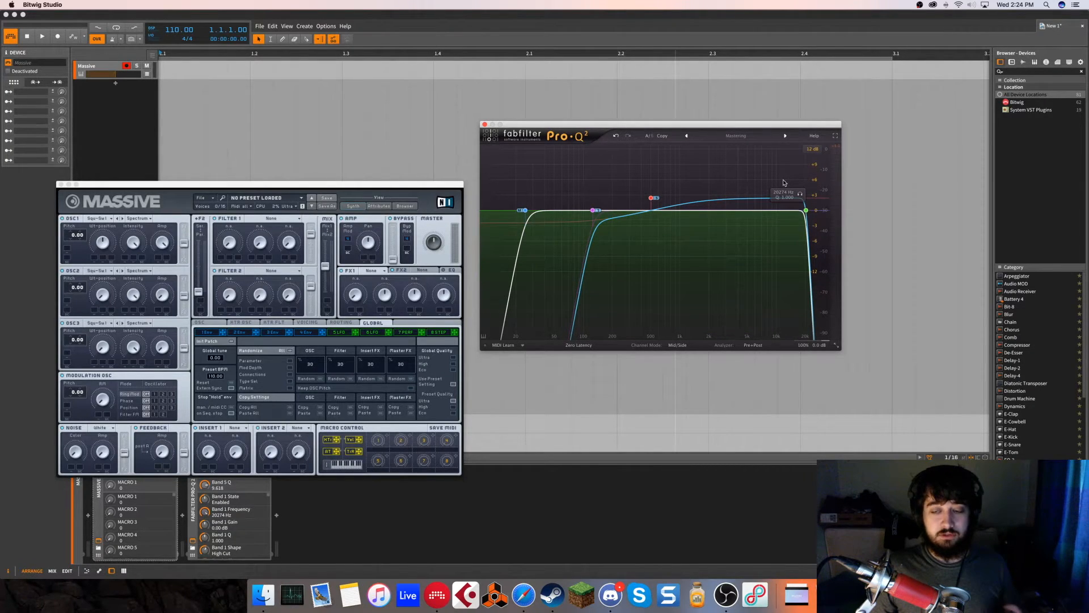
Reduce the high-cut band's slope to 72 dB/oct.
mouse_move(806, 211)
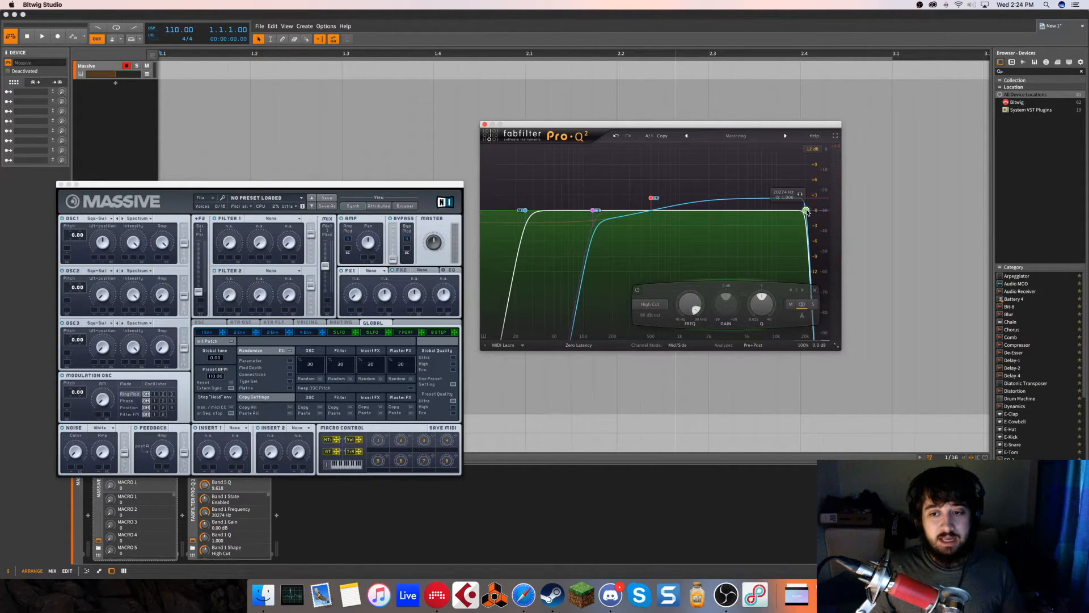
scroll(807, 212, "down", 1)
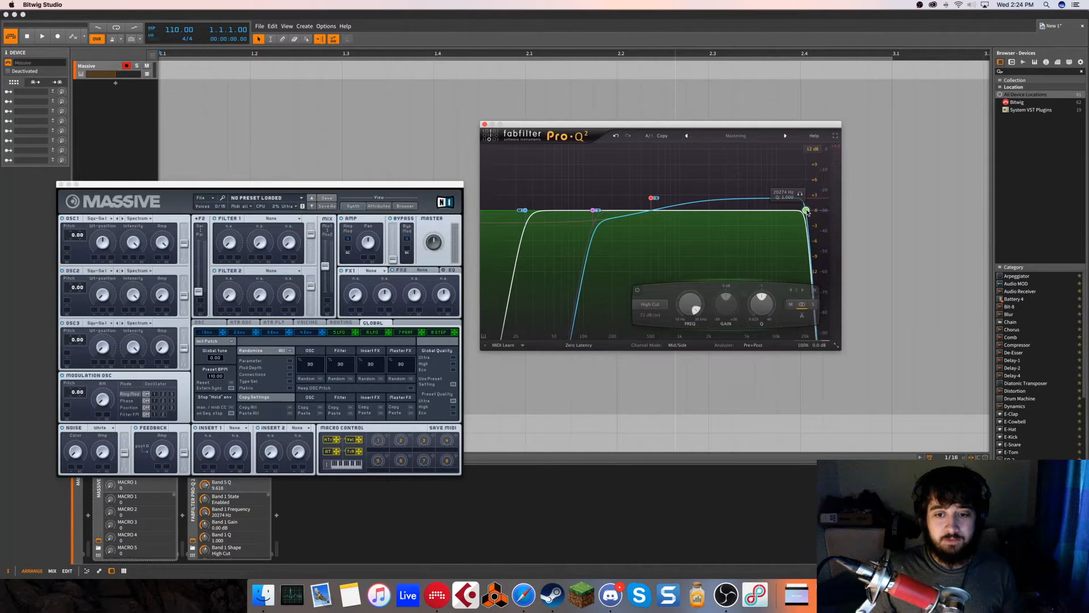
left_click(664, 431)
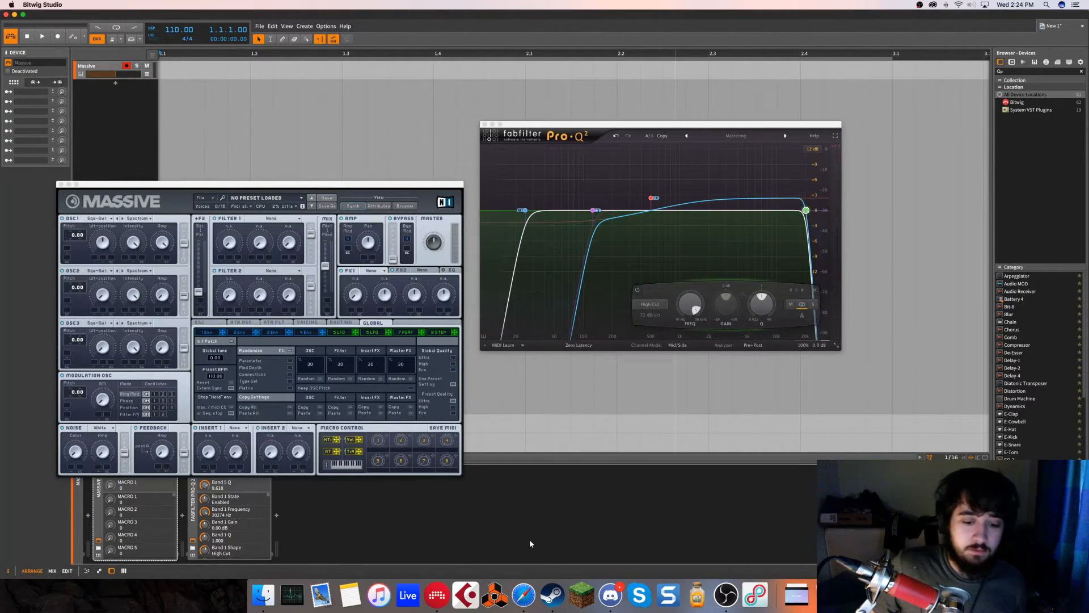
Set the high-cut band's frequency to 15000 Hz.
left_click(807, 211)
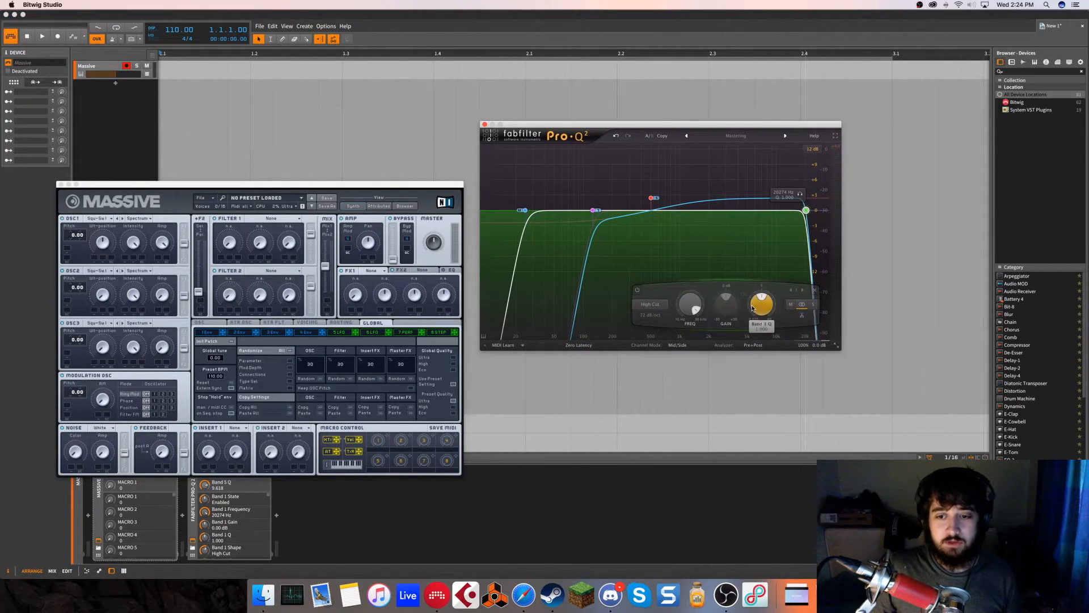
scroll(693, 302, "down", 1)
scroll(694, 302, "down", 1)
double_click(694, 302)
type("15")
key("Return")
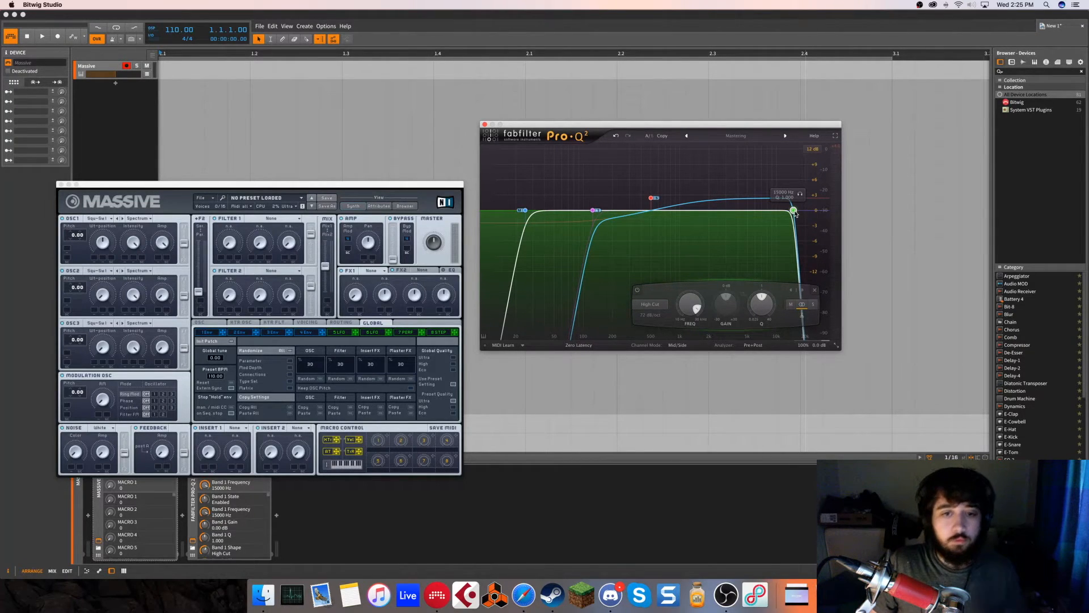
Inspect the settings of the side-channel tilt-shelf band.
left_click(651, 198)
left_click(548, 174)
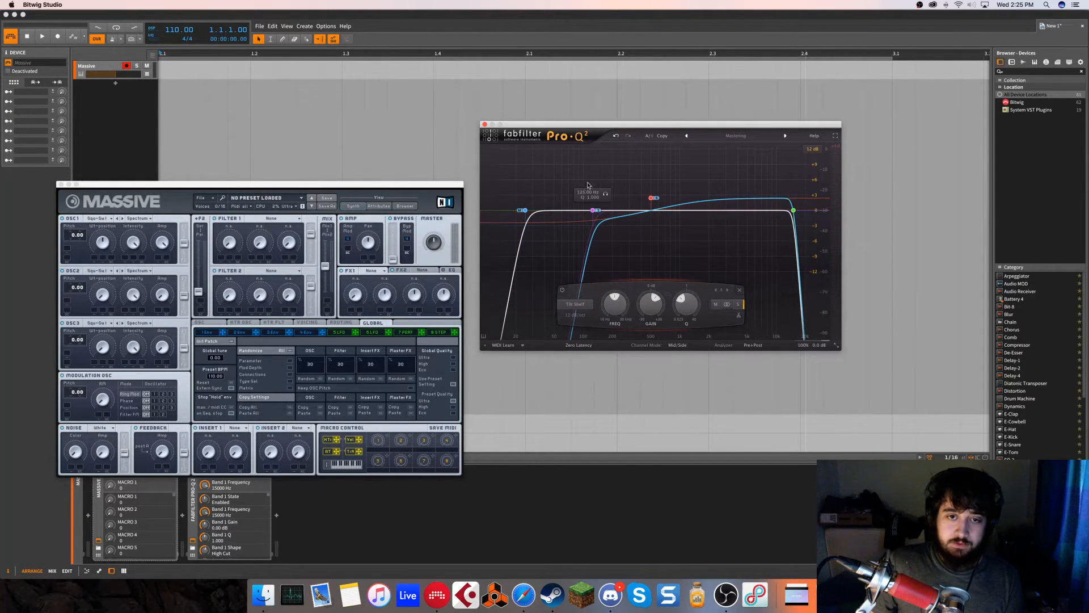
Inspect the mid low-cut, side low-cut and side tilt-shelf bands of the Mastering preset in turn.
left_click(525, 210)
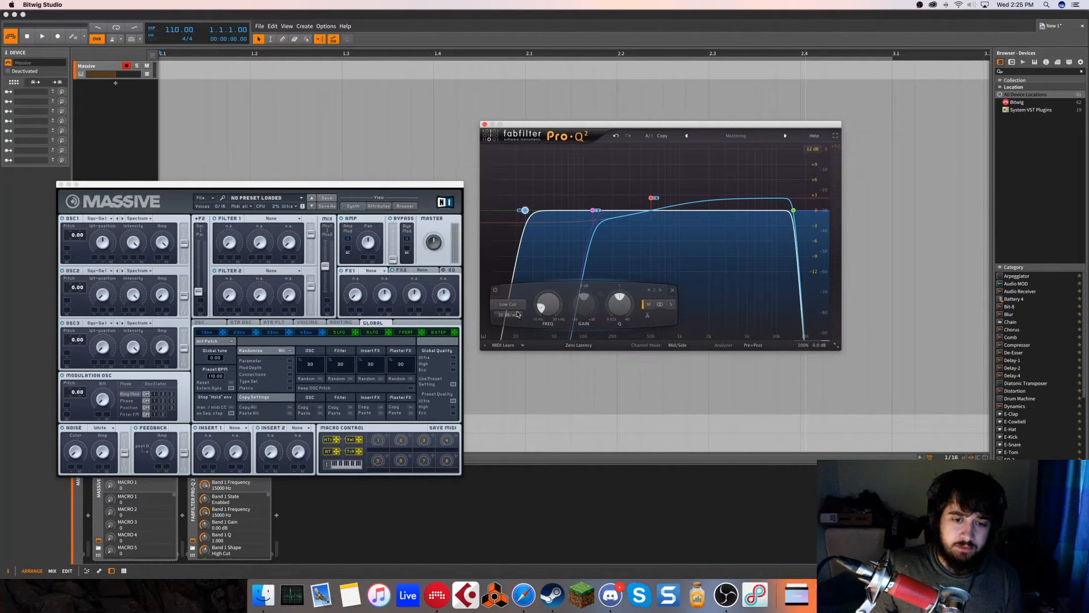
left_click(593, 210)
left_click_drag(617, 245, 517, 200)
scroll(511, 316, "down", 1)
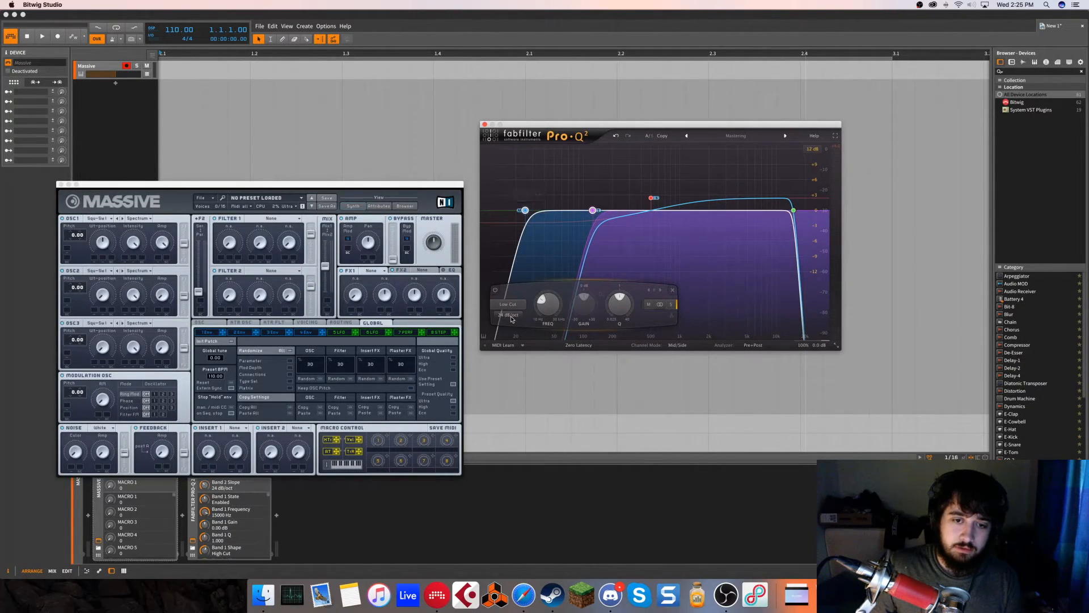
left_click(651, 198)
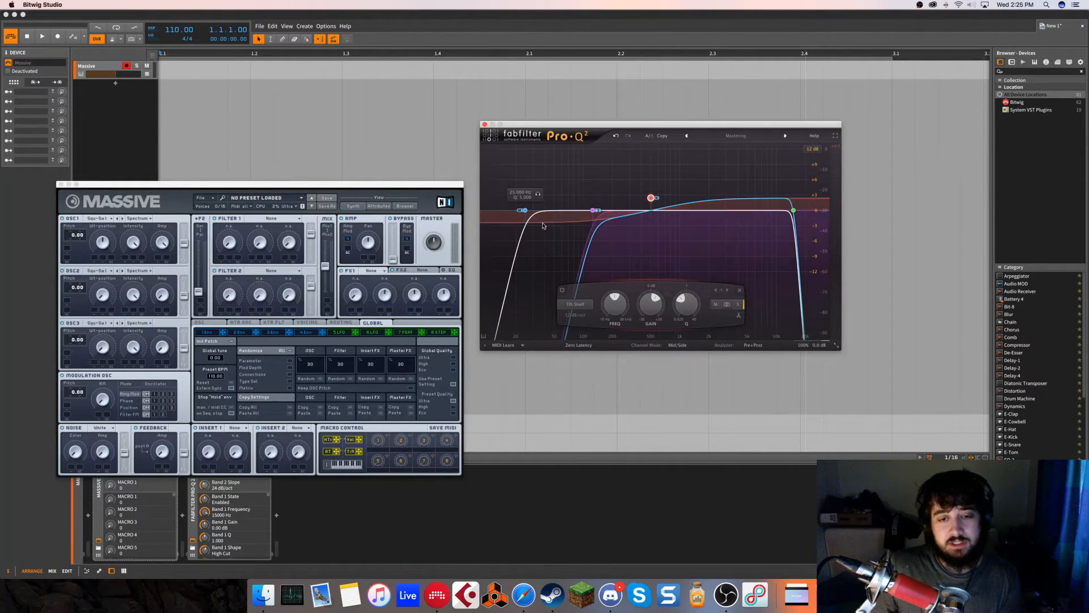
Deselect the bands and view the available processing modes, including Natural Phase and Linear Phase.
left_click(585, 217)
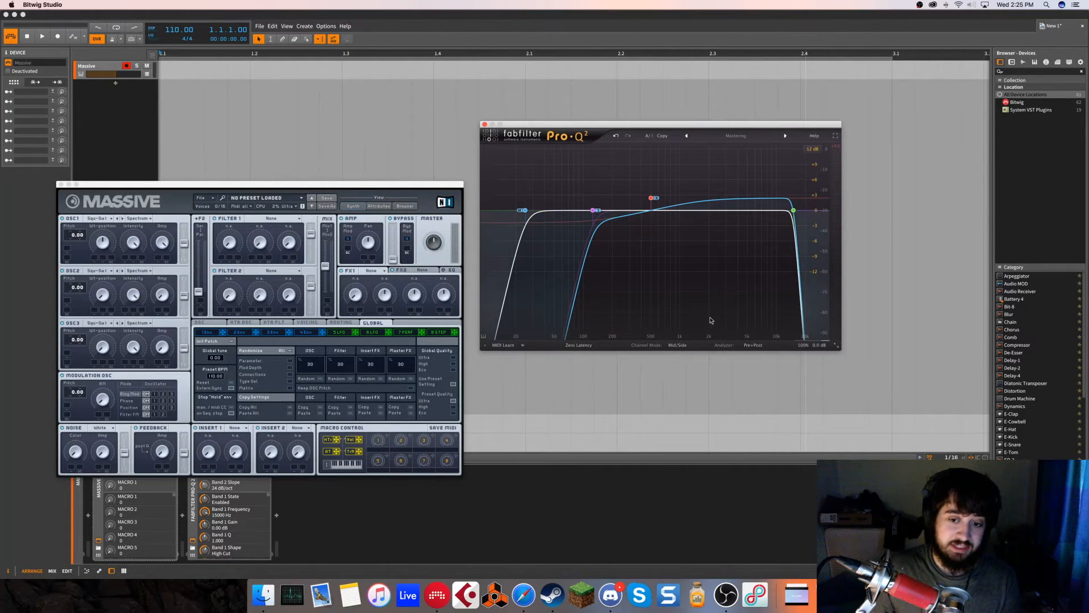
left_click(578, 346)
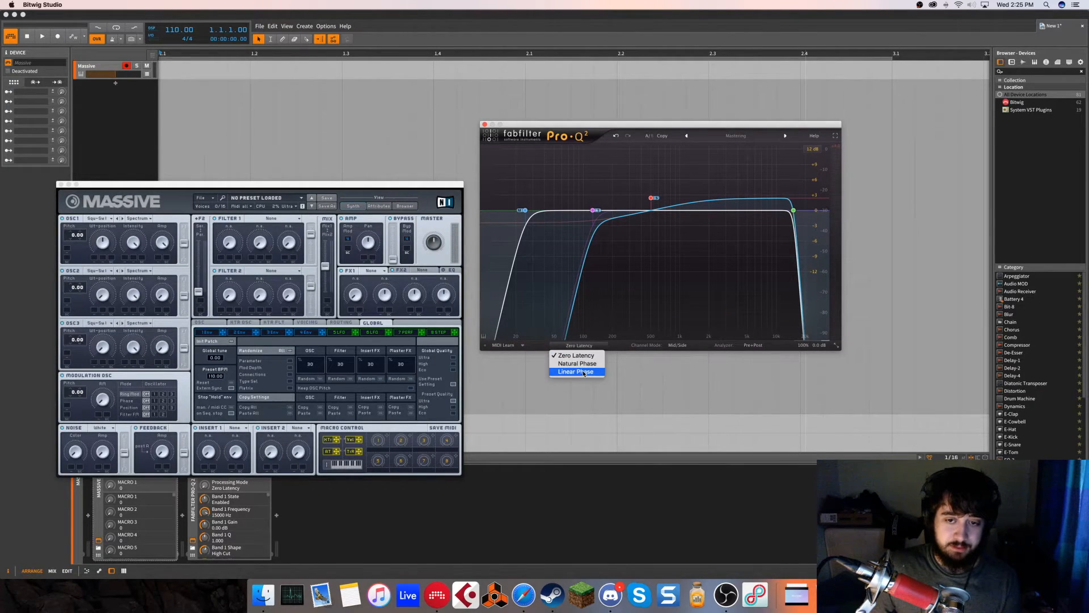
left_click(634, 283)
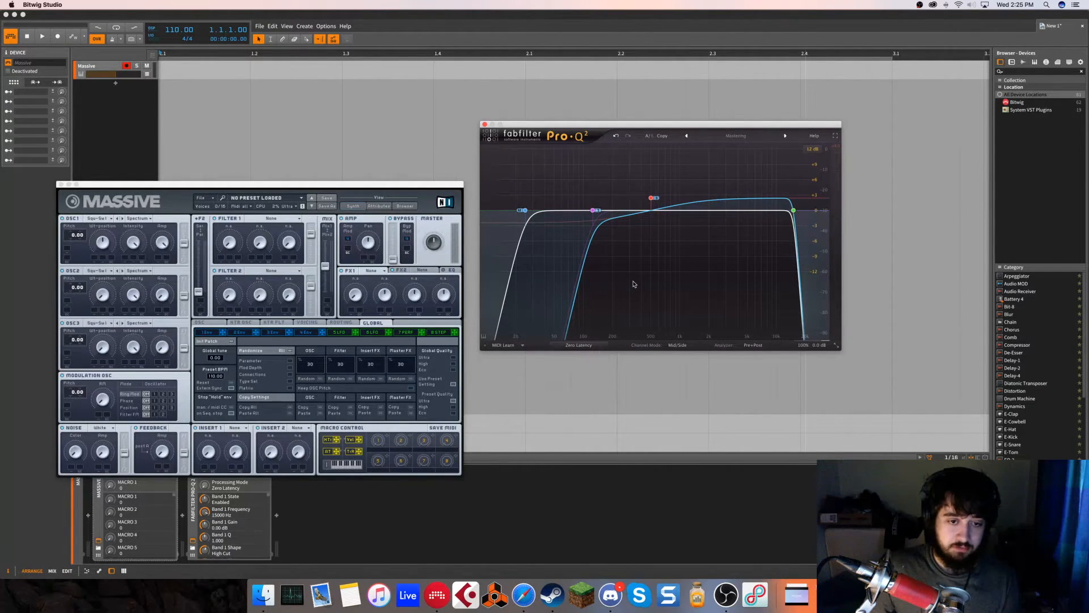
Arm MIDI Learn for the mid low-cut band's frequency, exit the mode, and step to the high-cut band.
left_click(504, 345)
left_click(510, 348)
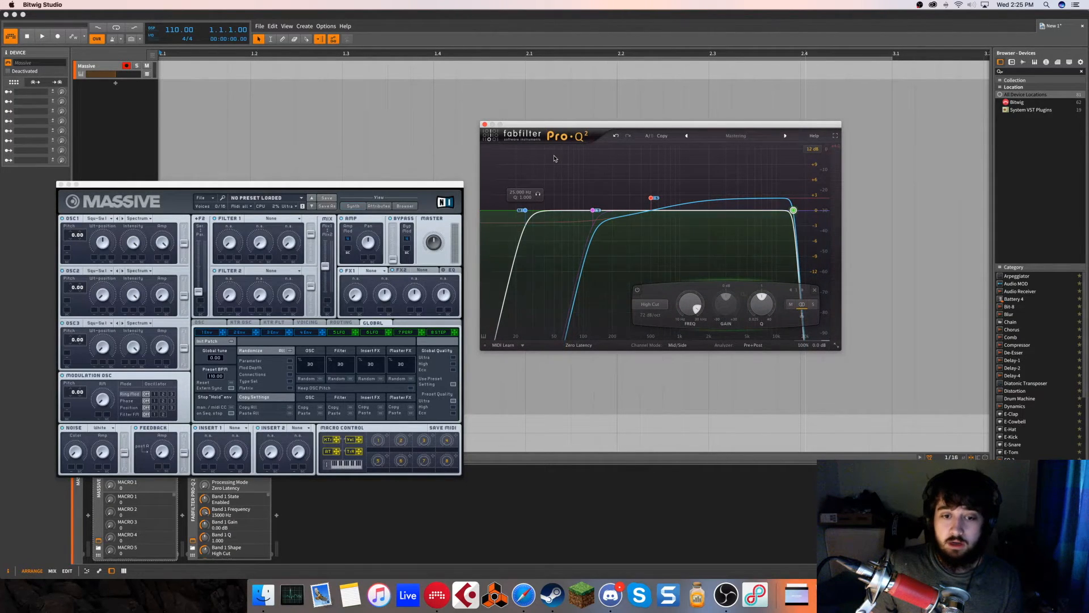
left_click(510, 345)
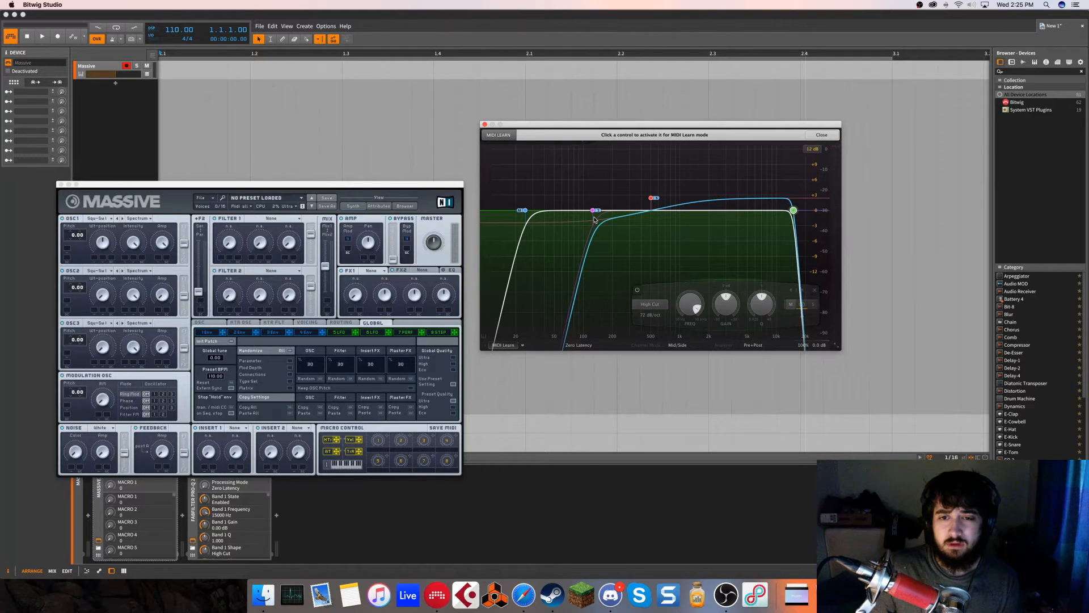
left_click(526, 211)
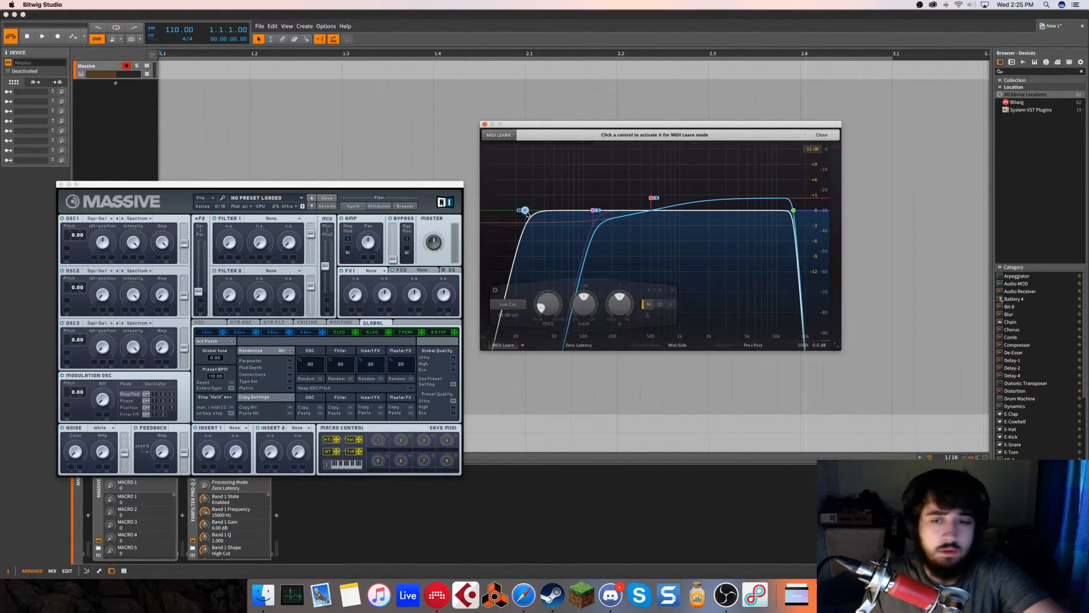
left_click(558, 305)
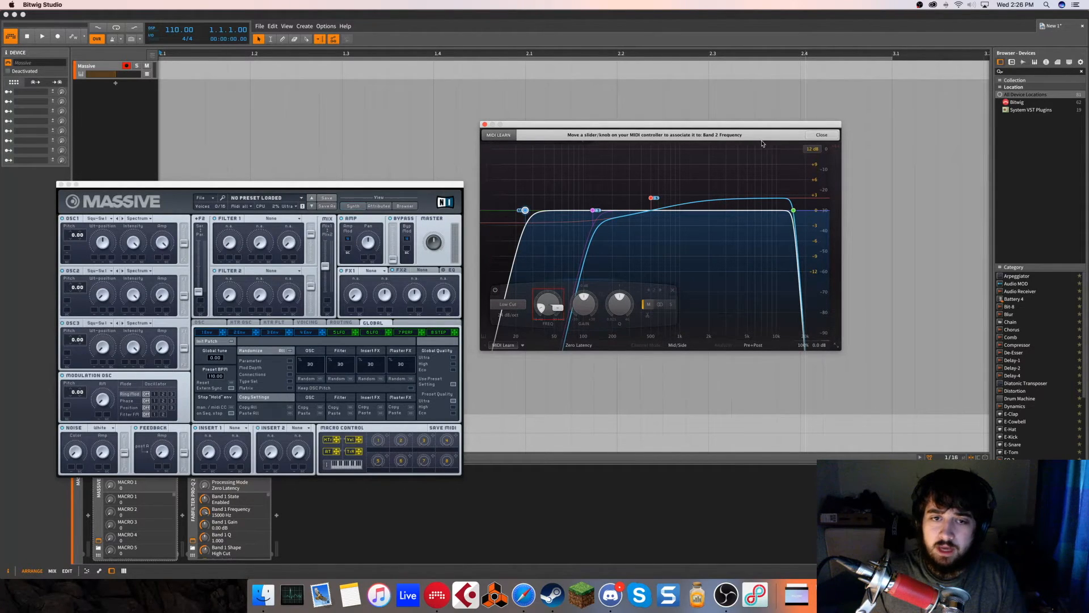
left_click(822, 135)
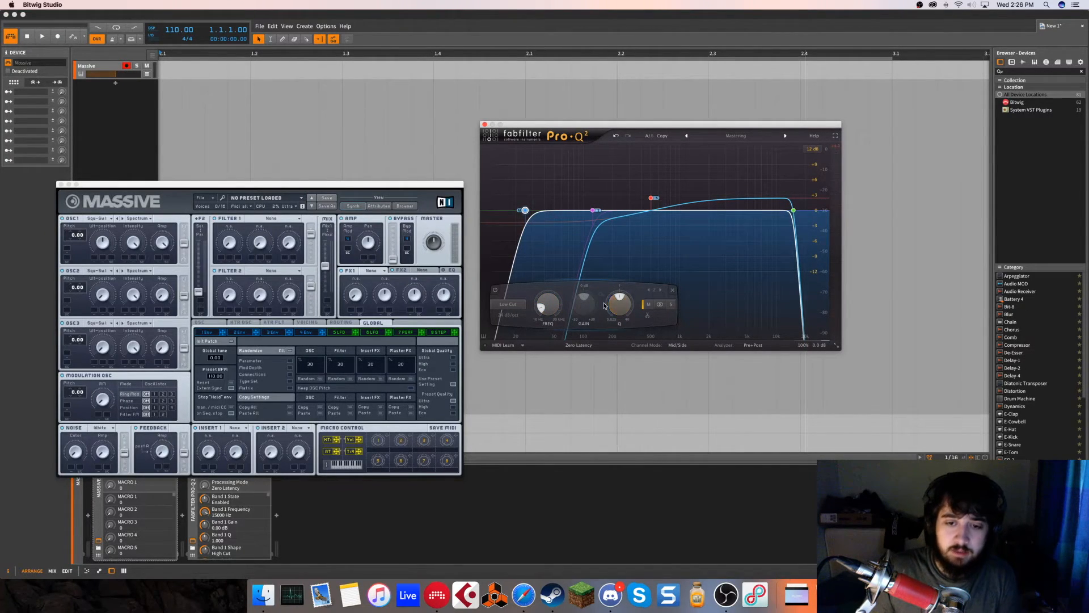
left_click(650, 291)
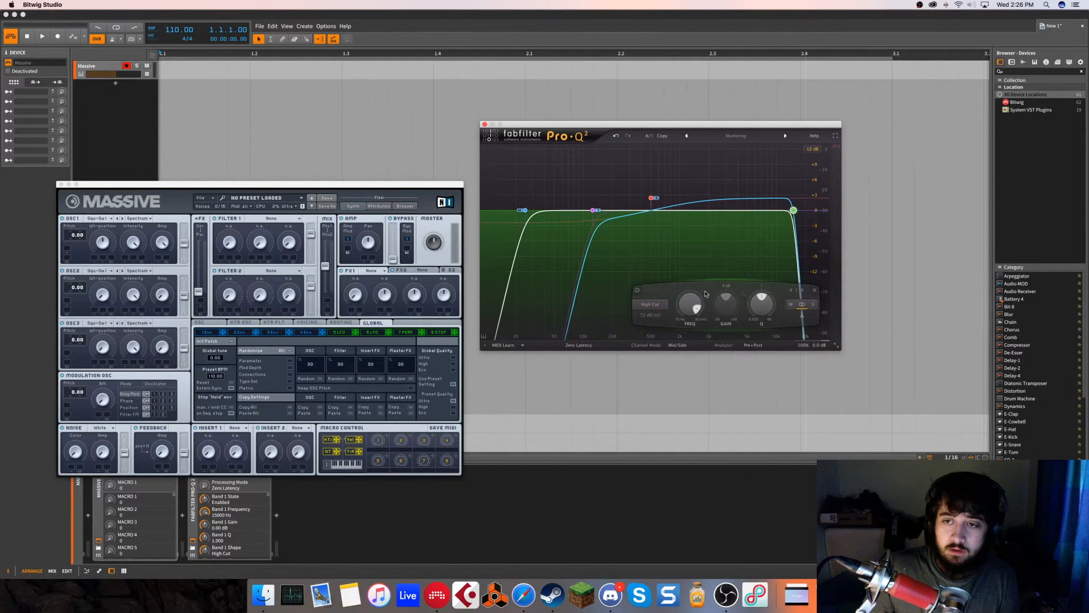
Try display ranges of 30 dB, 12 dB, 6 dB and 3 dB, and leave the range at 6 dB.
left_click(813, 149)
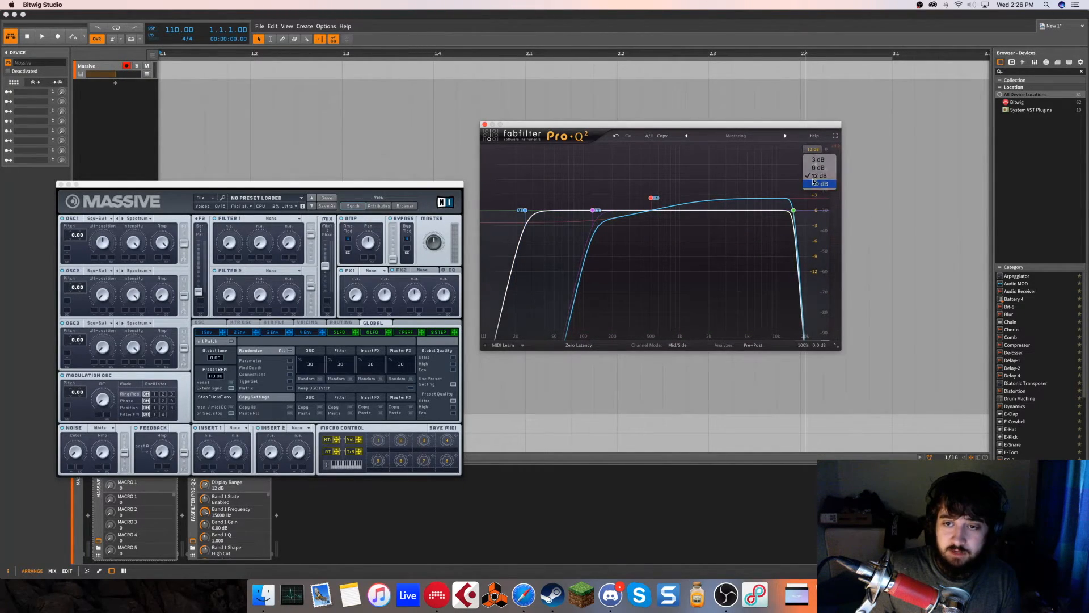
left_click(812, 175)
left_click(813, 149)
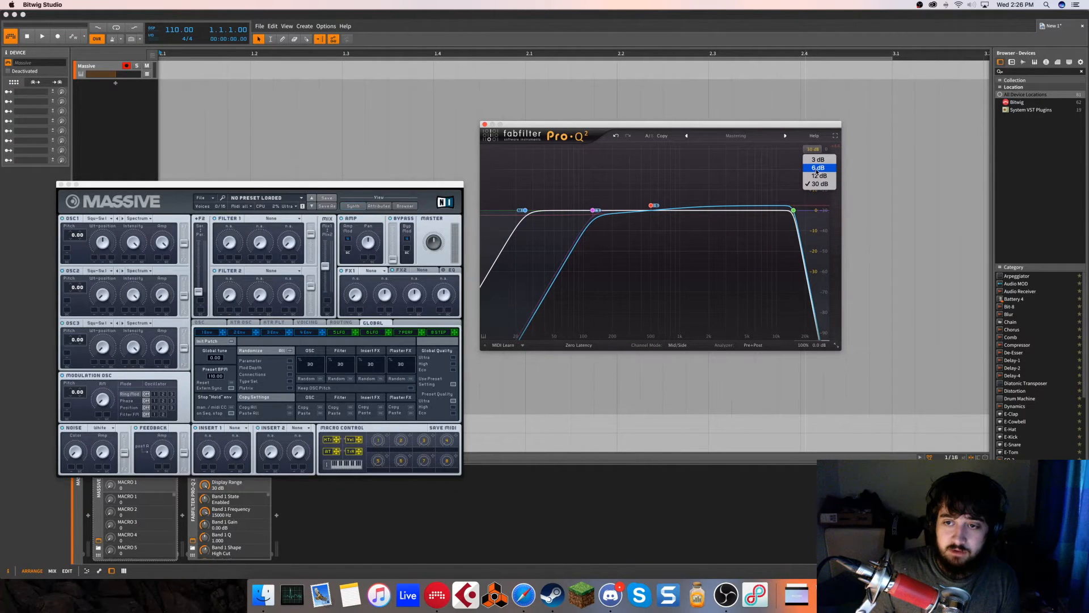
left_click(819, 176)
left_click(812, 148)
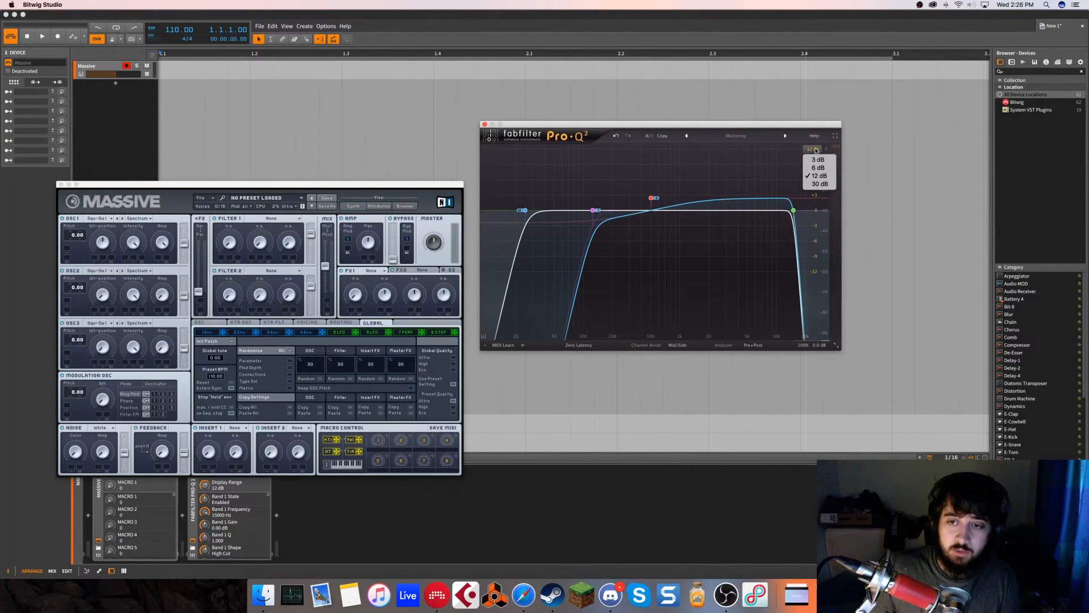
left_click(818, 168)
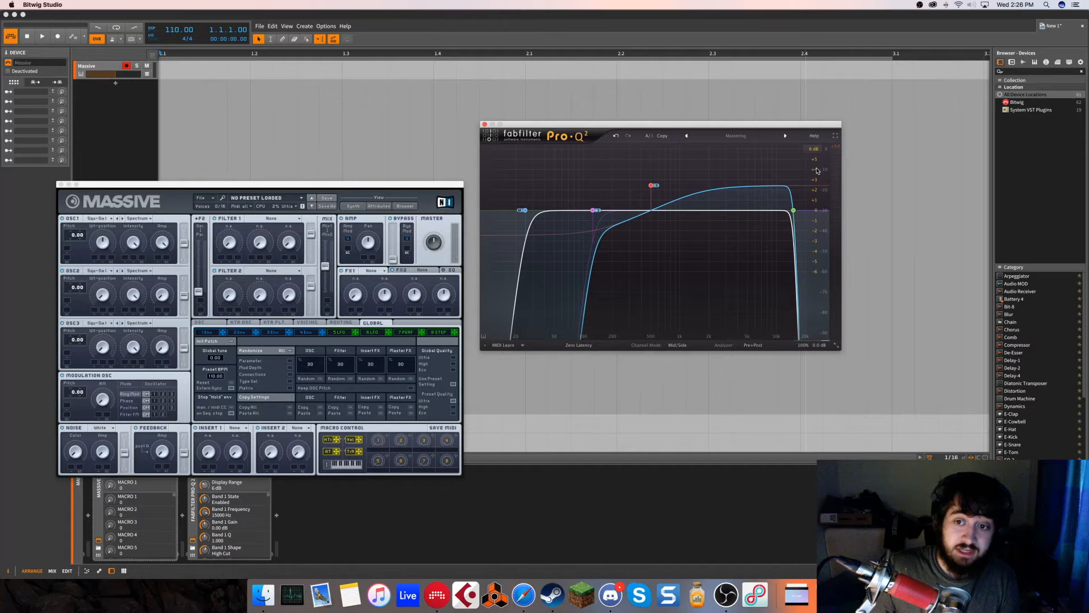
left_click(812, 149)
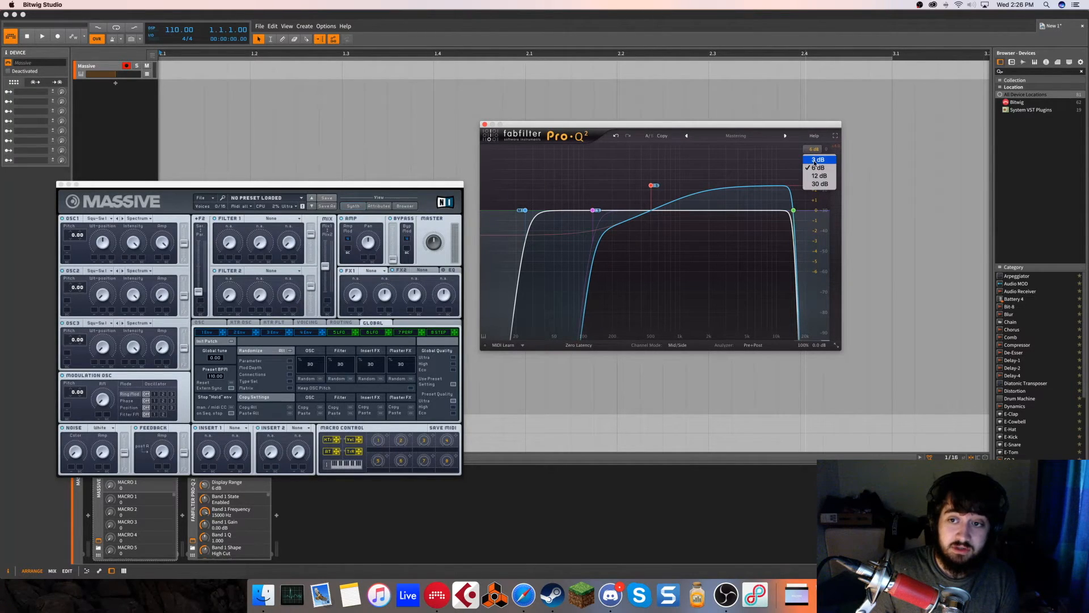
left_click(814, 162)
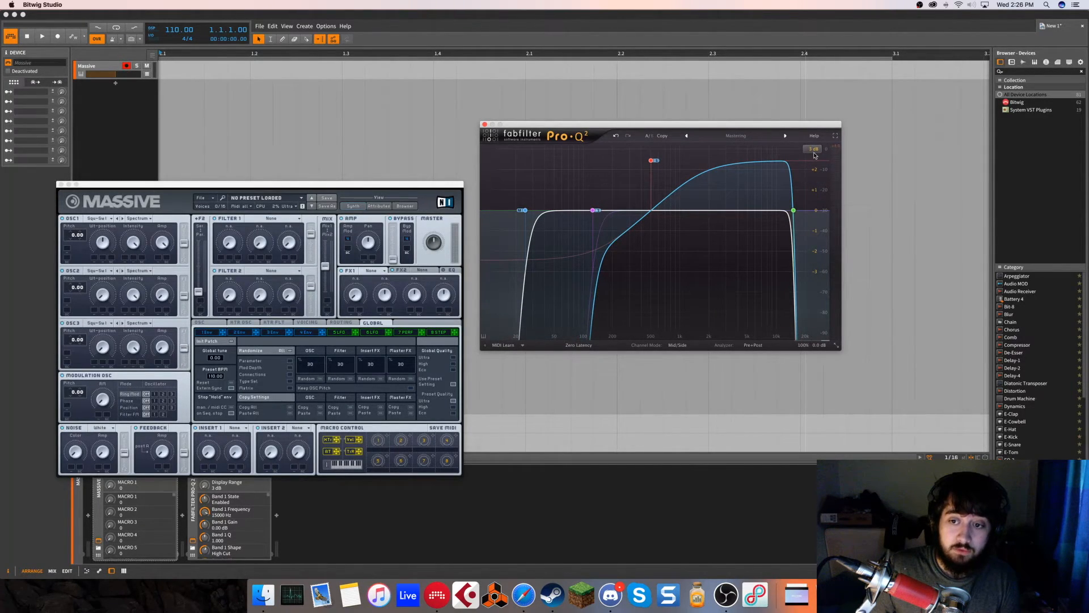
left_click(814, 149)
left_click(816, 169)
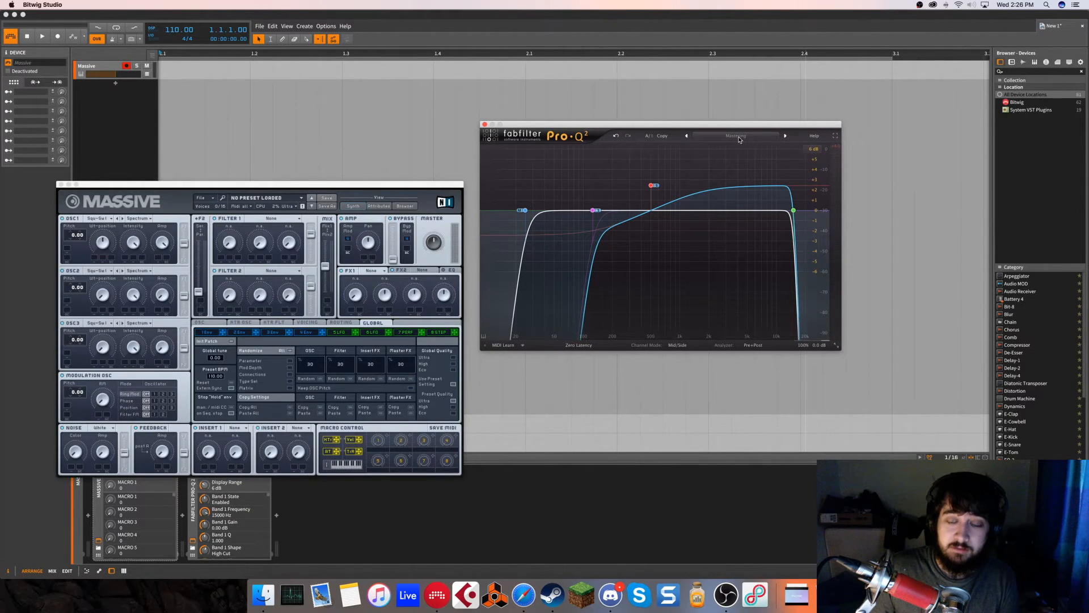
Delete all the bands and save the empty setup over the existing Default Setting preset.
left_click_drag(804, 169, 432, 302)
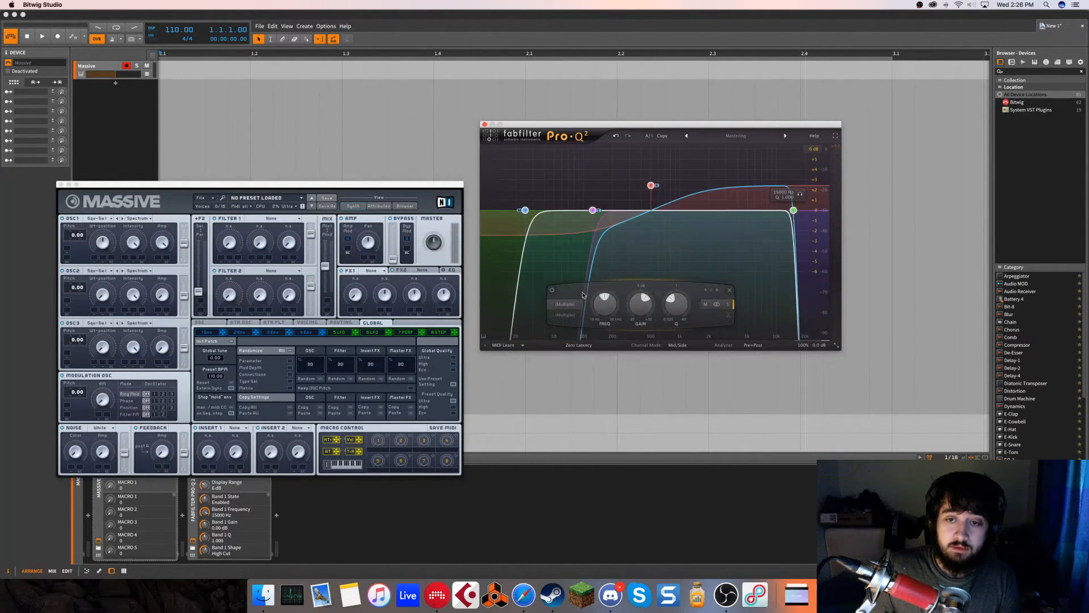
left_click(730, 292)
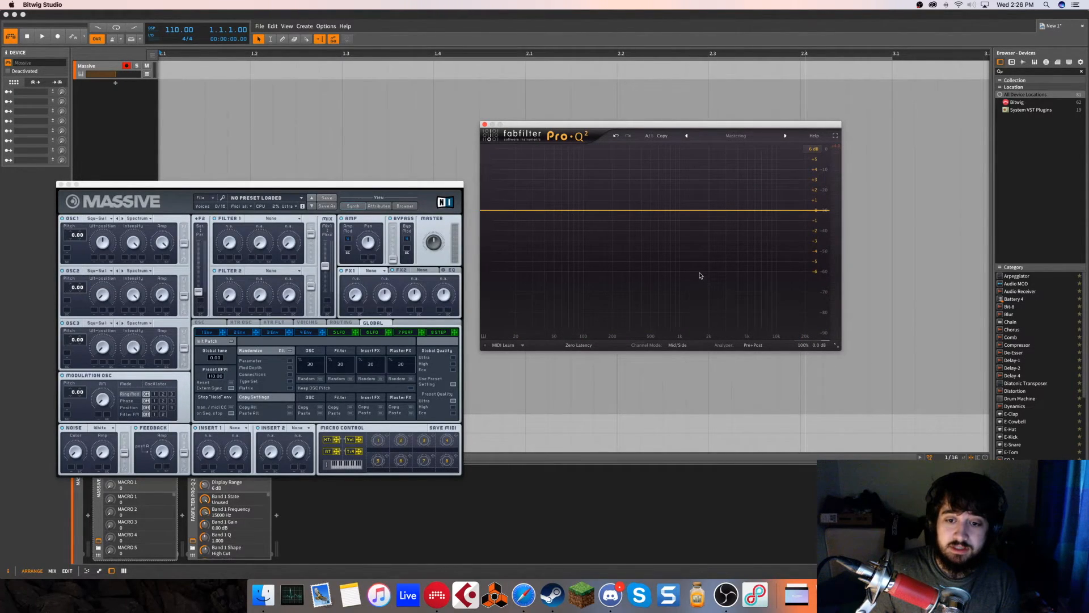
left_click(732, 137)
left_click(722, 353)
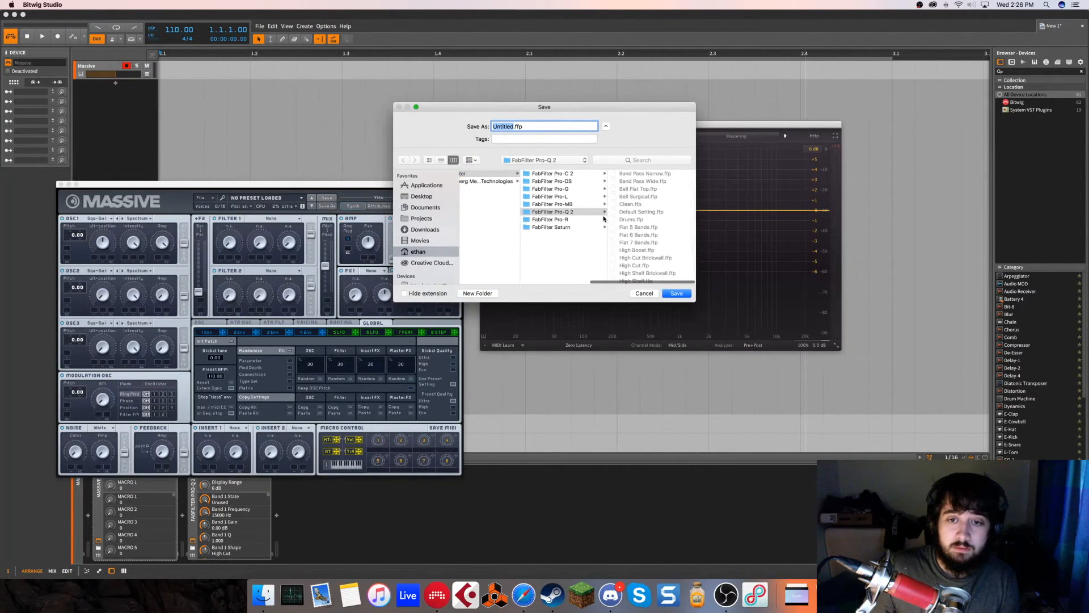
scroll(639, 258, "down", 5)
scroll(641, 214, "up", 5)
left_click(641, 214)
left_click(678, 294)
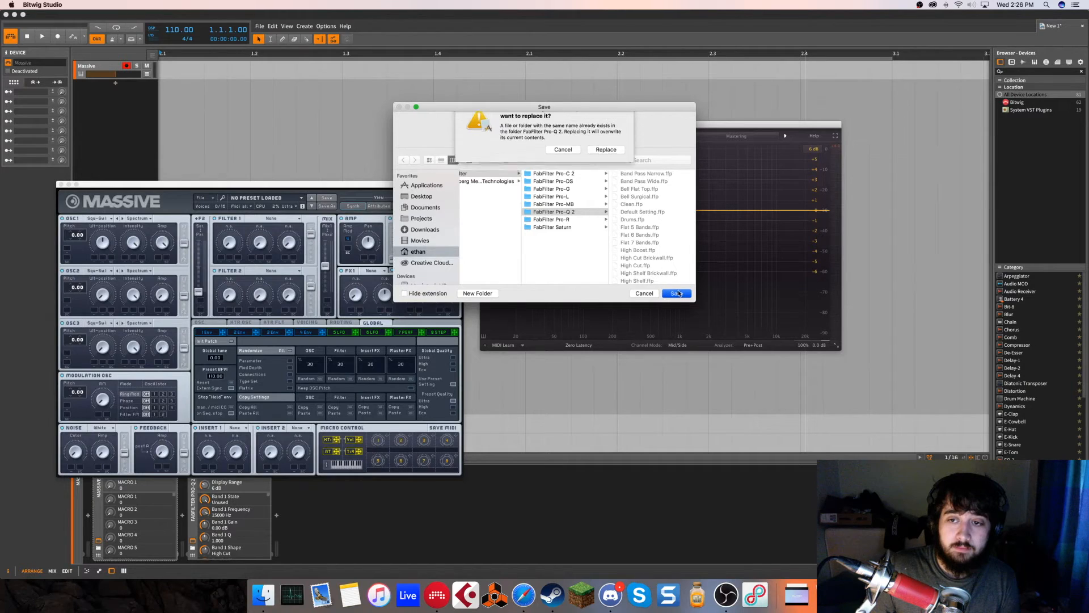
left_click(605, 164)
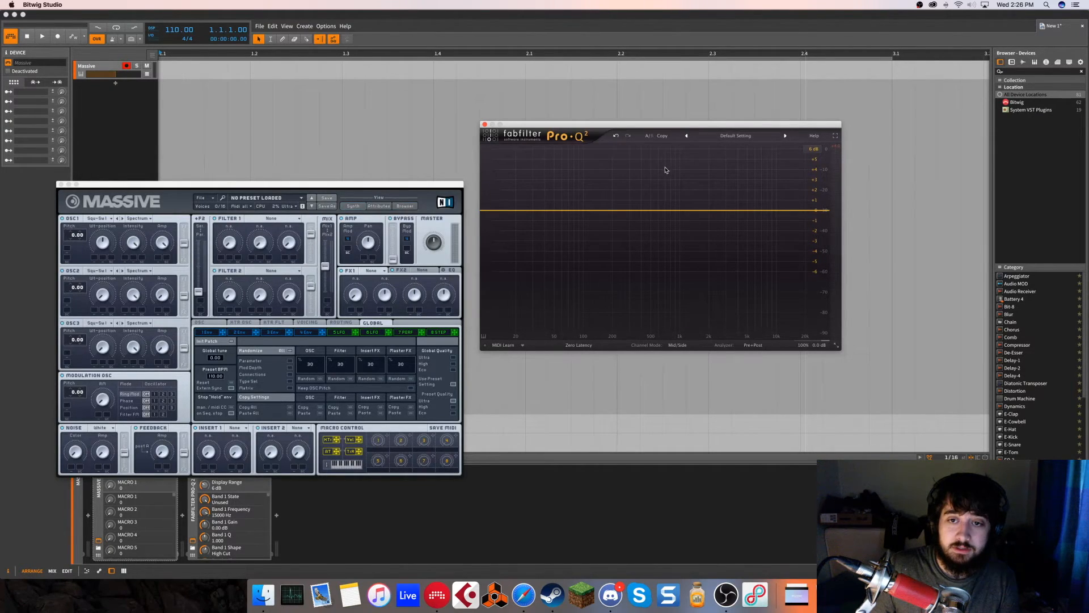
Load the Bell Flat Top preset and switch back to the saved Default Setting preset.
left_click(687, 136)
left_click(785, 136)
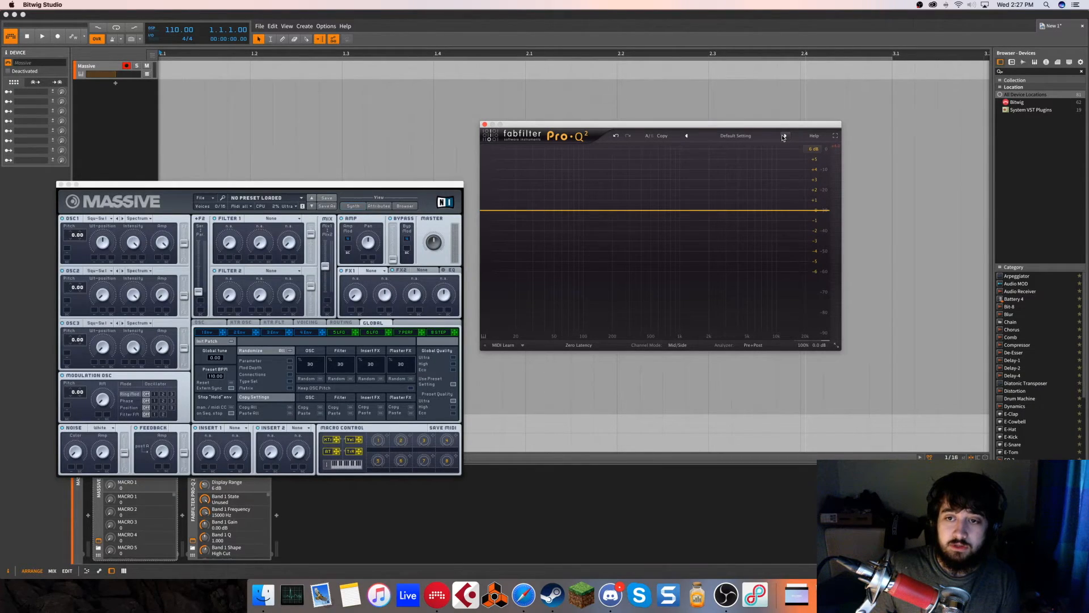
left_click(760, 136)
left_click(728, 137)
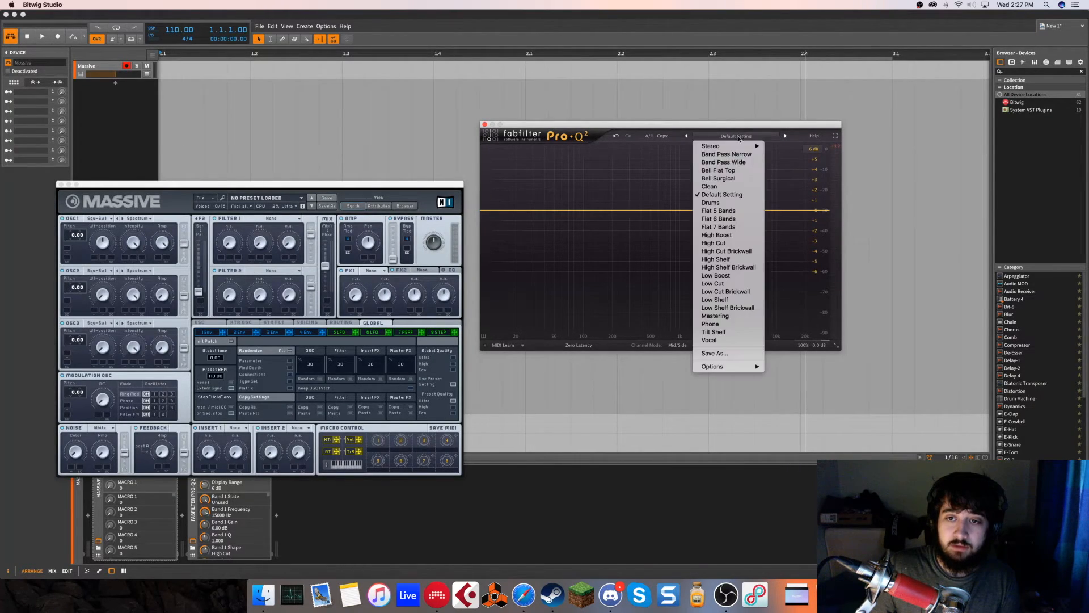
left_click(730, 170)
left_click(738, 137)
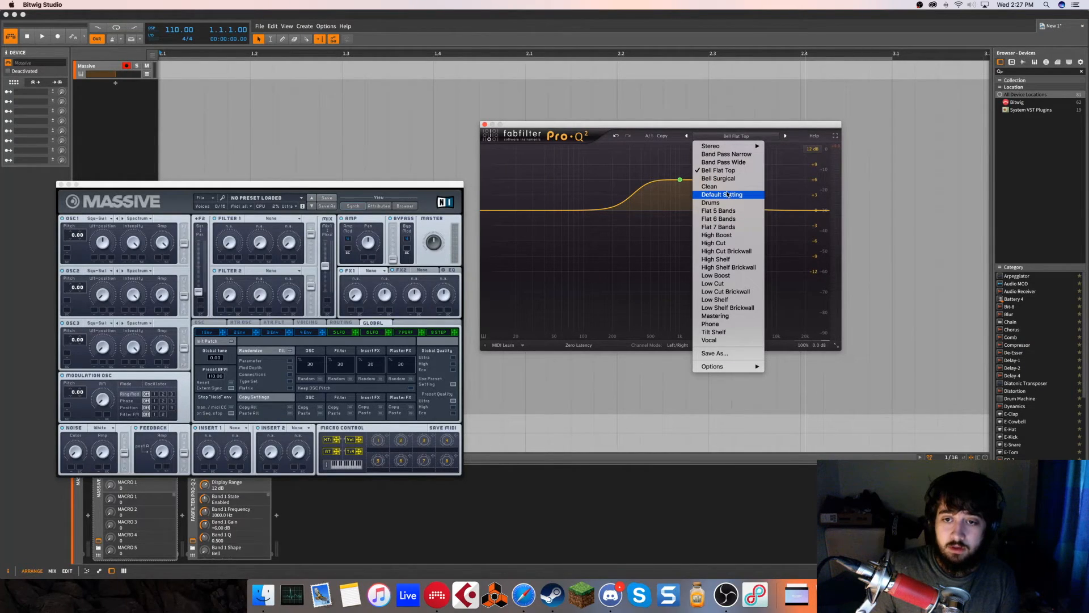
left_click(728, 195)
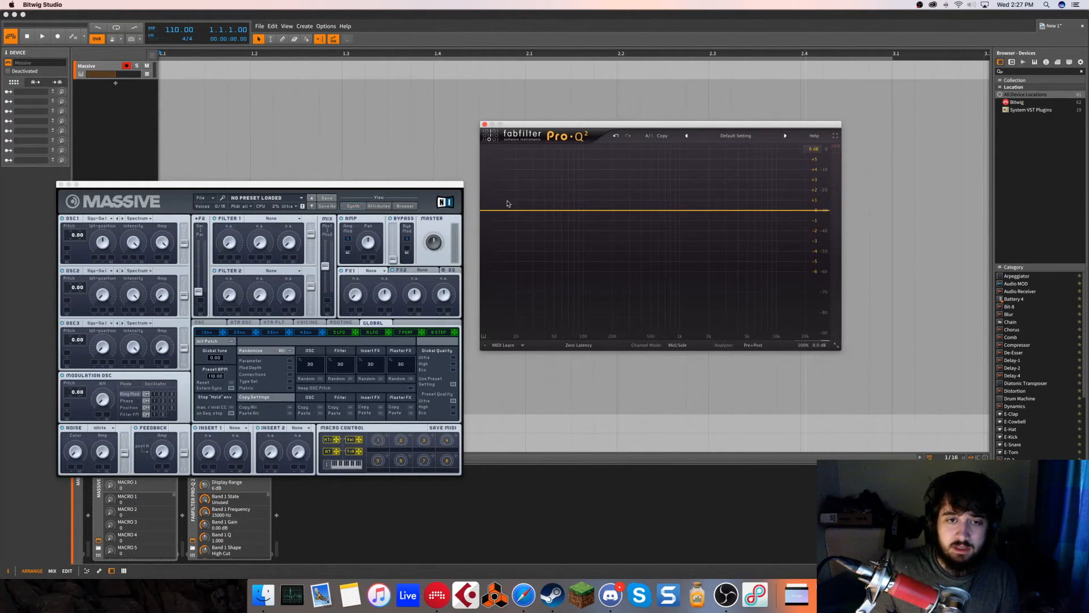
Add and delete a low-frequency band, and try a bell at about 3146 Hz with +4.49 dB and Q 2.784 before deleting it.
left_click_drag(517, 211, 555, 253)
left_click(673, 290)
left_click_drag(740, 211, 757, 157)
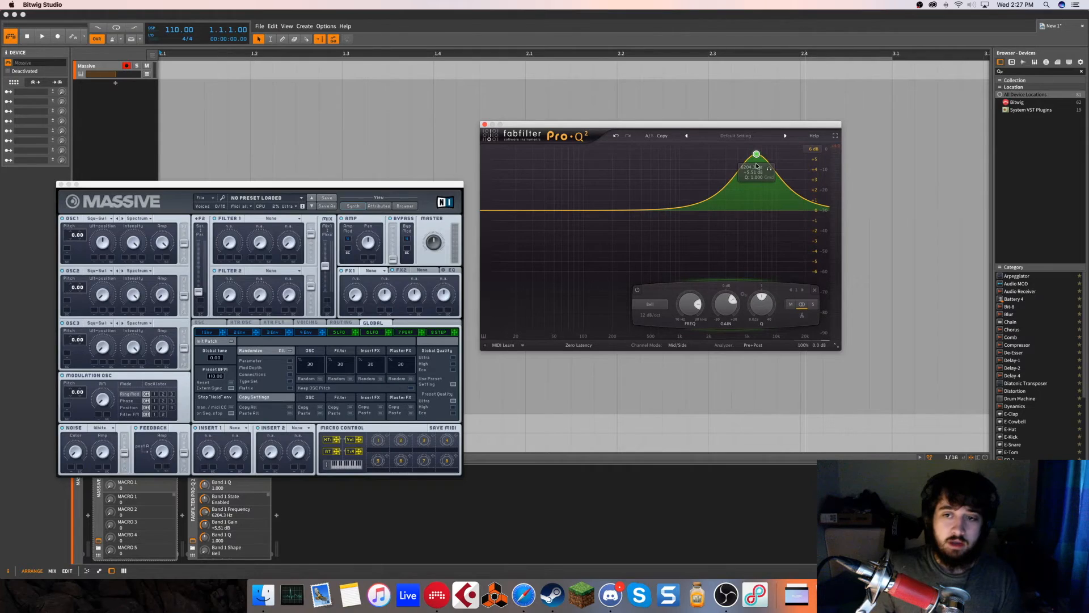
left_click_drag(756, 155, 728, 165)
scroll(735, 156, "up", 5)
scroll(735, 157, "down", 5)
scroll(728, 165, "up", 5)
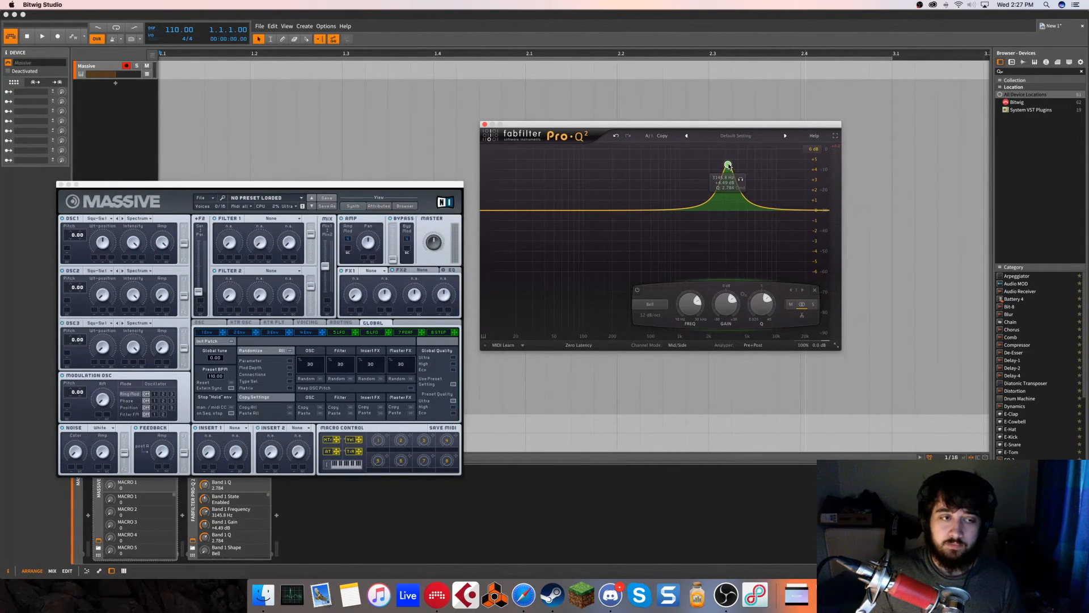
left_click(815, 292)
Add a low-cut band, steepen its slope, and place it at about 81.5 Hz.
left_click_drag(510, 212, 586, 209)
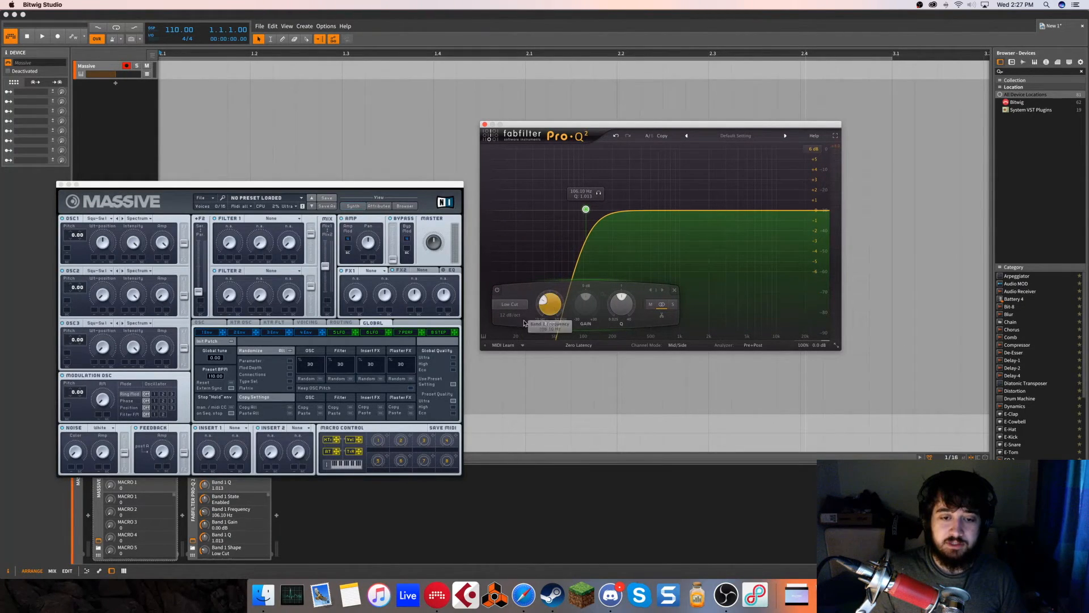
scroll(510, 315, "up", 2)
mouse_move(584, 210)
left_mouse_down()
mouse_move(684, 211)
mouse_move(575, 208)
left_mouse_up()
Shrink the plugin window to Small, restore it to Medium, and delete the low-cut band.
left_click(835, 346)
left_click(848, 359)
left_click(780, 320)
left_click(801, 342)
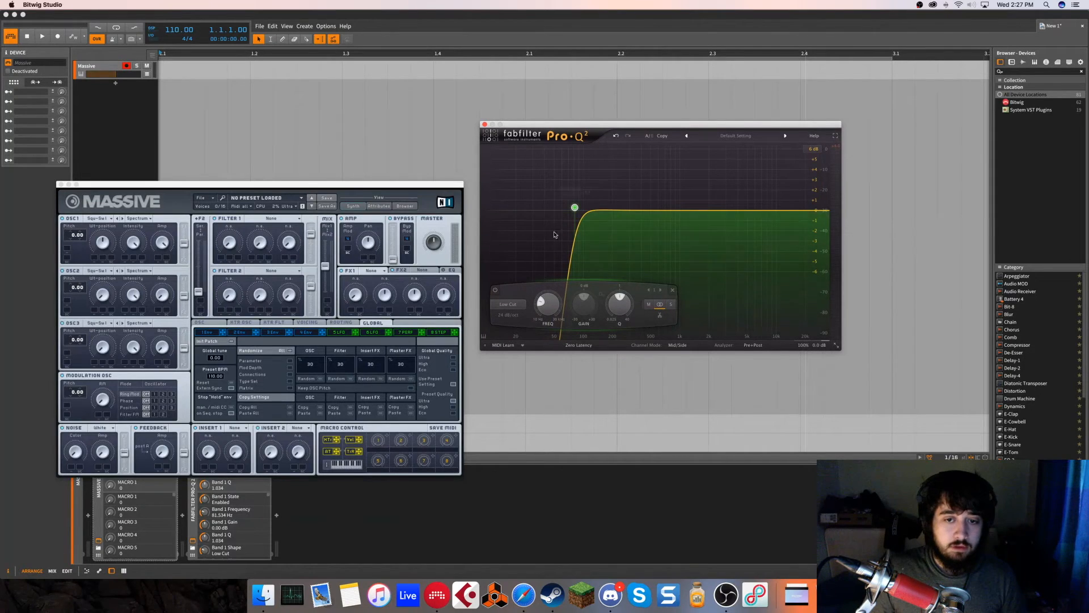
left_click(672, 291)
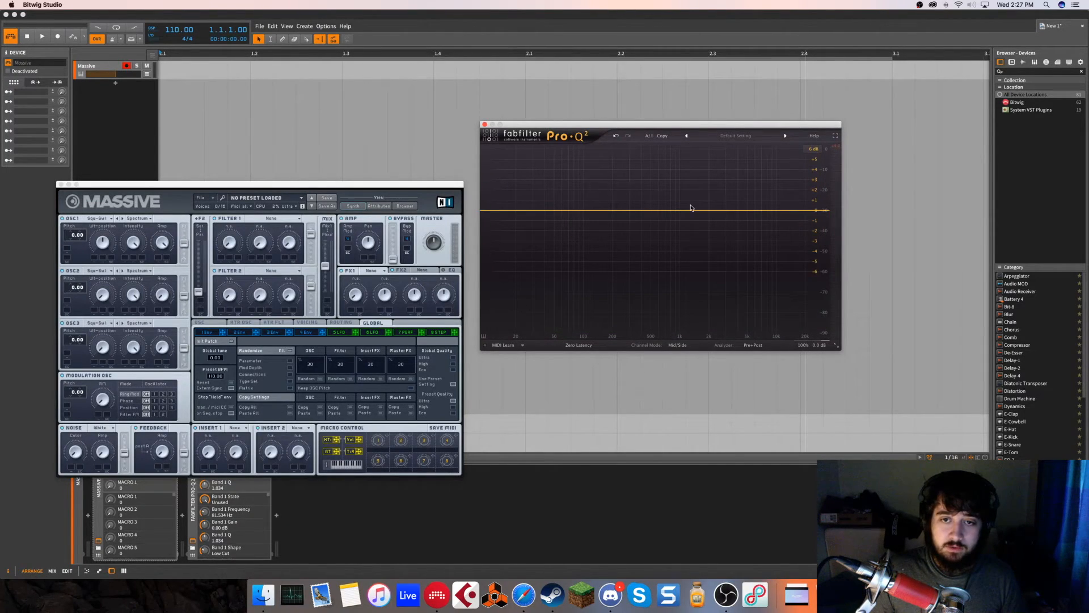
View the plugin window's size options.
left_click(837, 346)
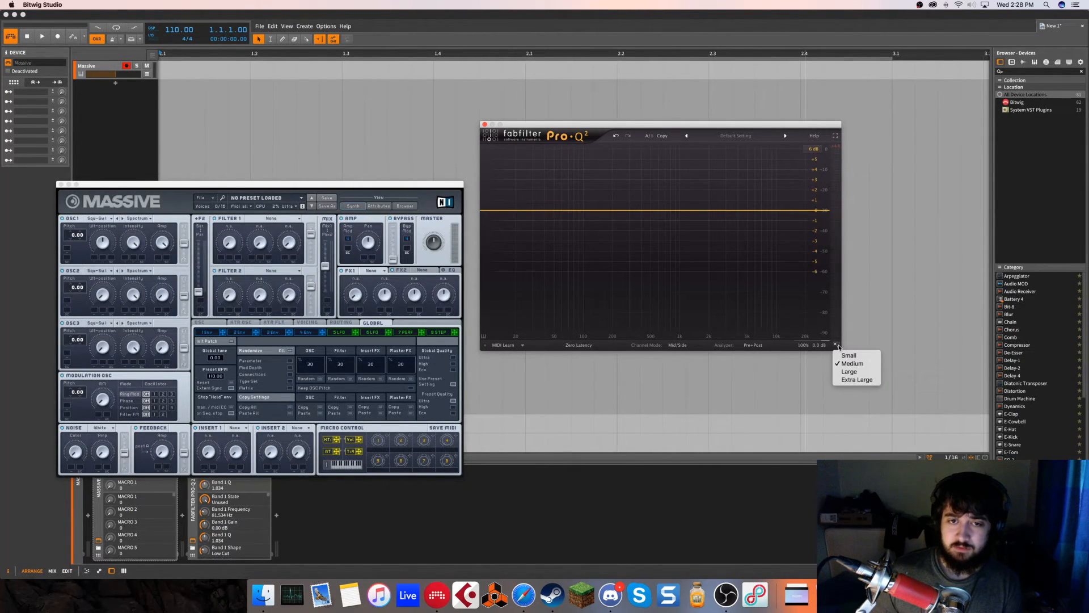
left_click(845, 354)
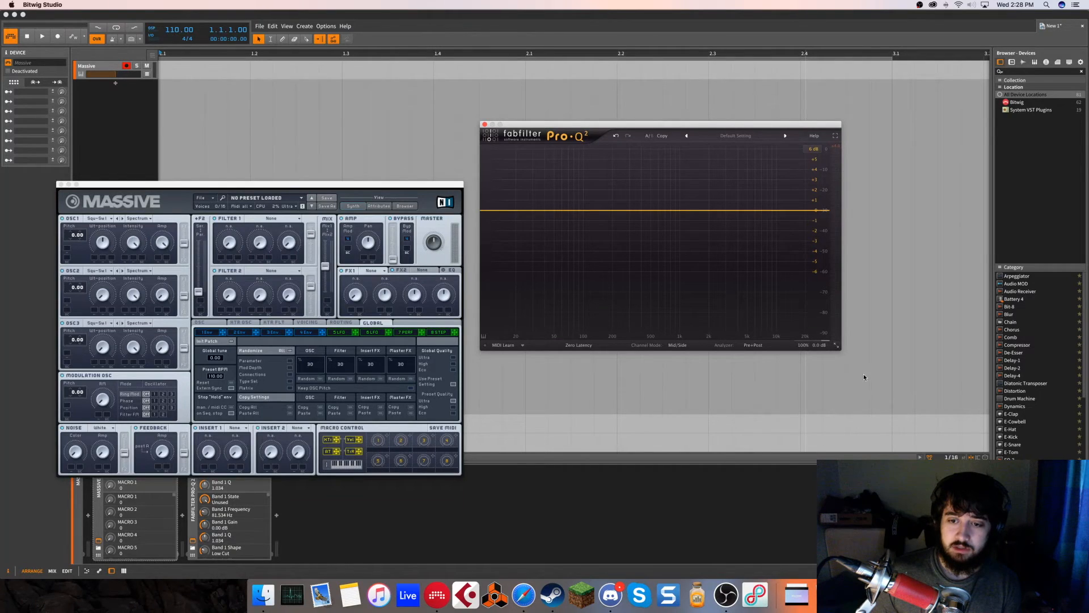
Open the analyzer settings and examine the tilt, range, resolution and speed options.
left_click(769, 347)
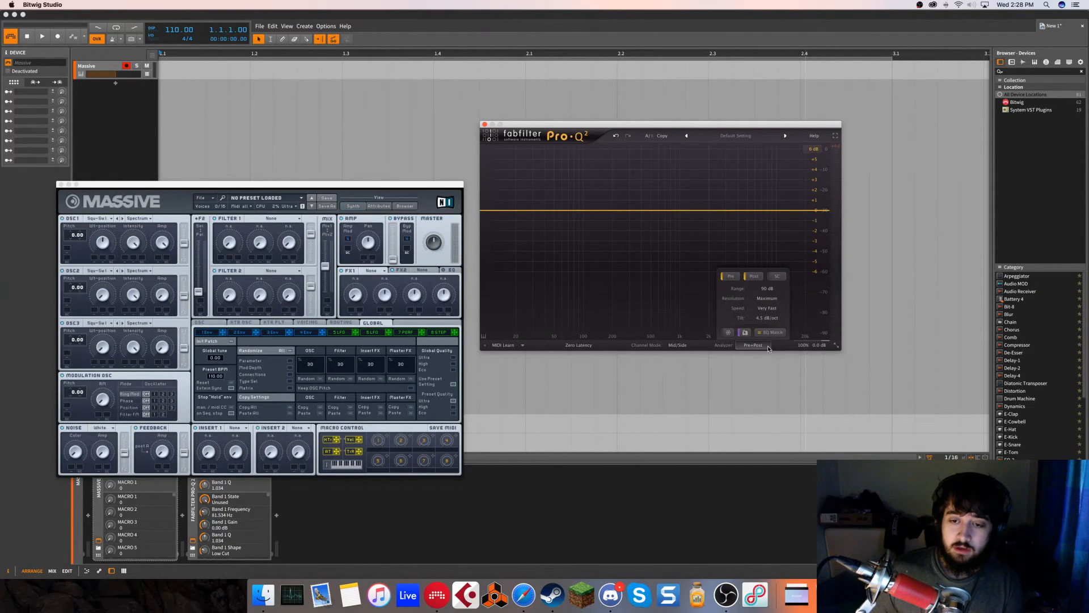
left_click(772, 319)
left_click(773, 319)
left_click(772, 321)
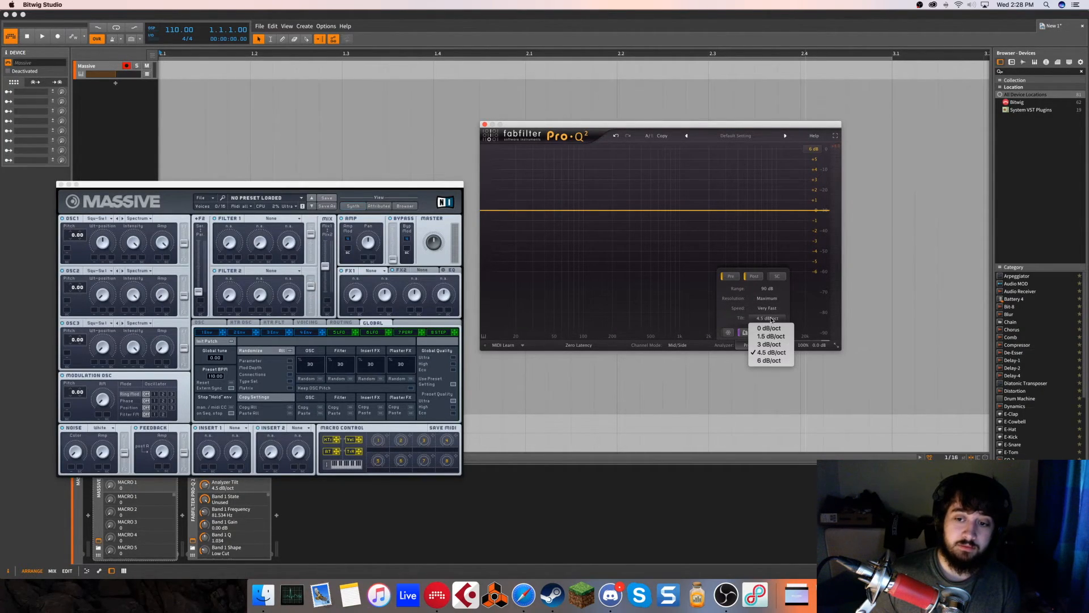
left_click(767, 289)
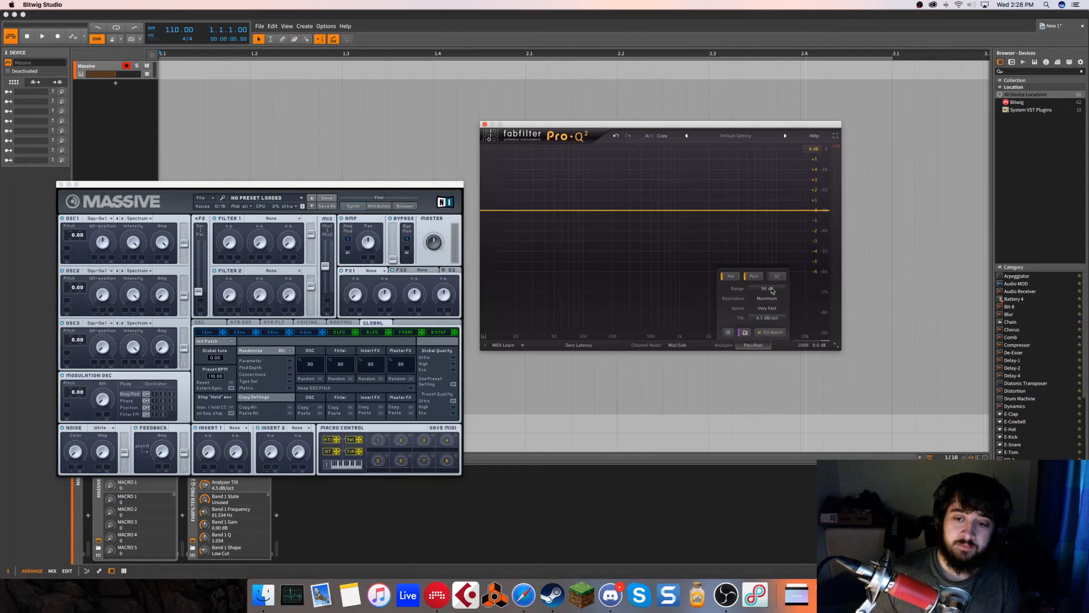
left_click(767, 289)
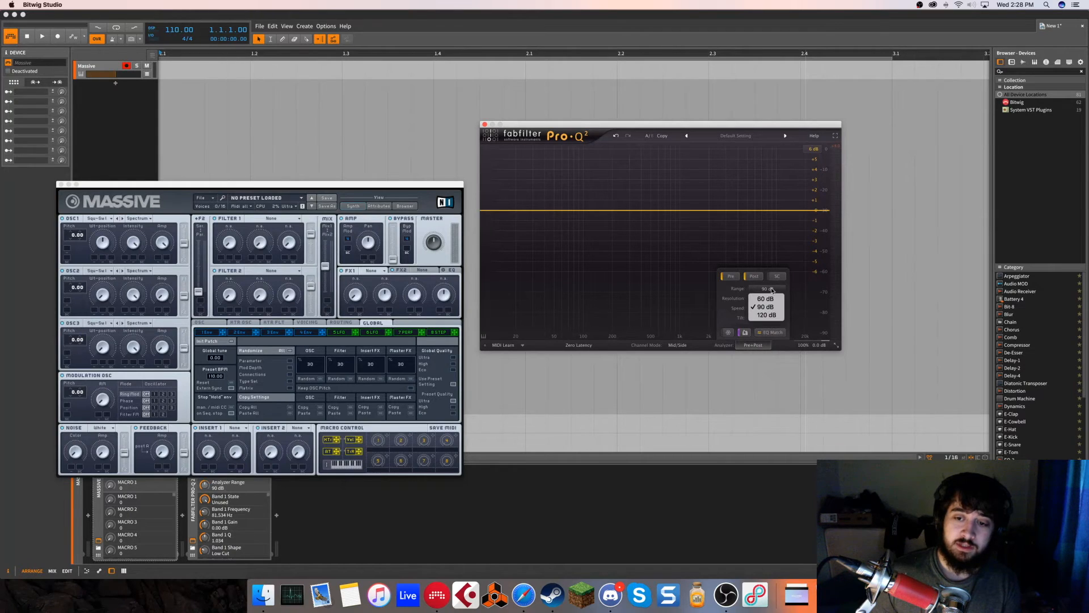
left_click(743, 295)
left_click(768, 298)
left_click(773, 312)
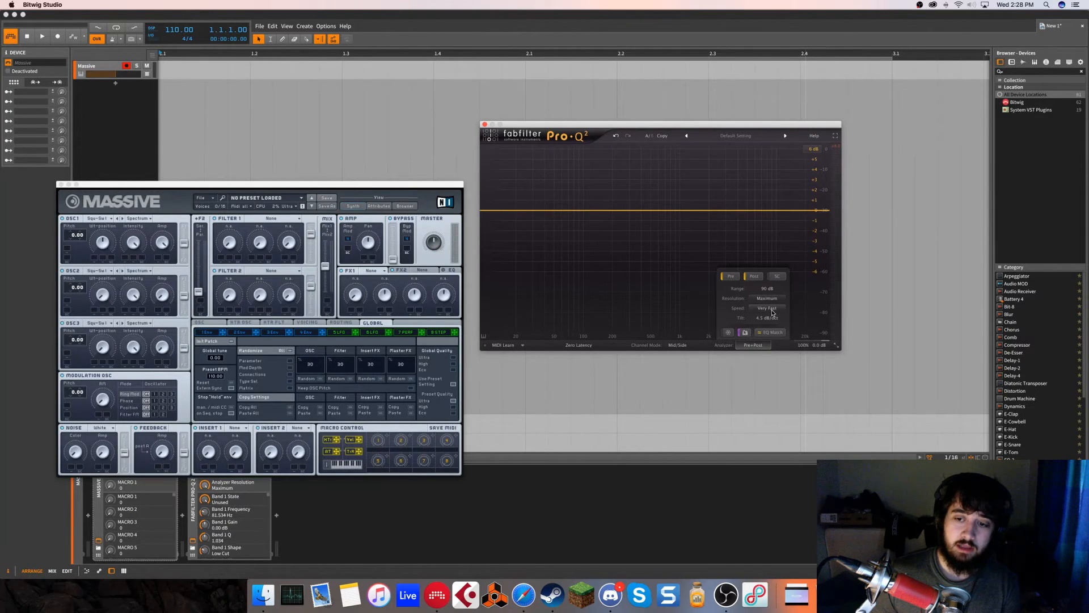
left_click(772, 309)
left_click(772, 310)
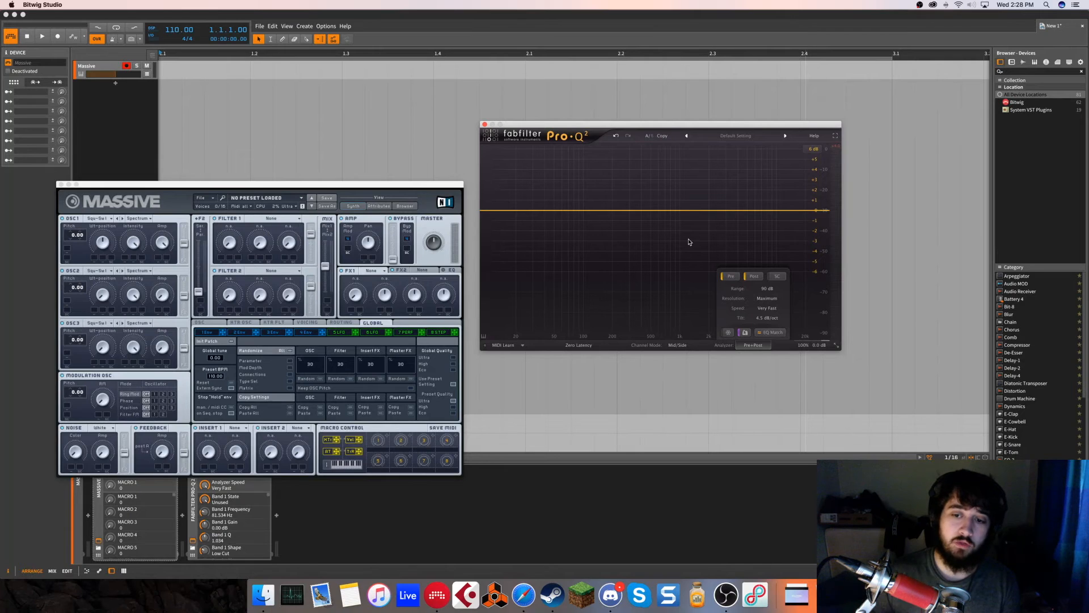
Turn off the analyzer's Post and Pre displays, then turn both back on.
left_click(756, 277)
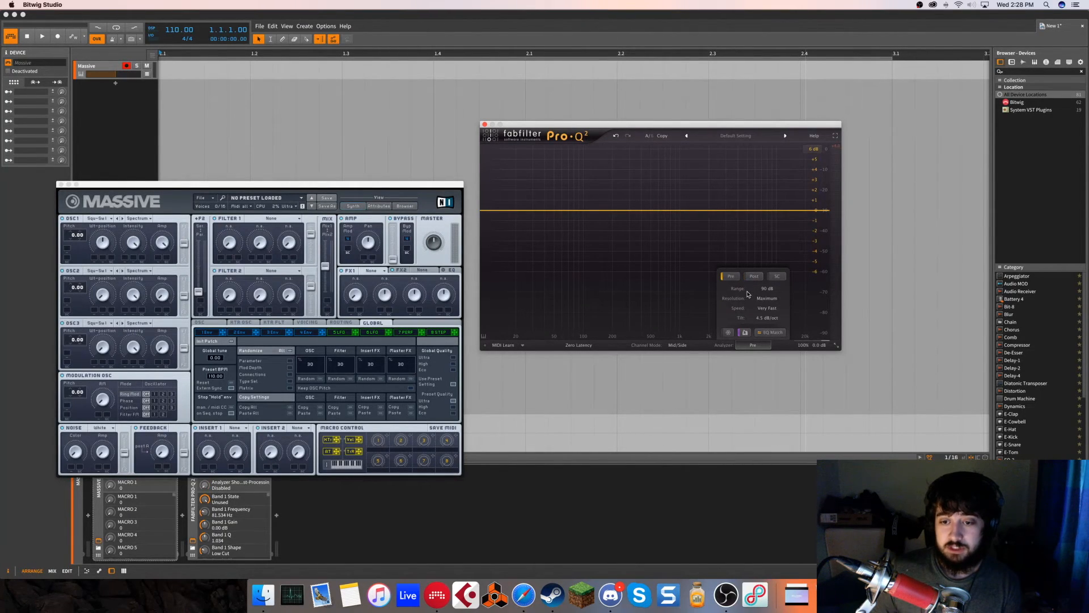
left_click(738, 279)
left_click(753, 277)
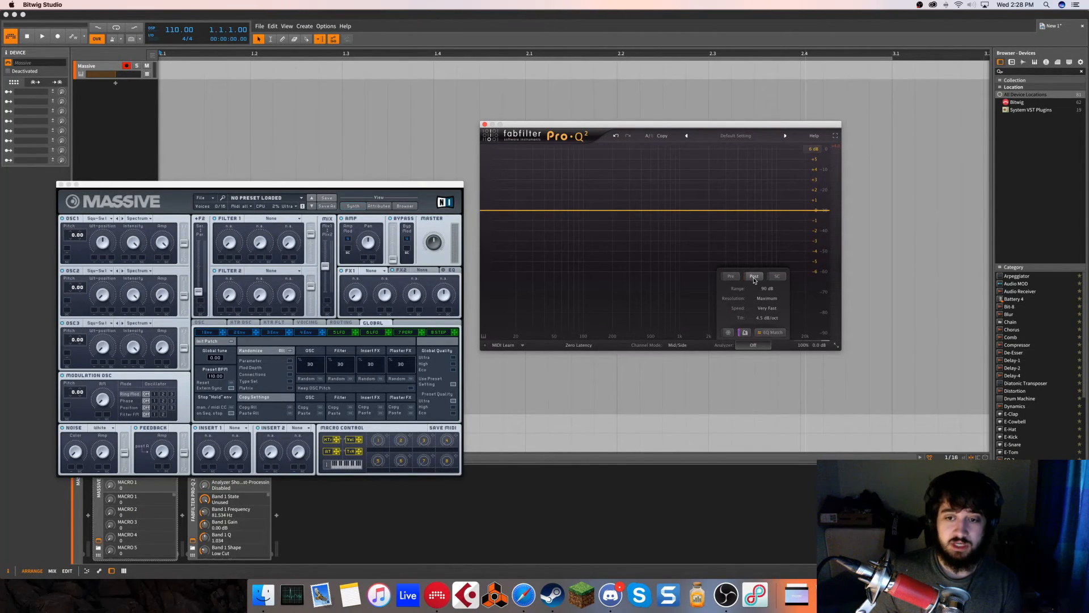
left_click(754, 277)
left_click(731, 276)
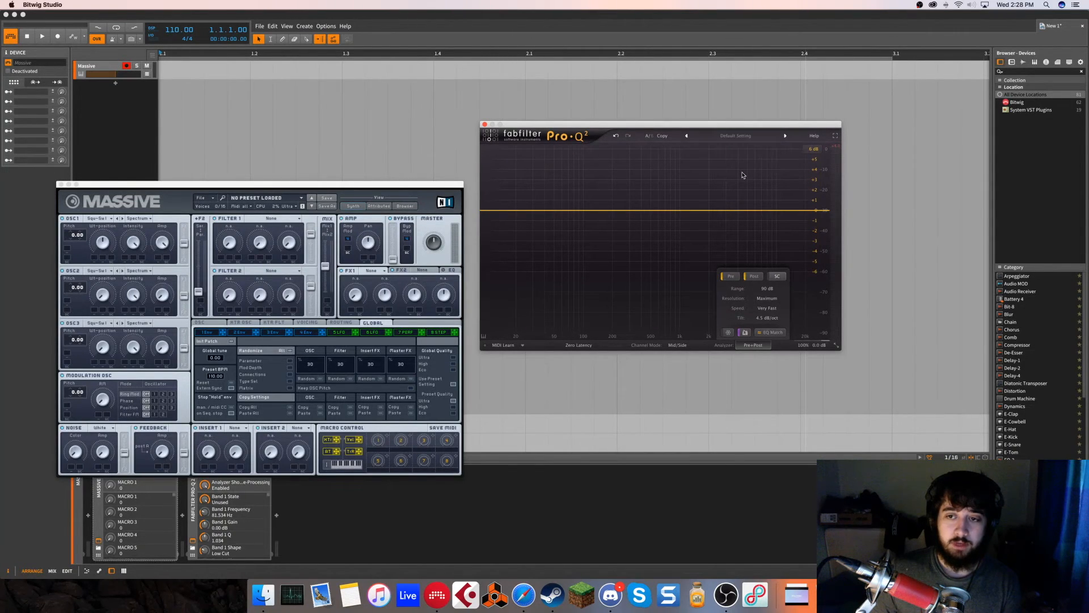
Reposition the Pro-Q 2 and Massive windows so they sit next to each other without overlapping.
left_click_drag(739, 125, 770, 70)
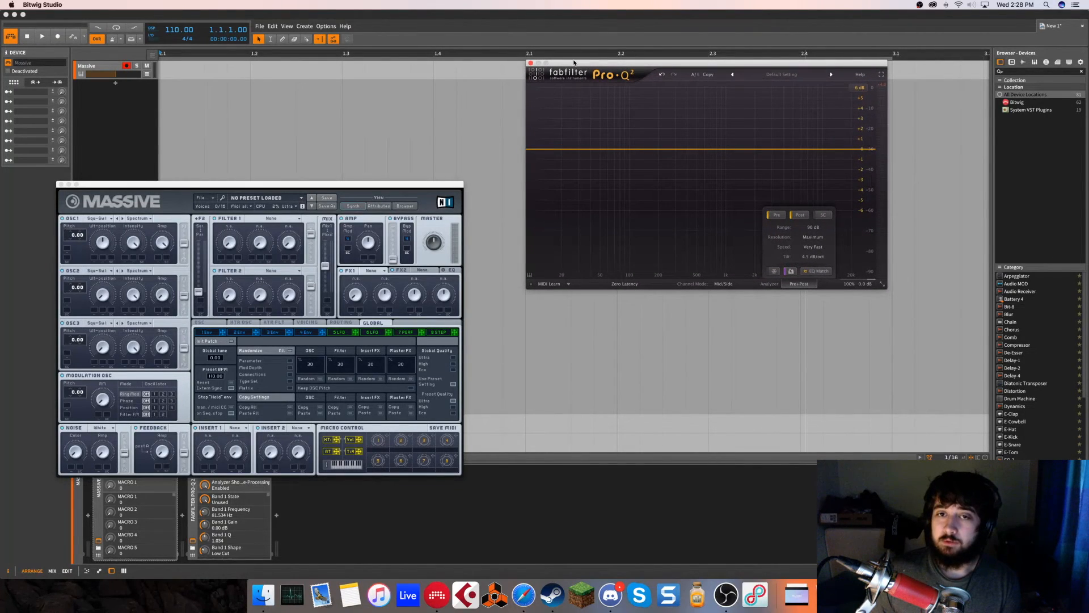
left_click_drag(573, 64, 482, 89)
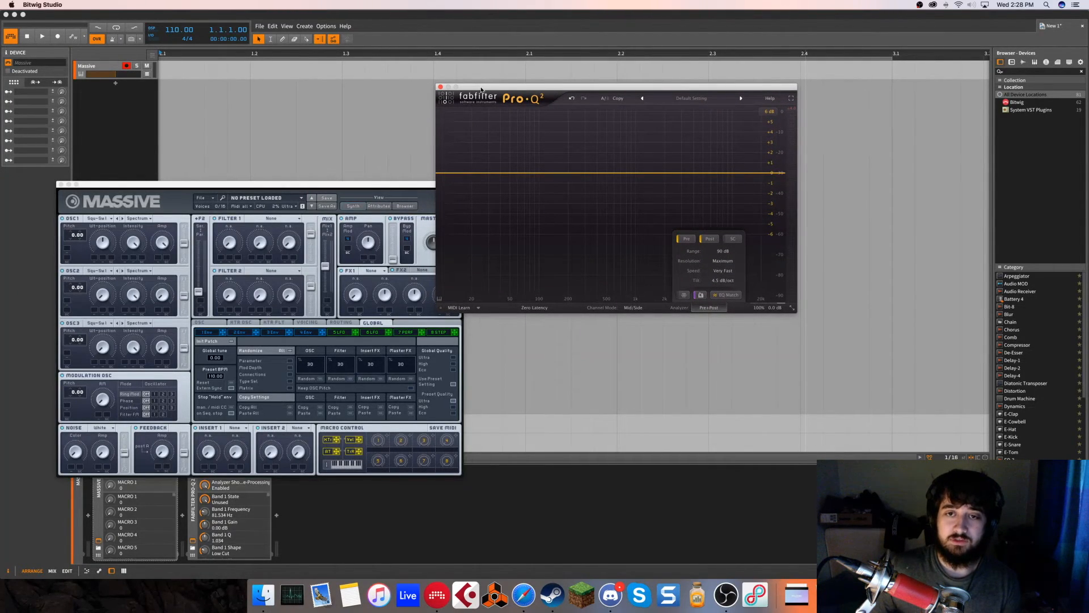
left_click_drag(475, 88, 473, 66)
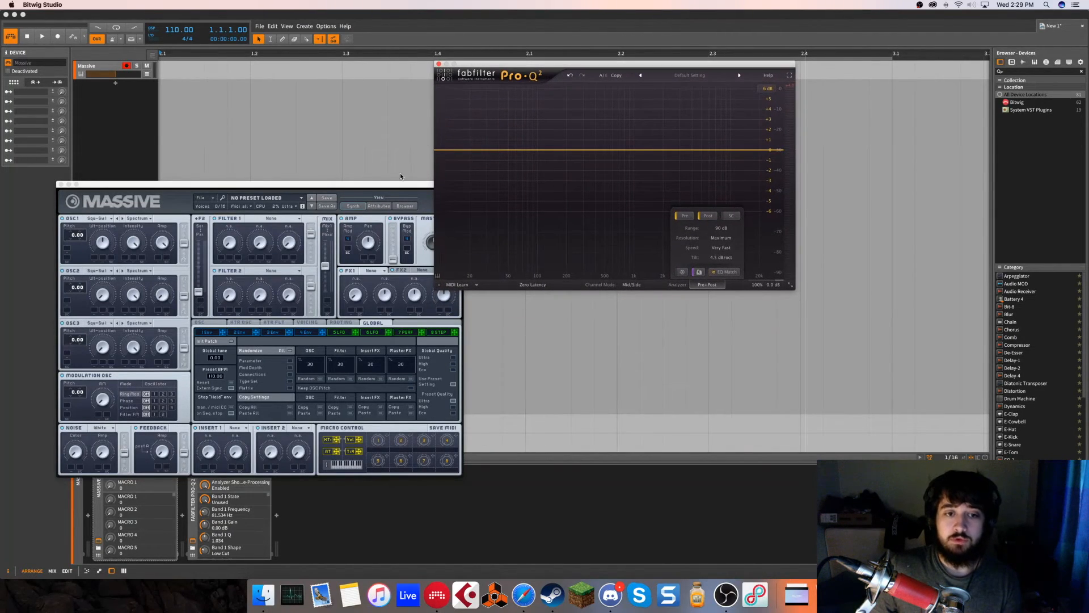
left_click_drag(406, 184, 367, 68)
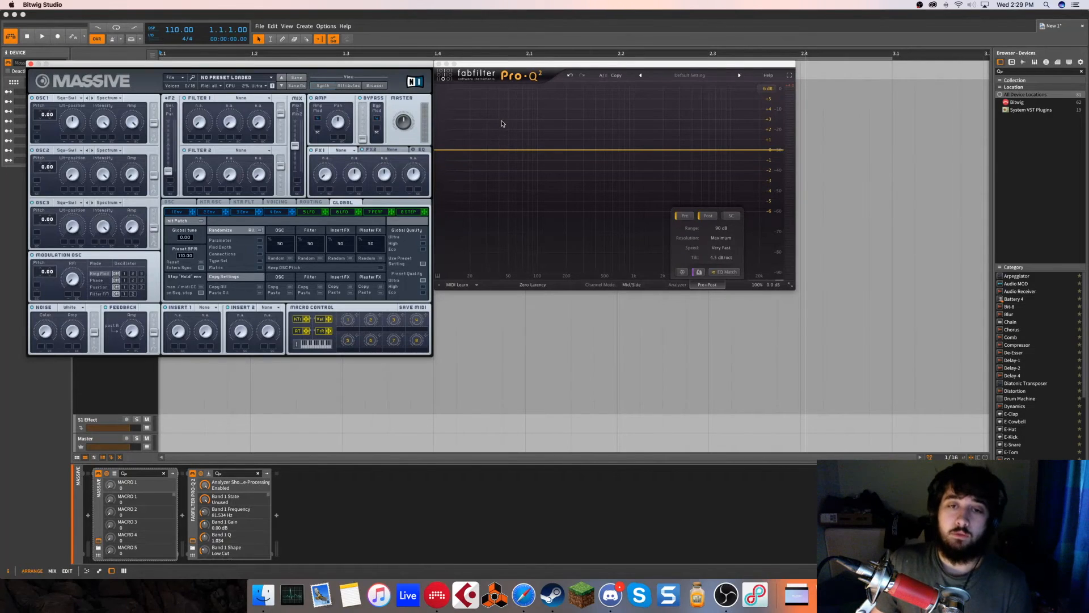
left_click_drag(510, 65, 605, 67)
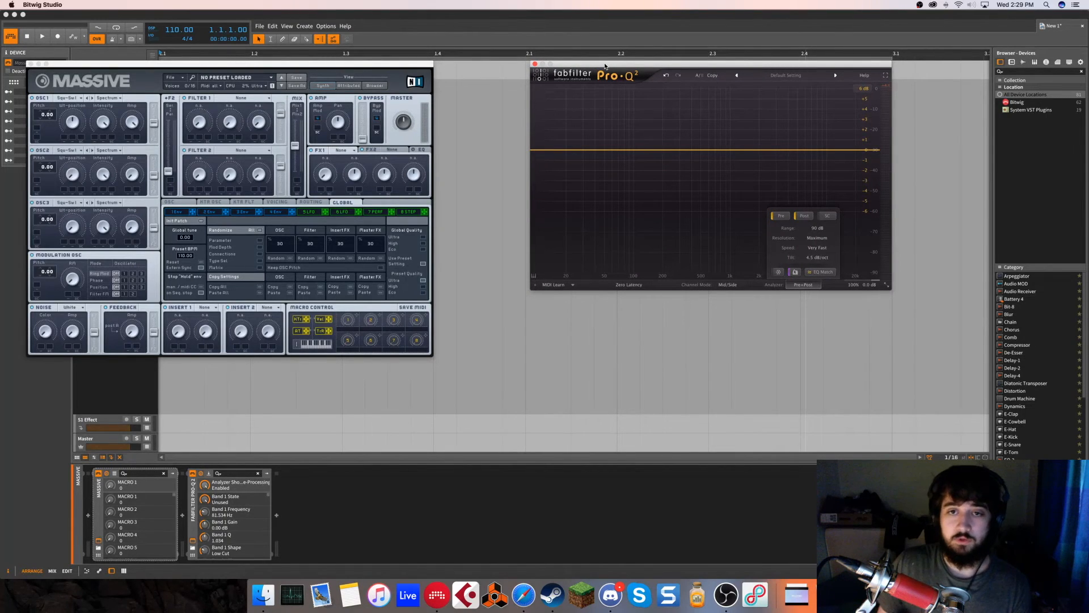
Add a bell band at about 201.68 Hz with a gain of about +2.94 dB and a Q of 1.676.
left_click_drag(648, 152, 649, 120)
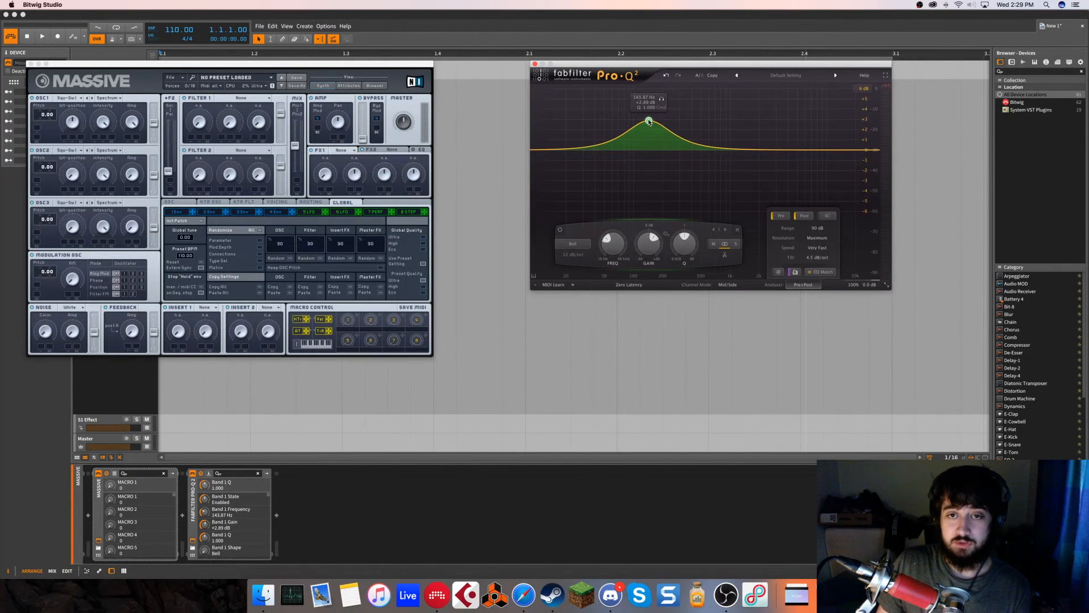
left_click_drag(649, 121, 665, 122)
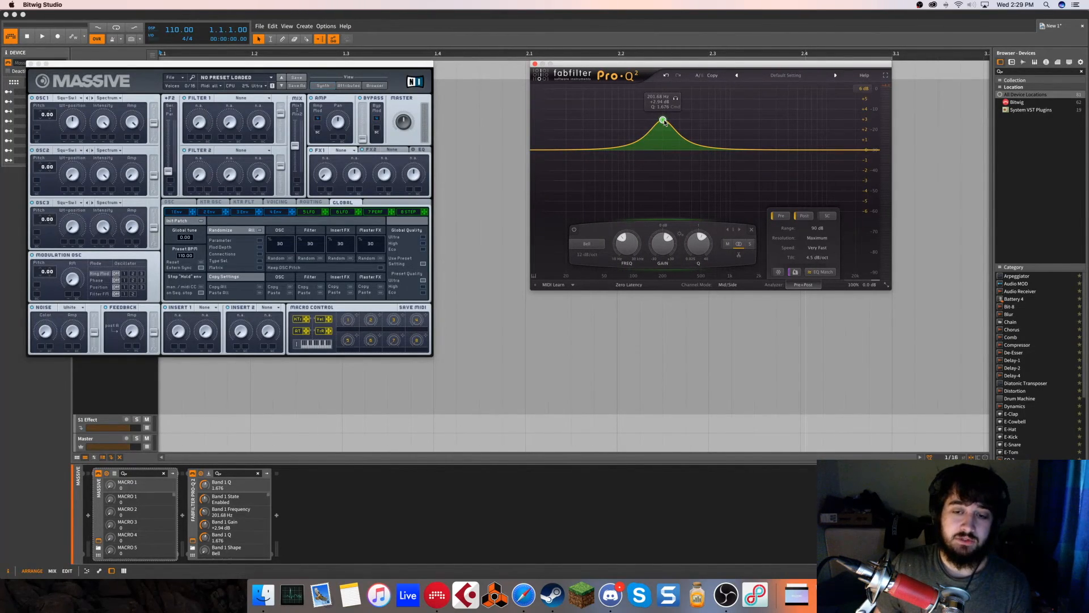
scroll(326, 54, "right", 1)
scroll(447, 83, "left", 1)
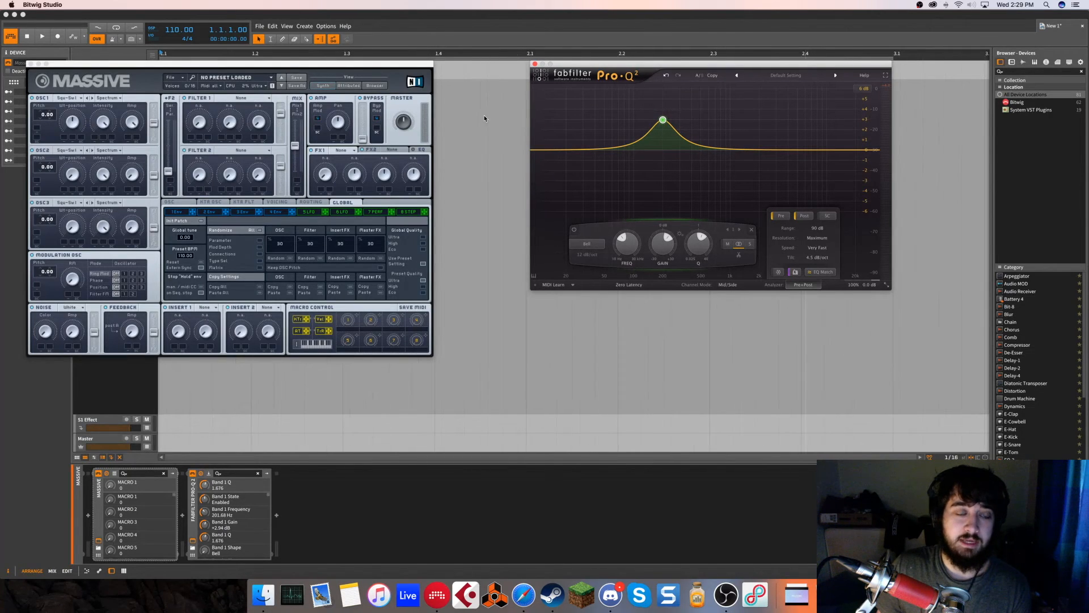
Move the Massive window up against the equalizer and reselect the bell band to view it against the live spectrum.
left_click_drag(255, 63, 326, 65)
left_click(740, 192)
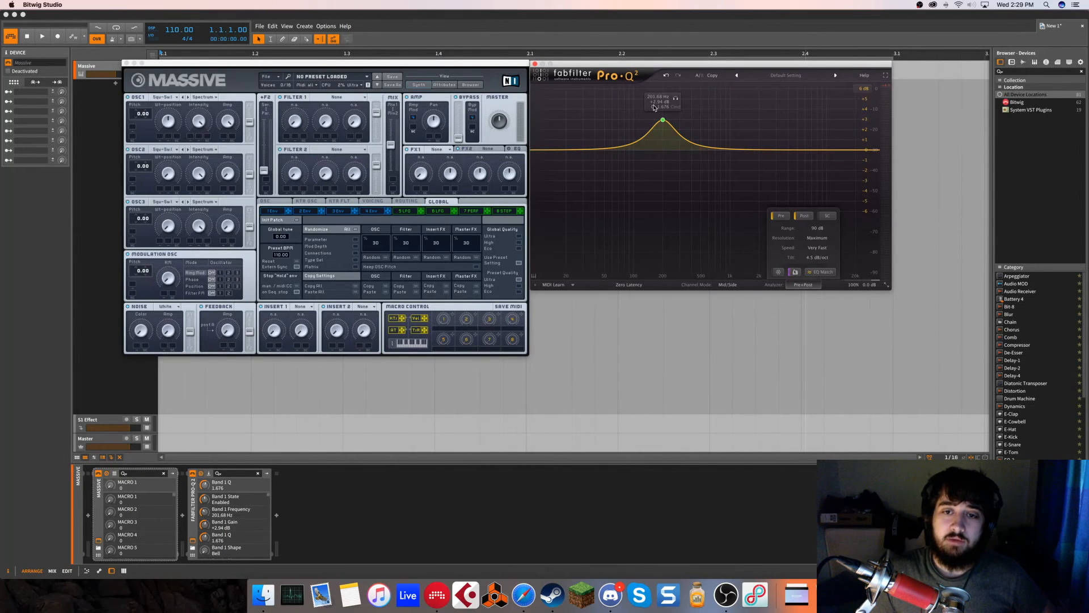
left_click(663, 121)
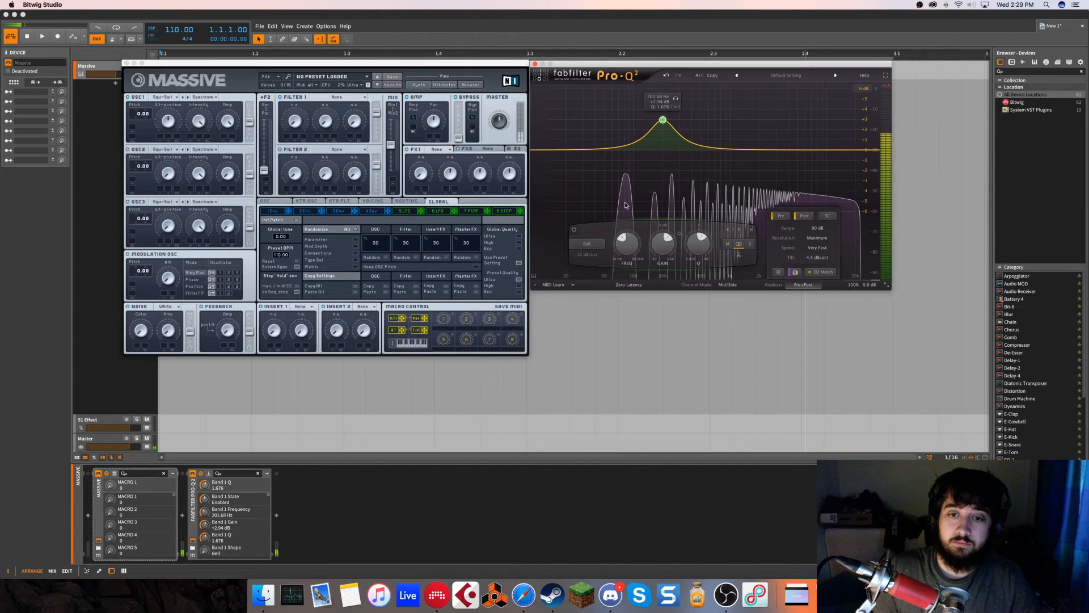
mouse_move(626, 206)
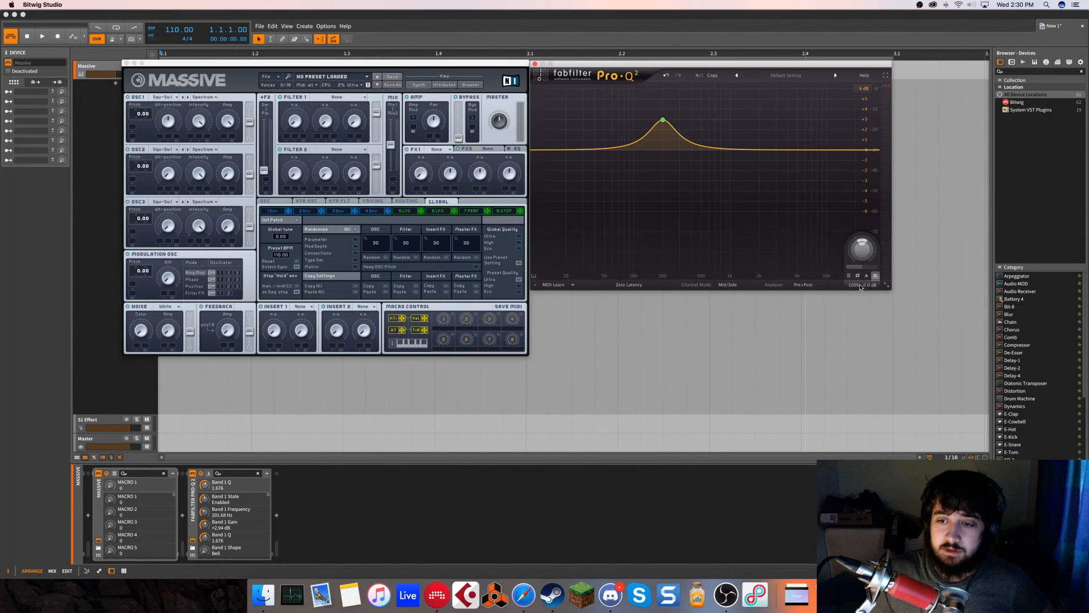
Try global bypass and Auto Gain in the output options, switching each on and back off.
left_click(848, 276)
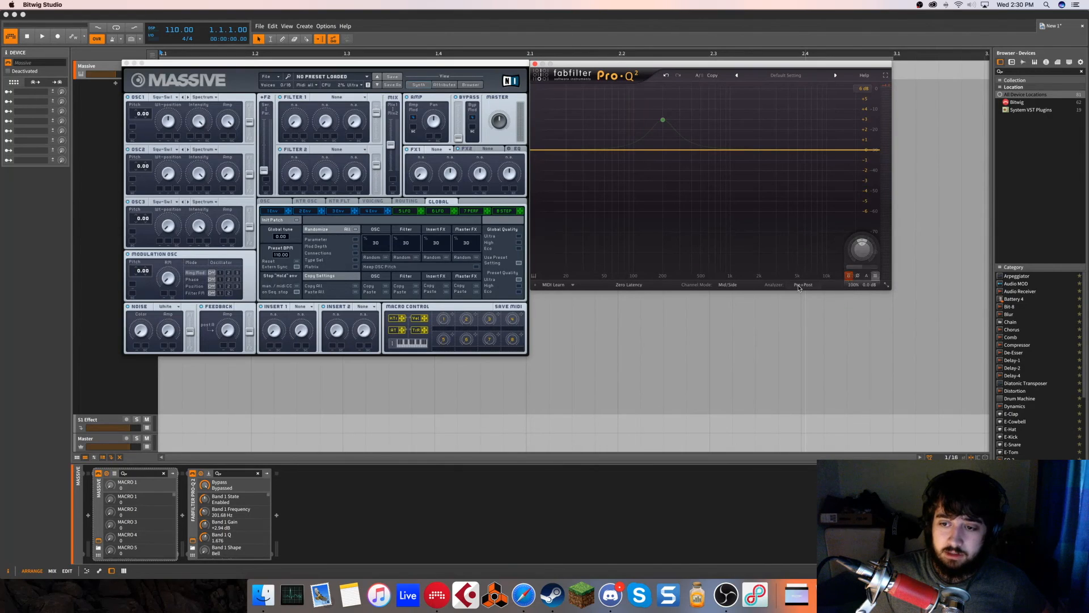
left_click(851, 276)
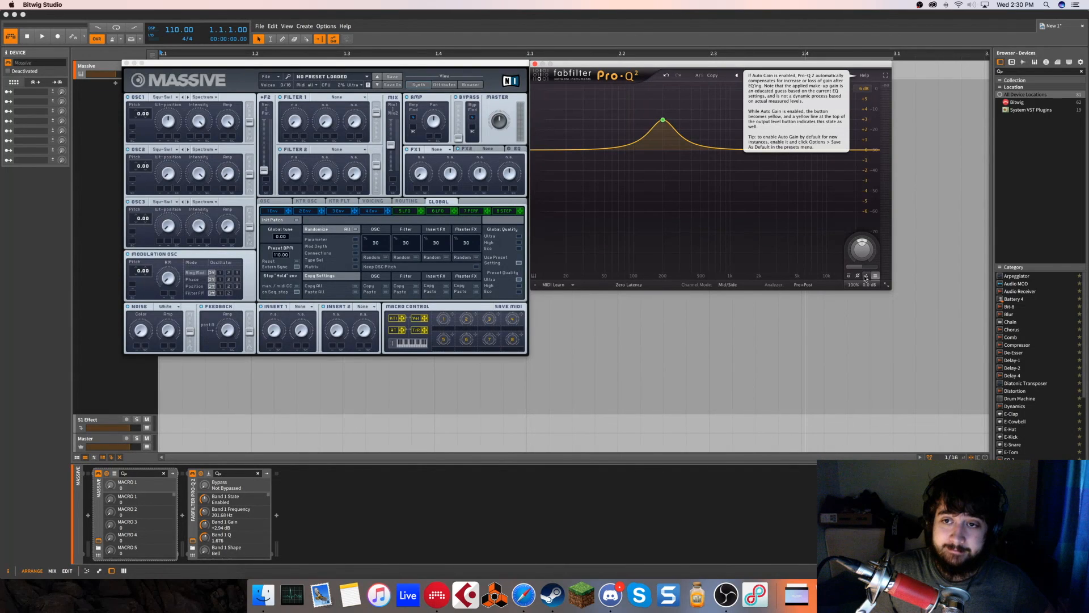
left_click(865, 278)
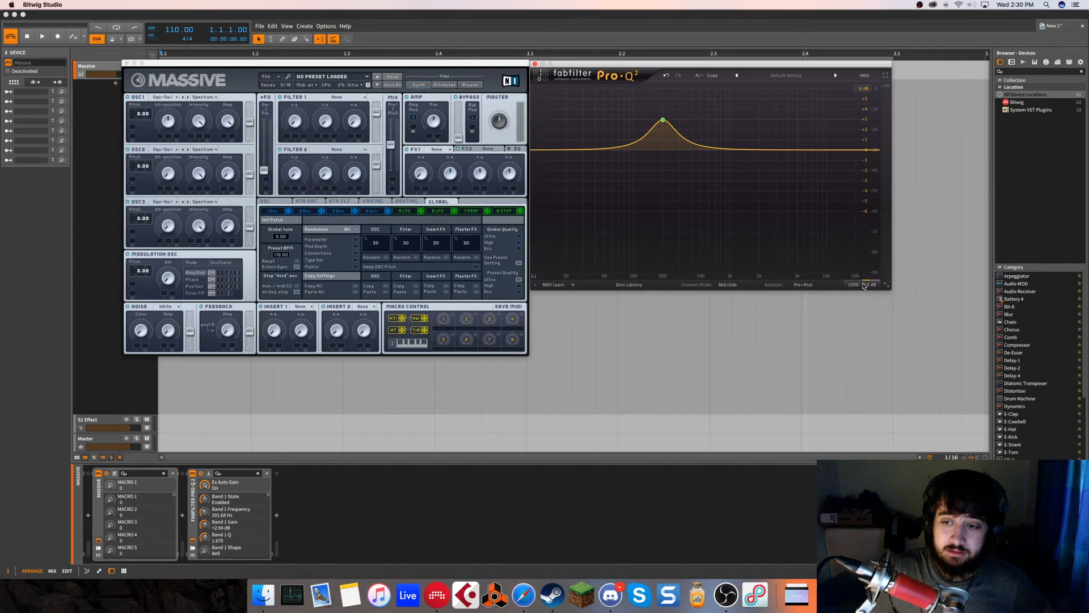
left_click(866, 277)
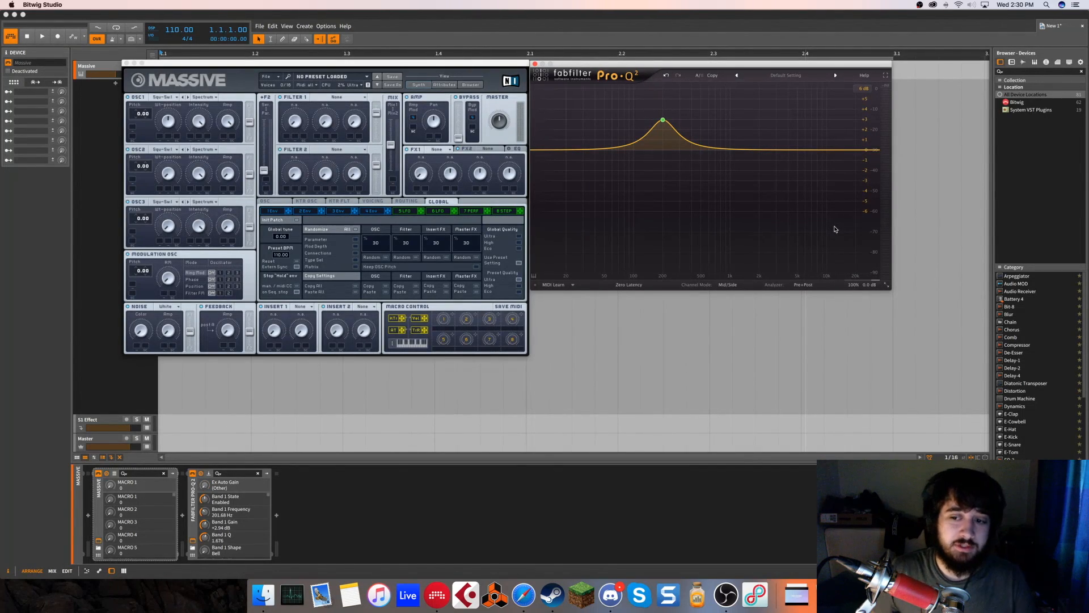
Hide the output level meter through the output options.
mouse_move(867, 284)
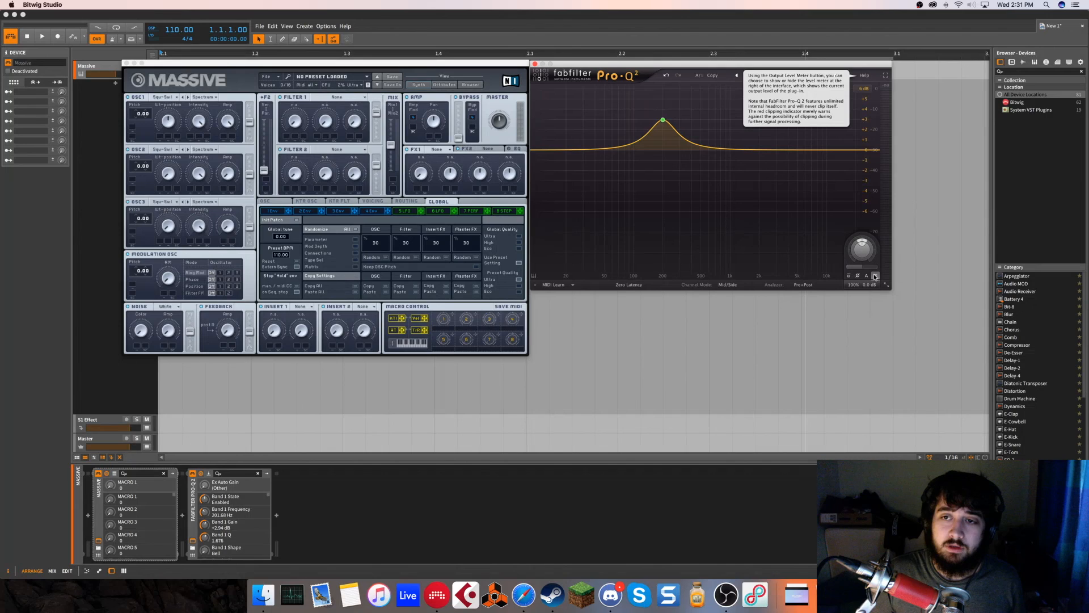
left_click(875, 277)
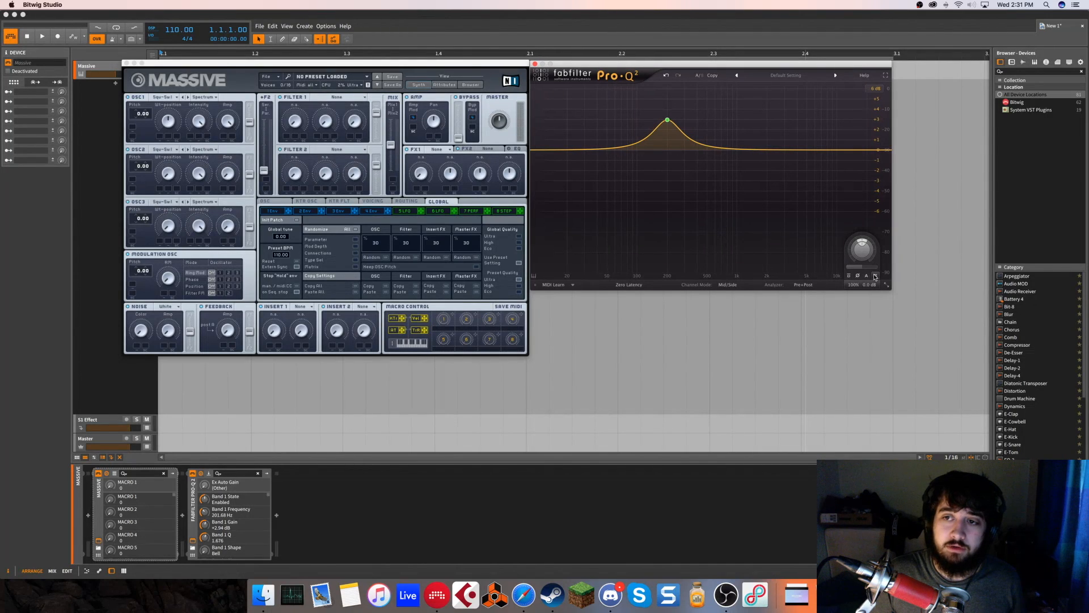